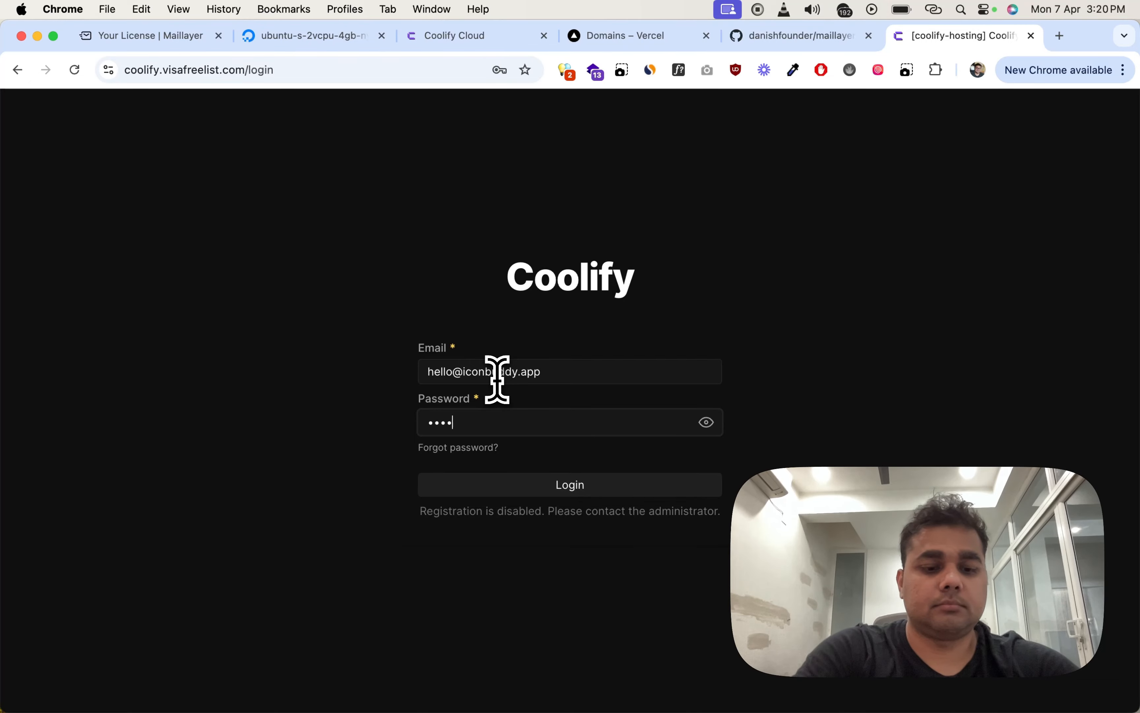
# Finish entering the account password and log in to the self-hosted dashboard
pyautogui.write('1')
pyautogui.click(548, 481)
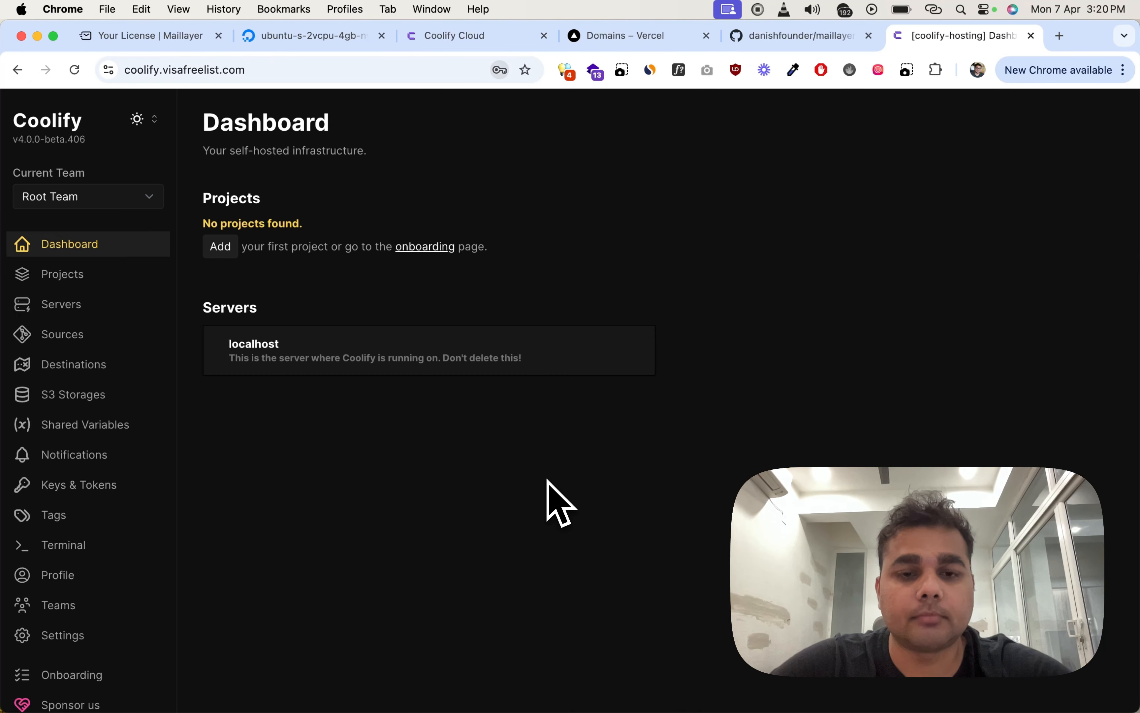
pyautogui.click(440, 309)
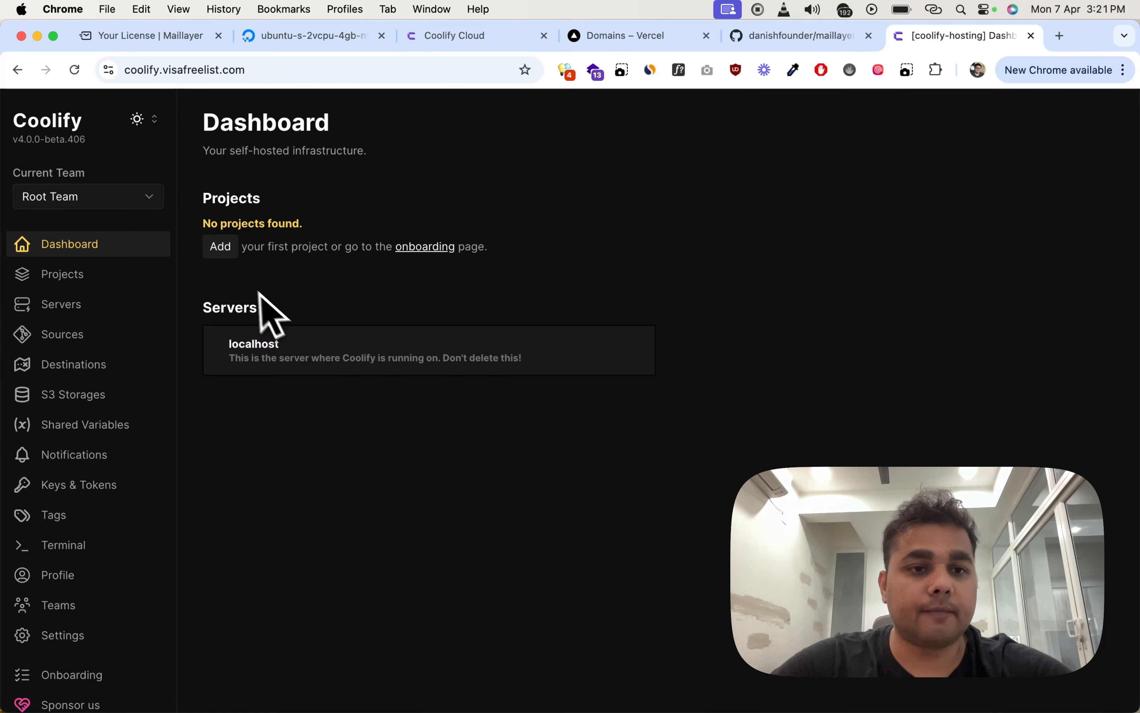
# Create a new project named Maillayer Client
pyautogui.click(85, 279)
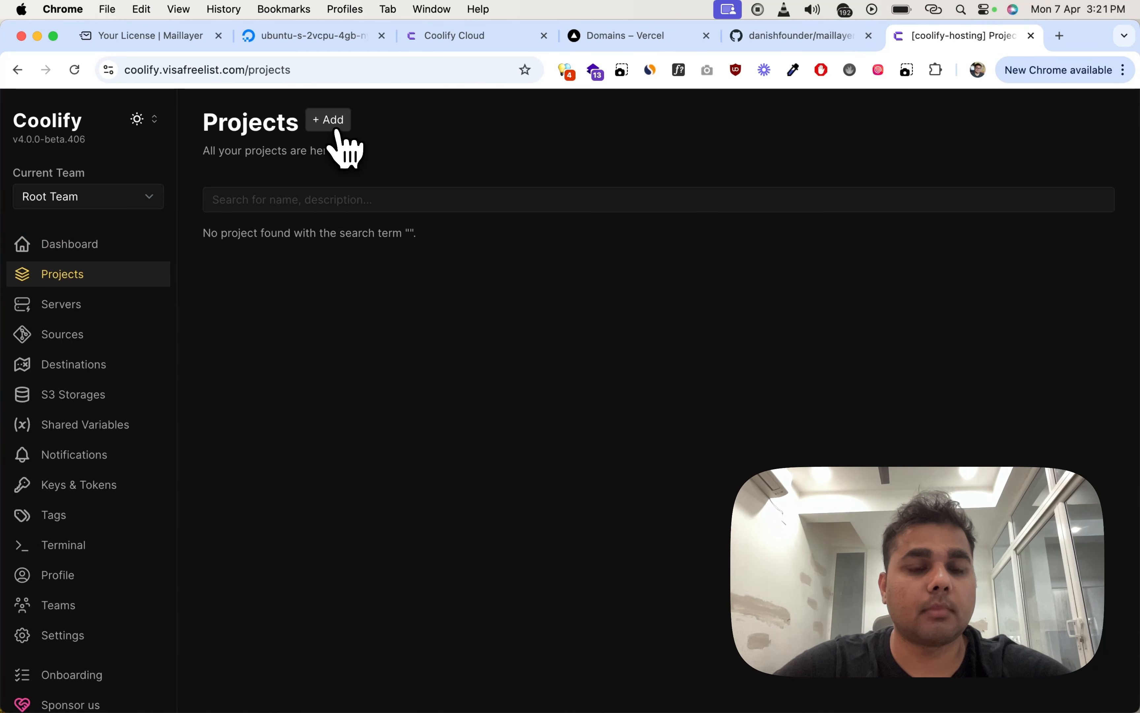
pyautogui.click(336, 124)
pyautogui.click(432, 362)
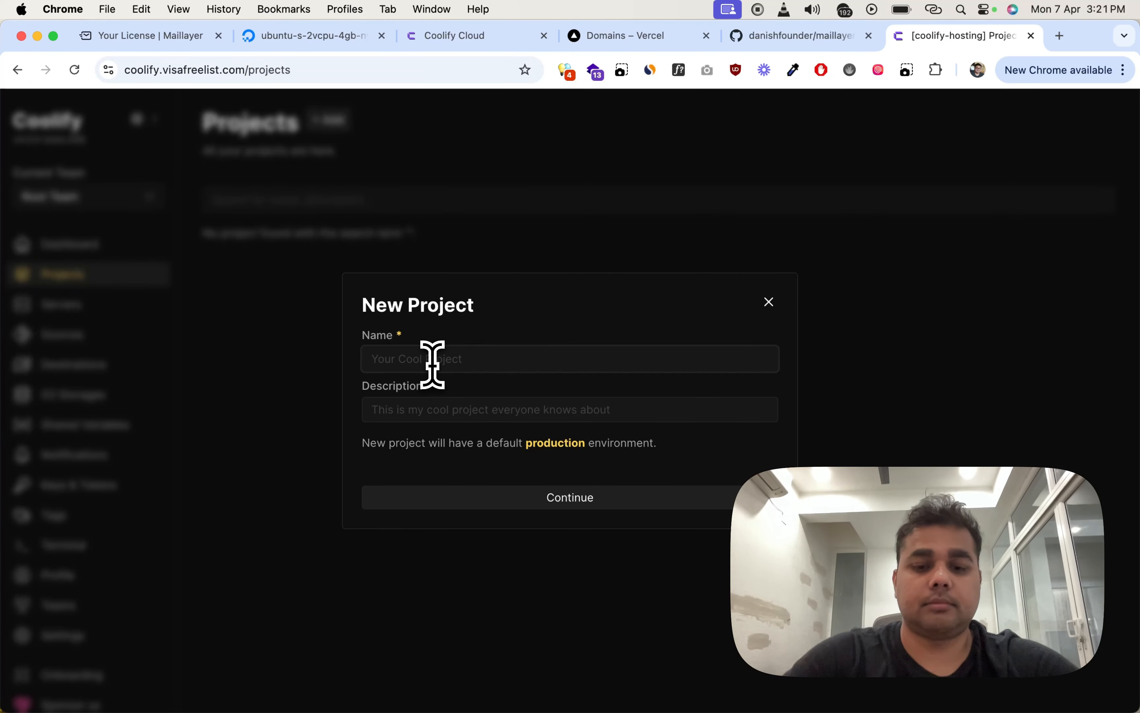
pyautogui.write('Maillayer Client')
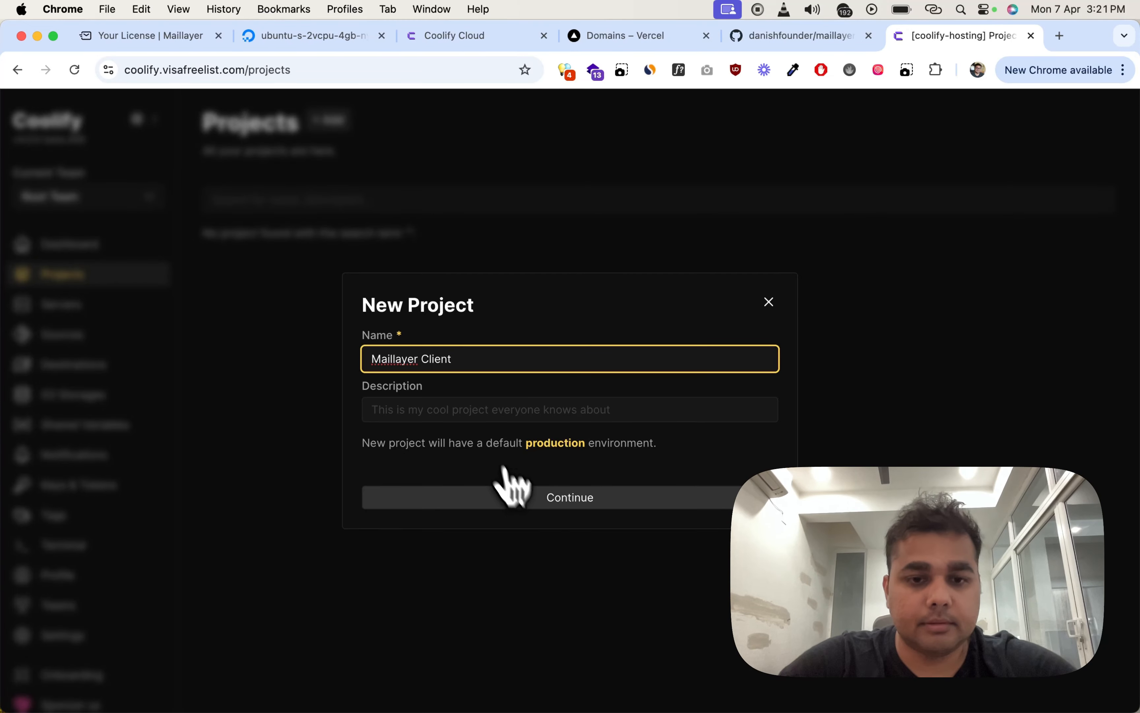
pyautogui.click(522, 498)
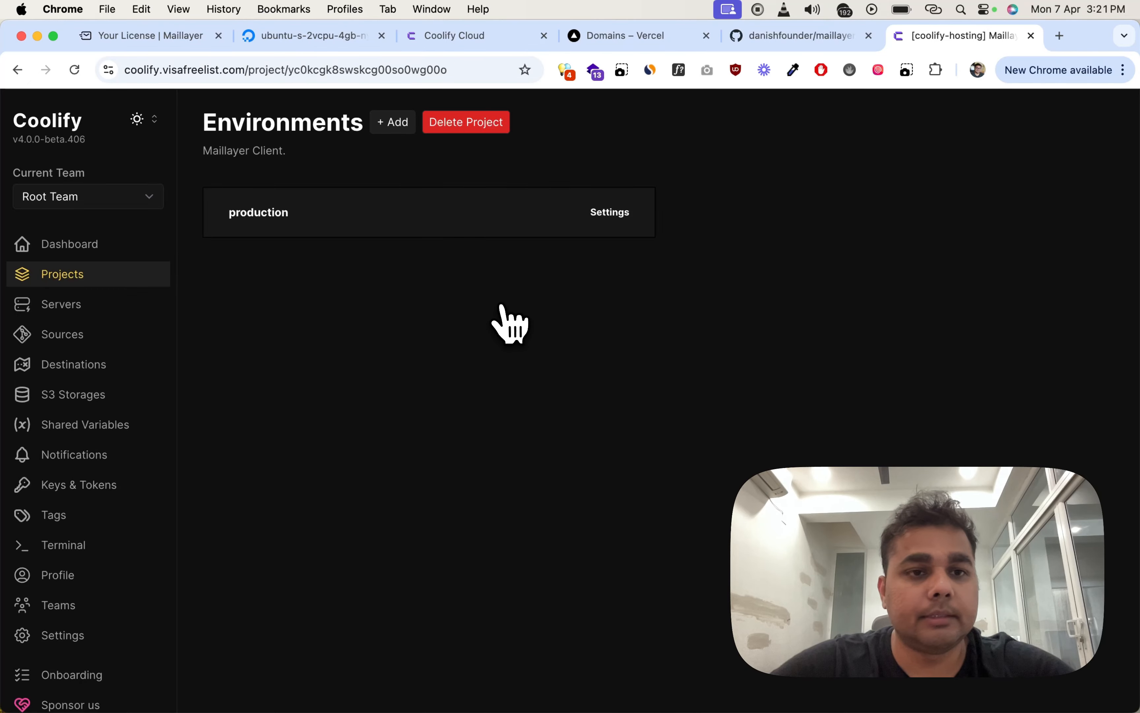
# Start a private repository resource in the project's production environment and create a GitHub App for it with the suggested name
pyautogui.click(386, 231)
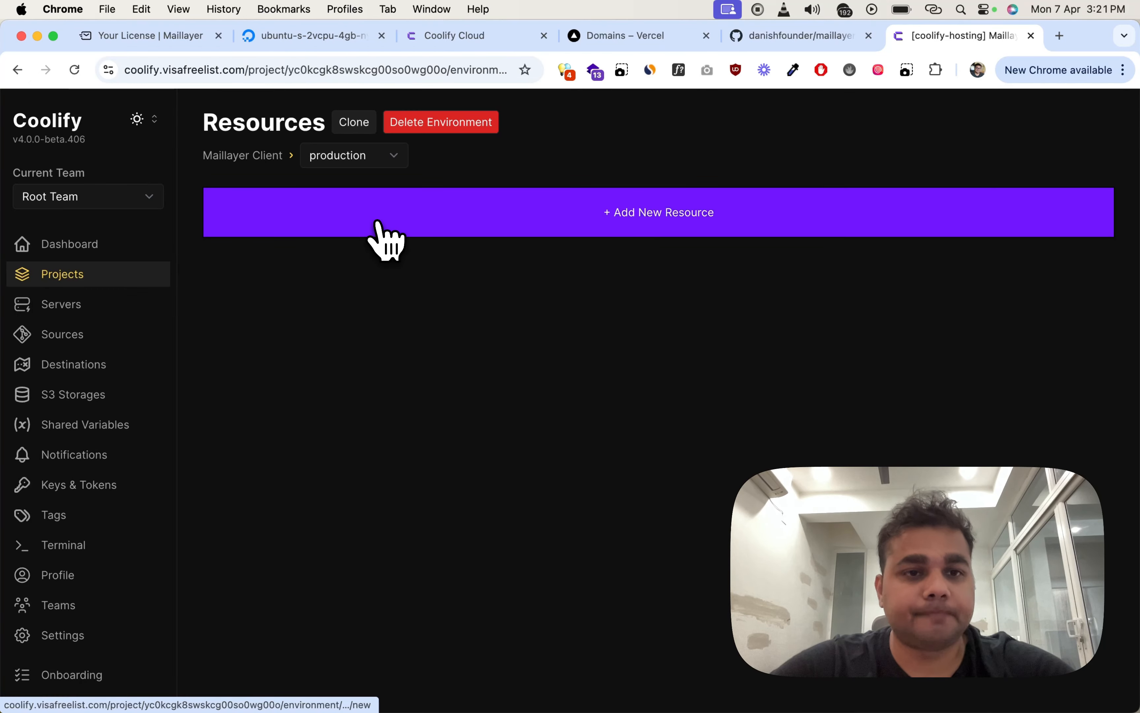
pyautogui.click(615, 226)
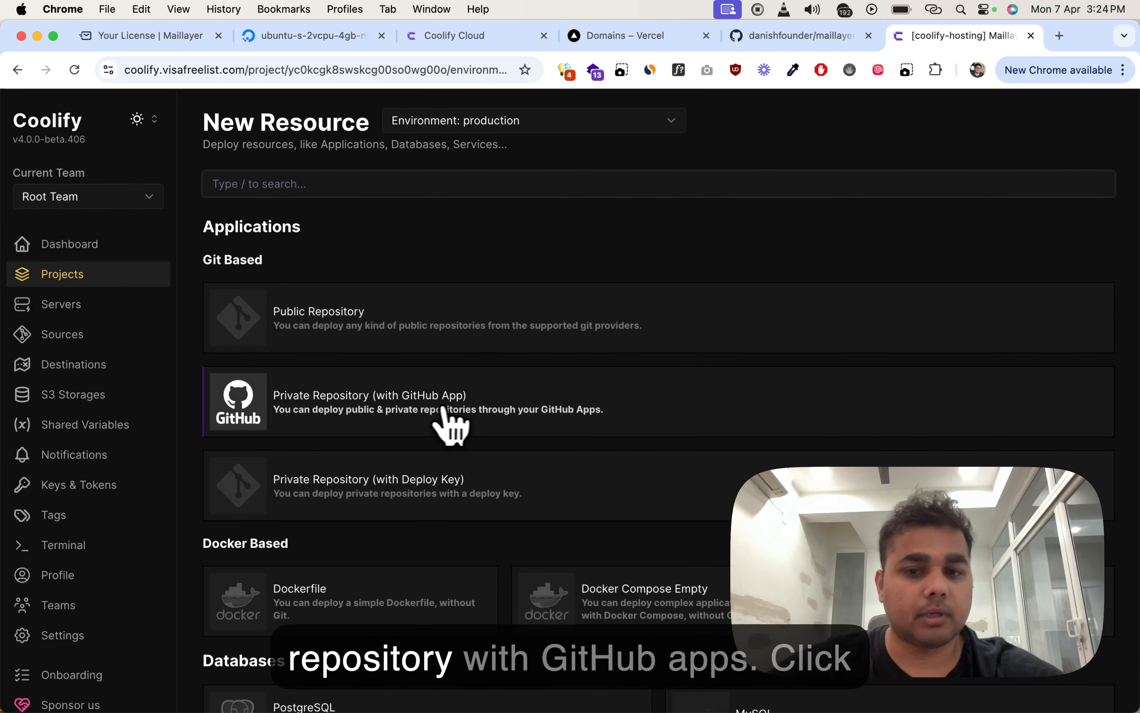
pyautogui.click(456, 400)
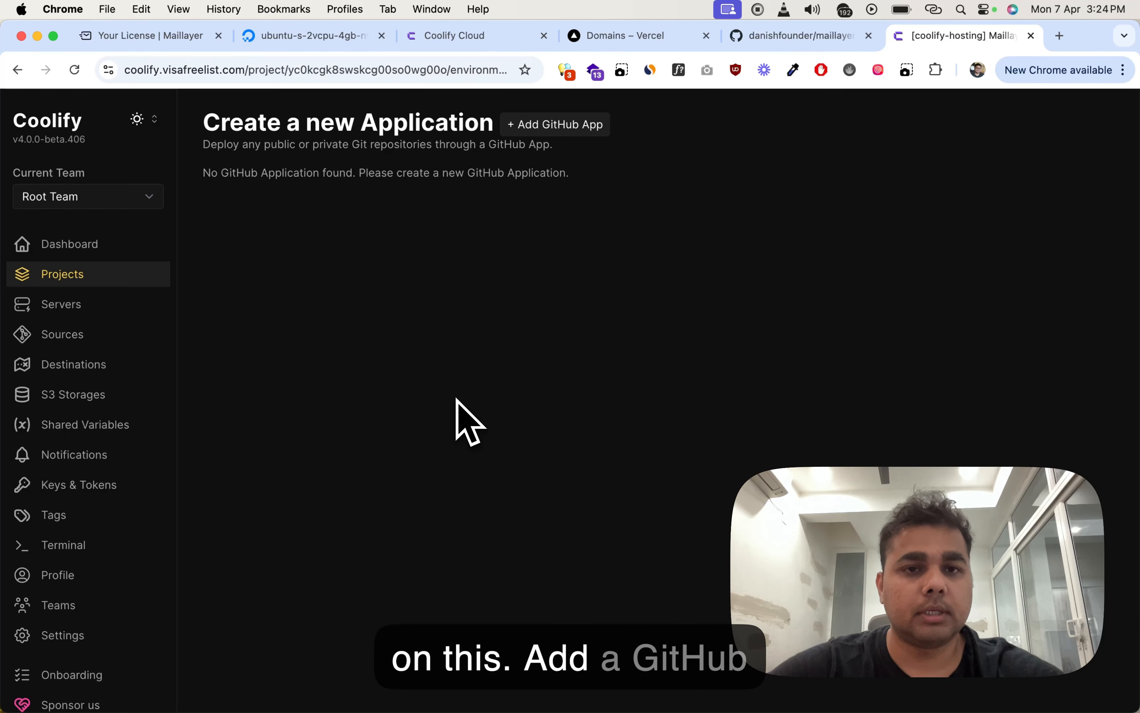
pyautogui.click(571, 128)
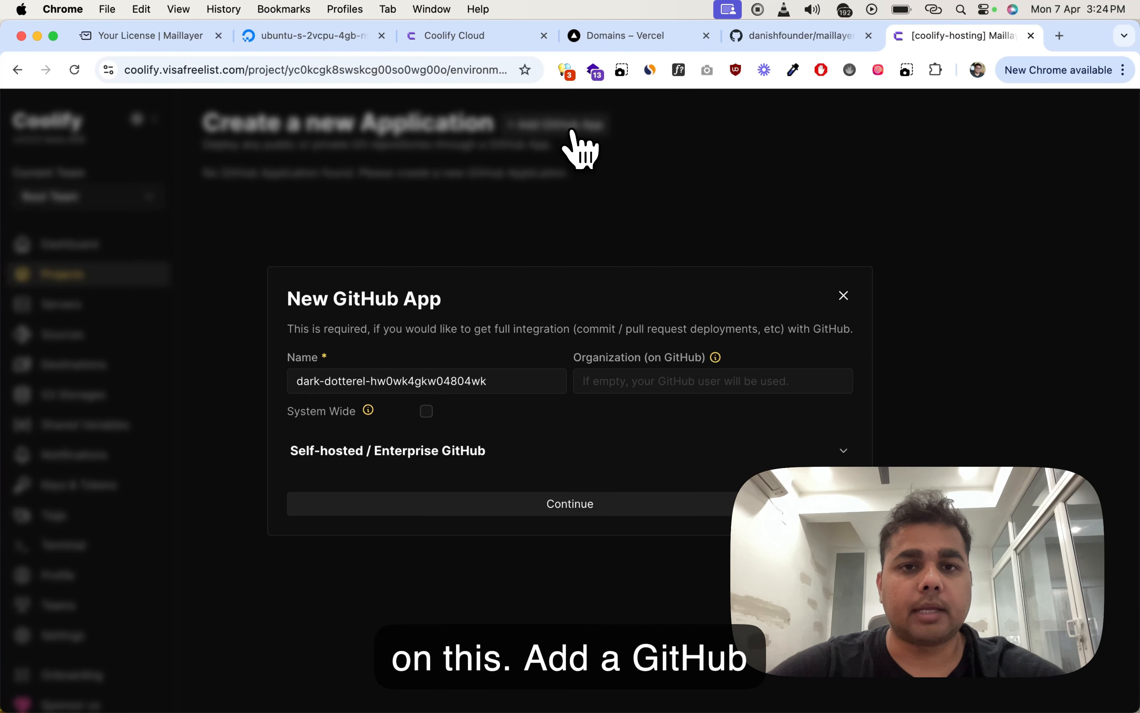
pyautogui.click(535, 508)
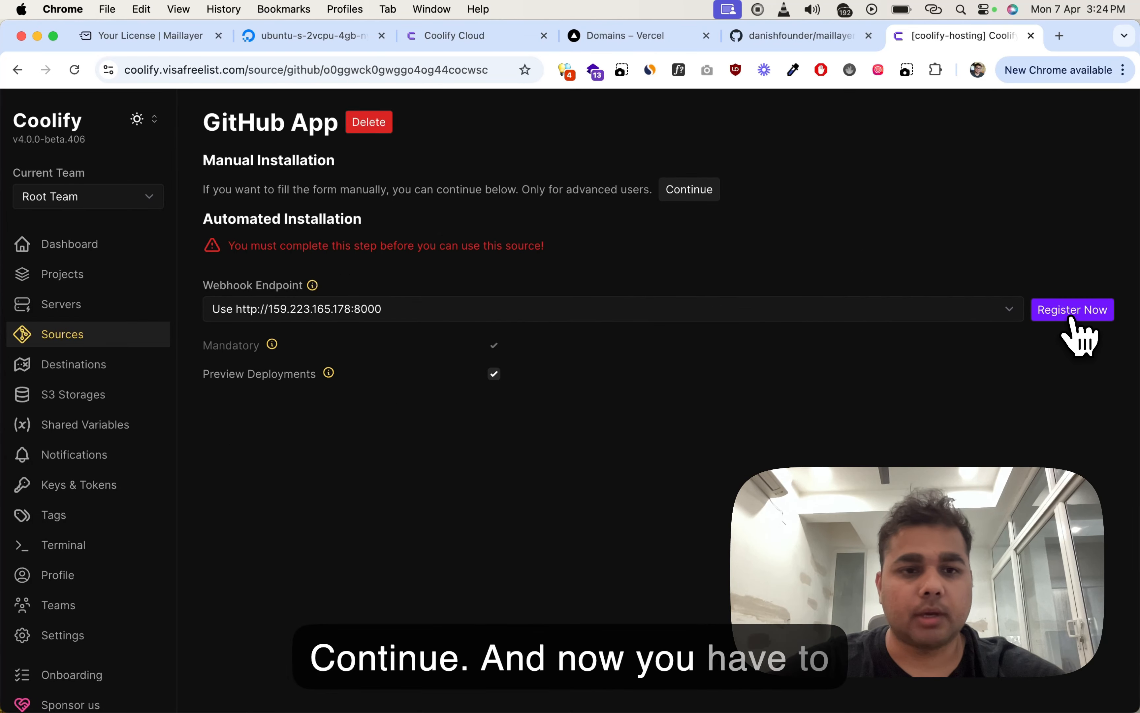
pyautogui.moveTo(313, 286)
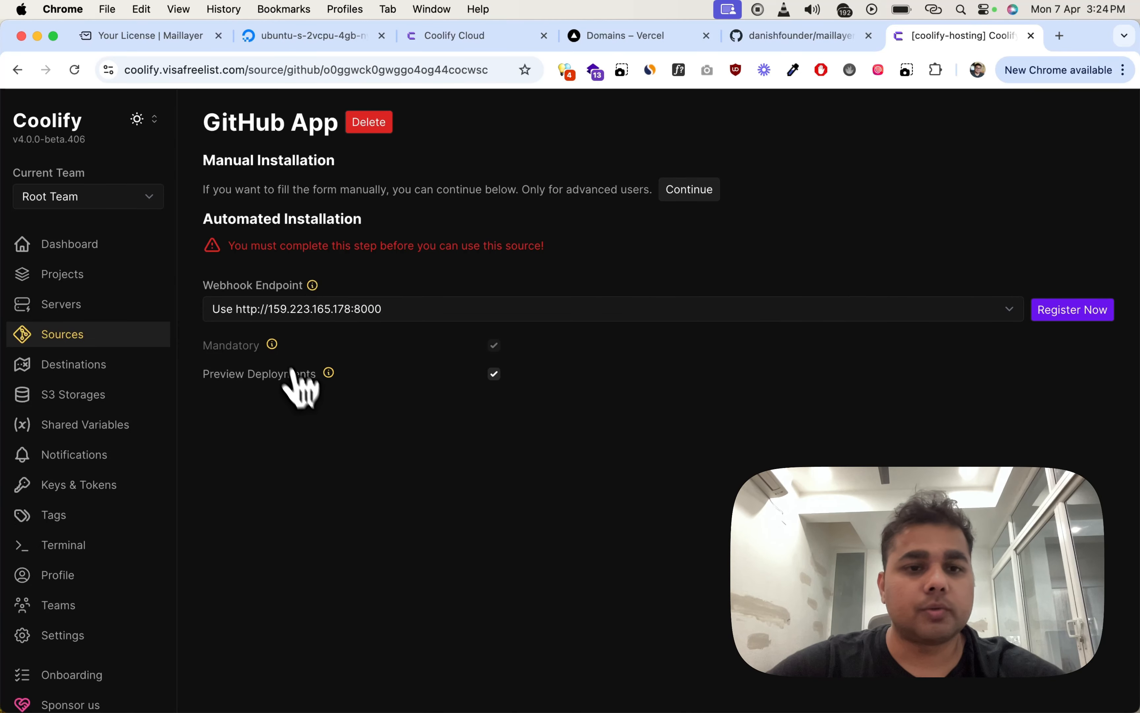
pyautogui.click(1064, 313)
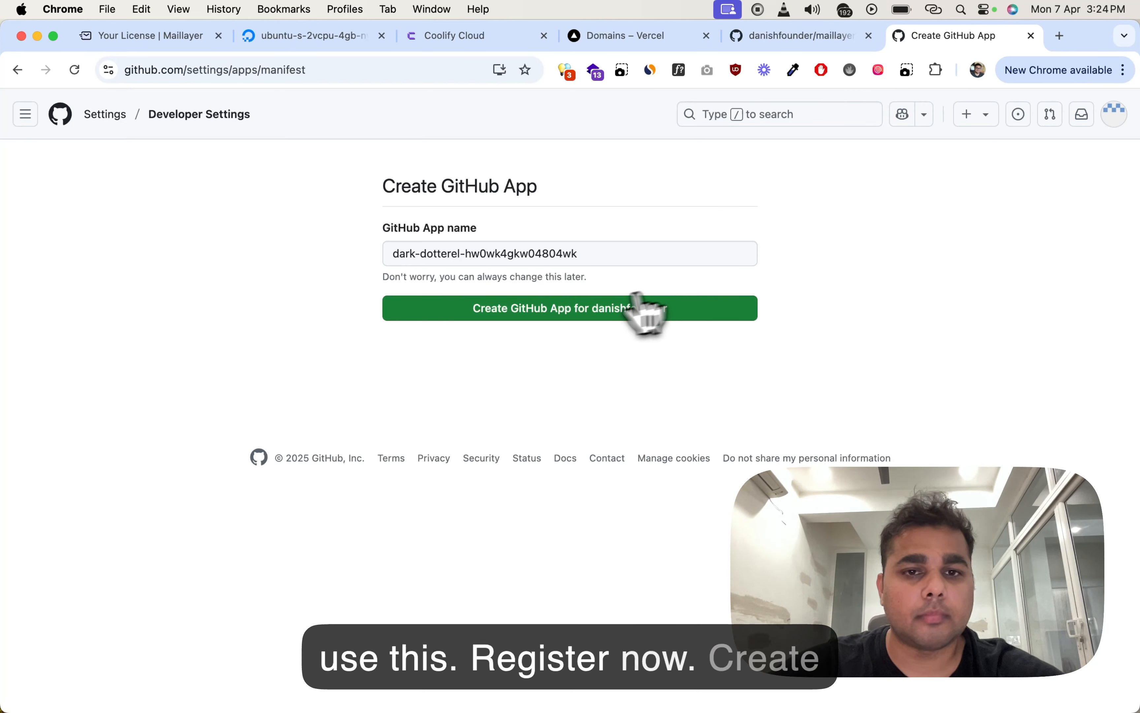
pyautogui.click(640, 303)
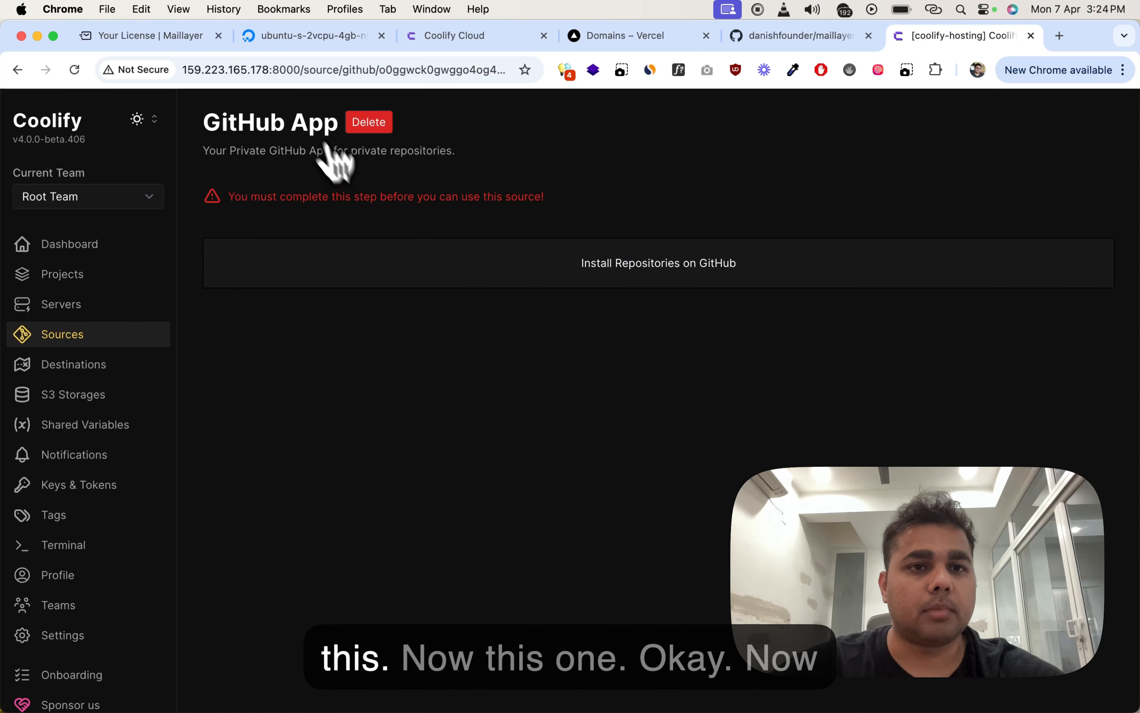
pyautogui.moveTo(300, 79); pyautogui.dragTo(183, 73)
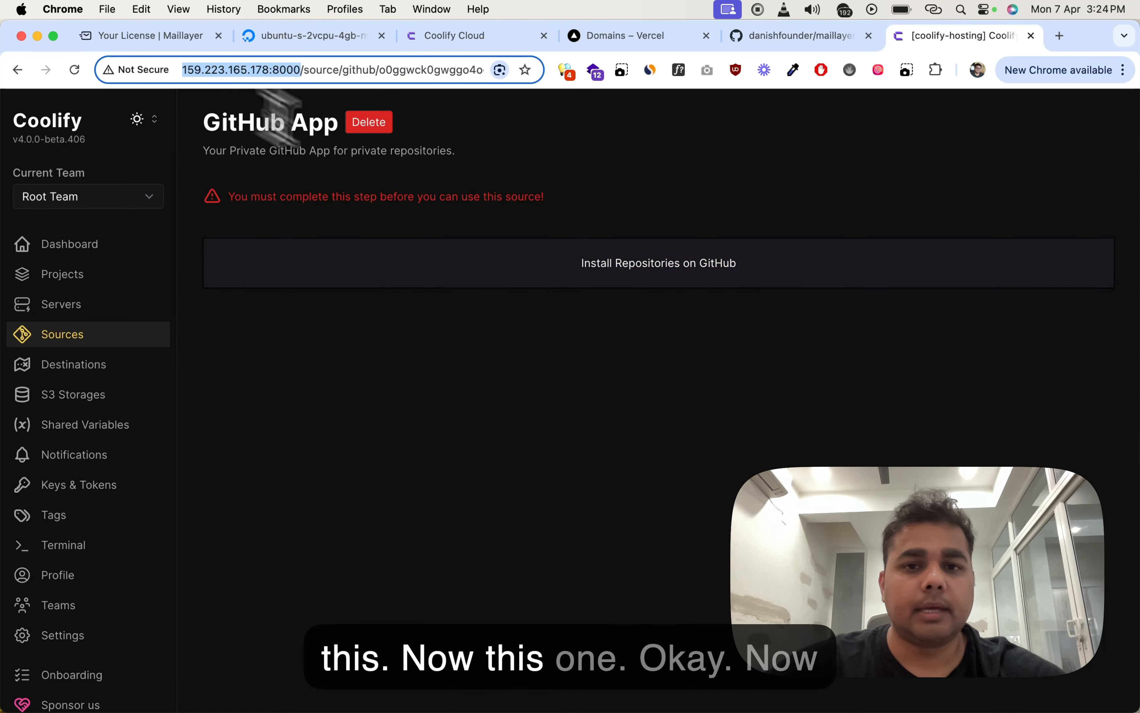
# Install the GitHub App on GitHub with access to only the maillayer-client repository
pyautogui.click(617, 280)
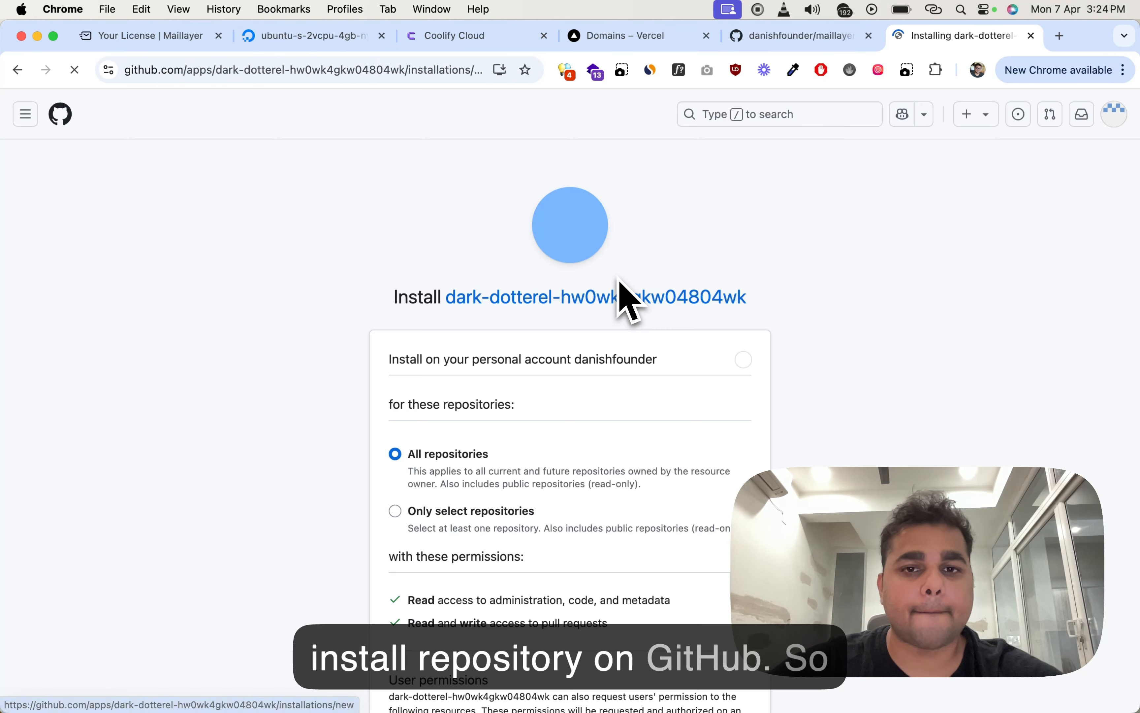
pyautogui.scroll(-5, 534, 483)
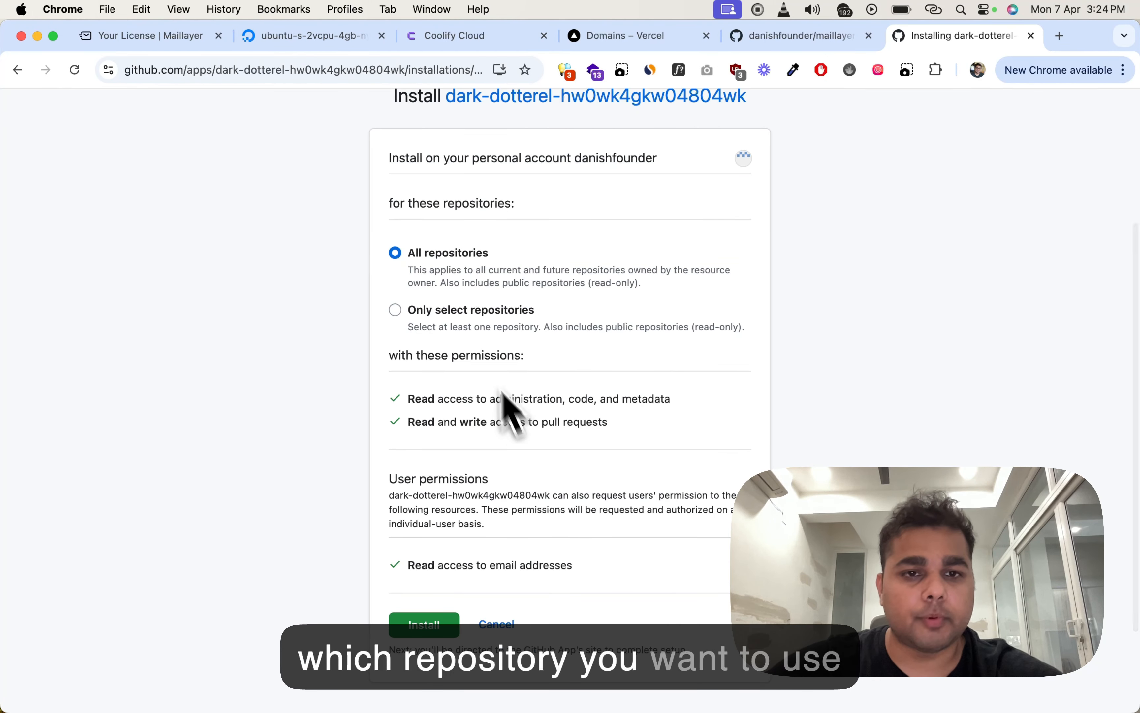
pyautogui.click(395, 312)
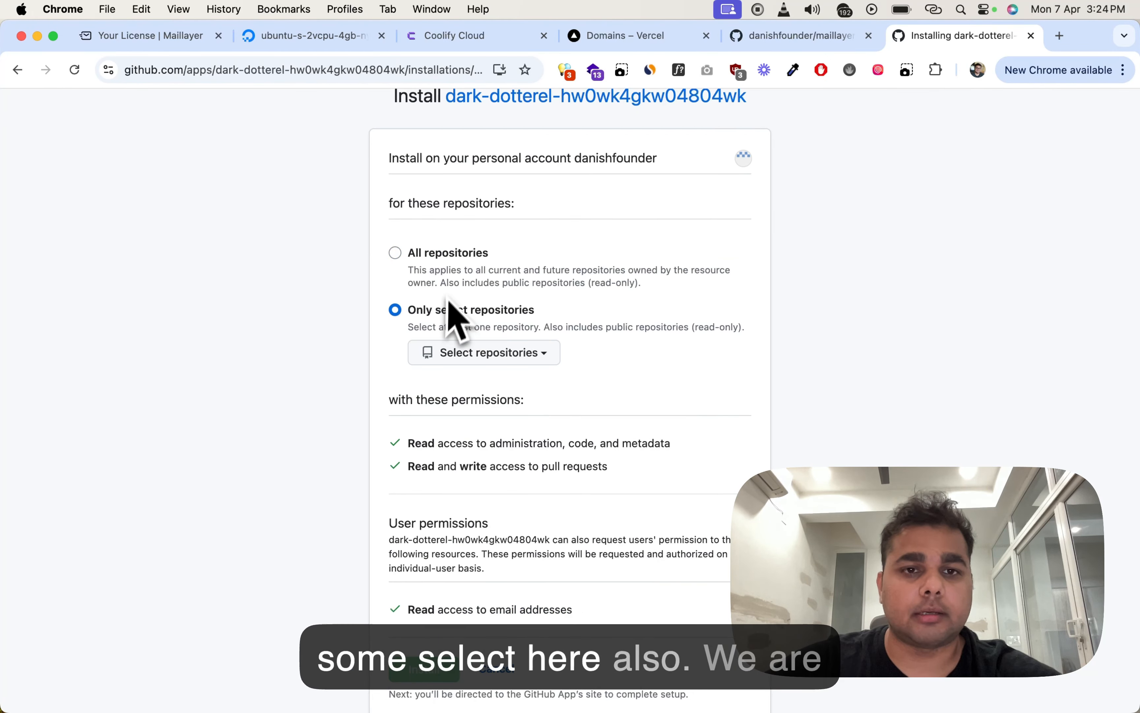
pyautogui.click(480, 354)
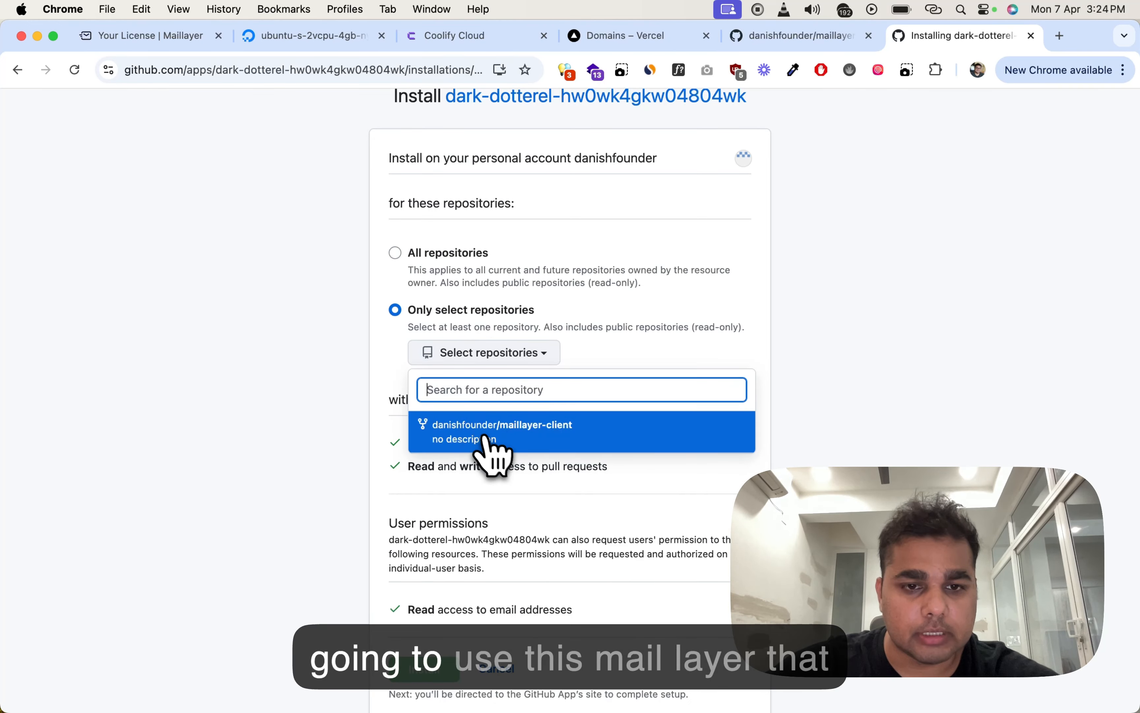
pyautogui.click(485, 440)
pyautogui.scroll(-3, 485, 457)
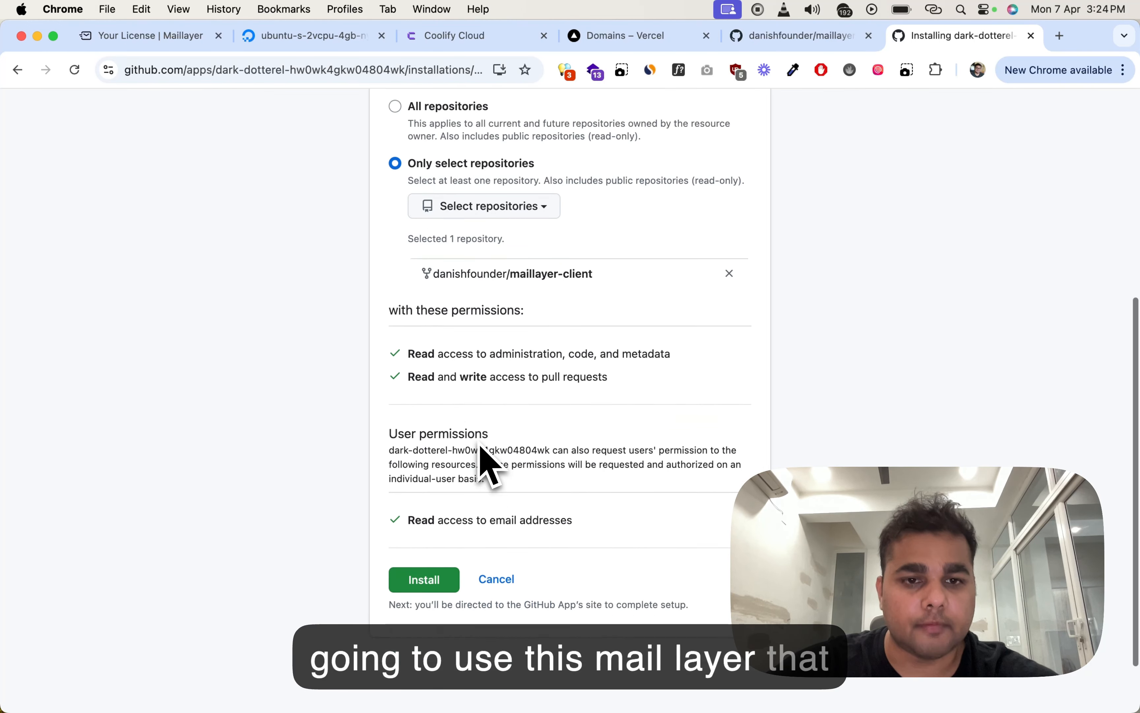
pyautogui.scroll(-1, 483, 454)
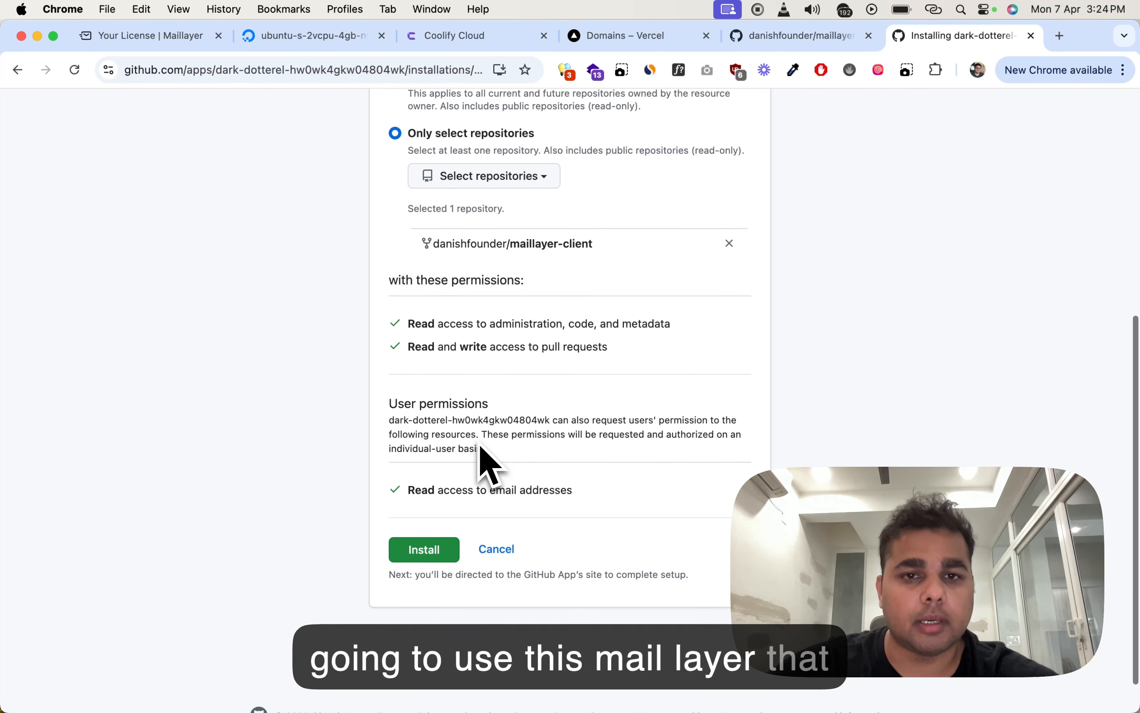
pyautogui.click(432, 549)
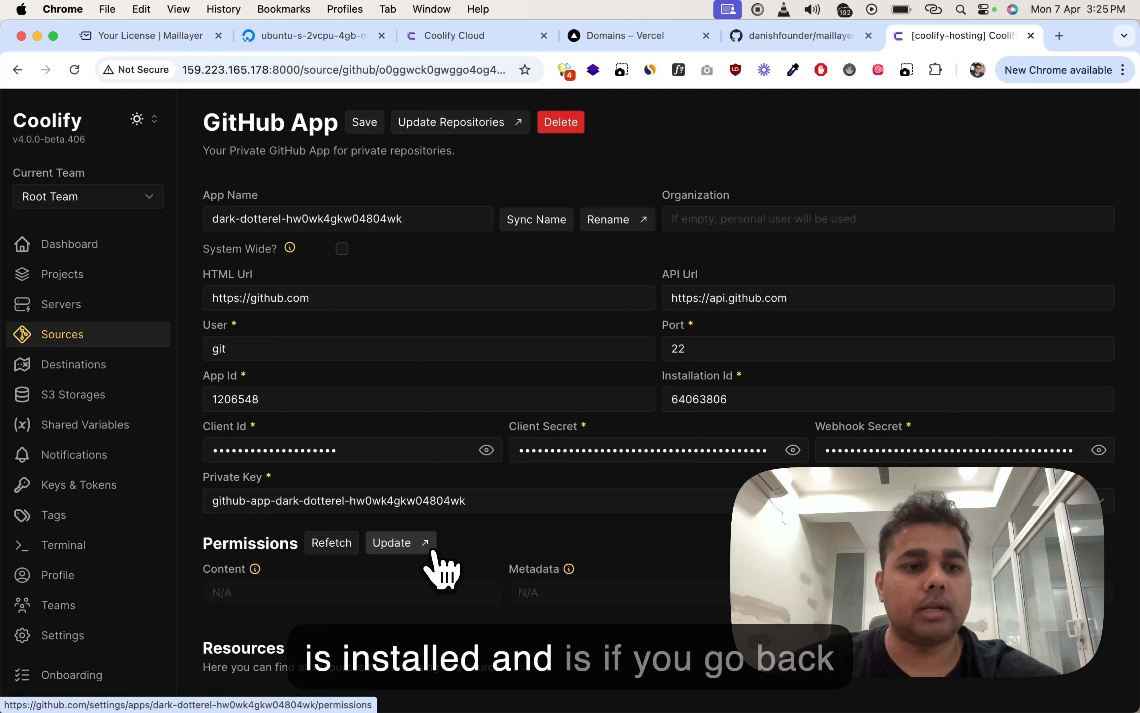
# Leave the GitHub App page and reopen the dashboard at coolify.visafreelist.com instead of the IP address
pyautogui.click(89, 283)
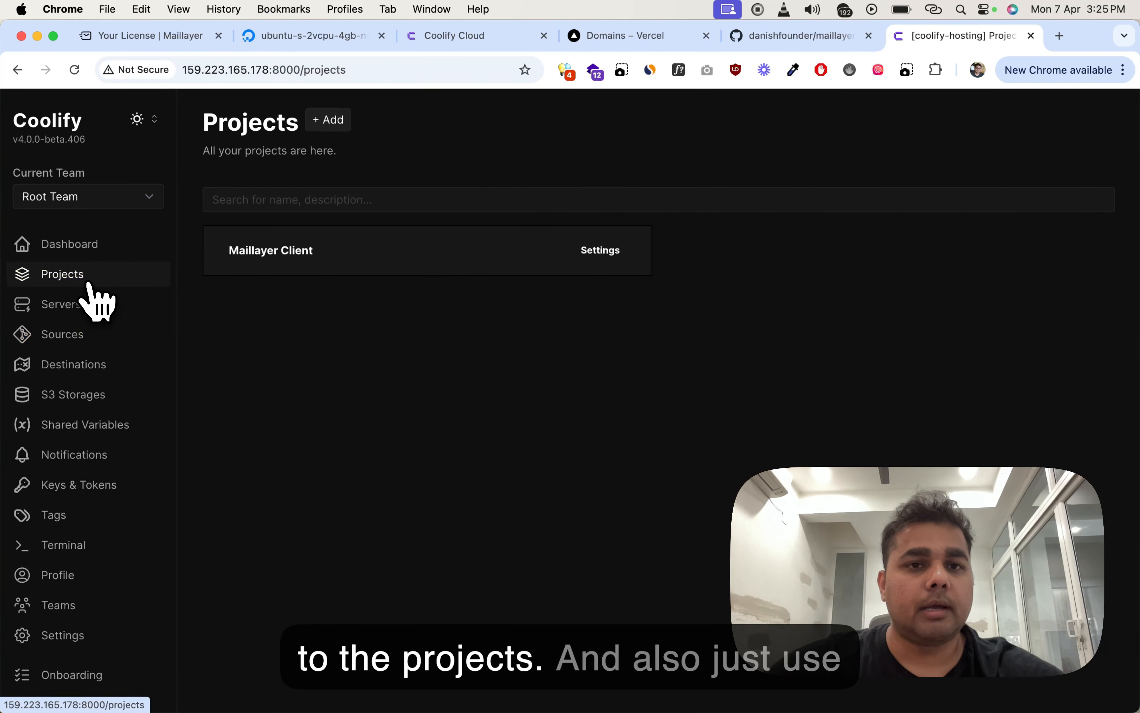
pyautogui.click(269, 73)
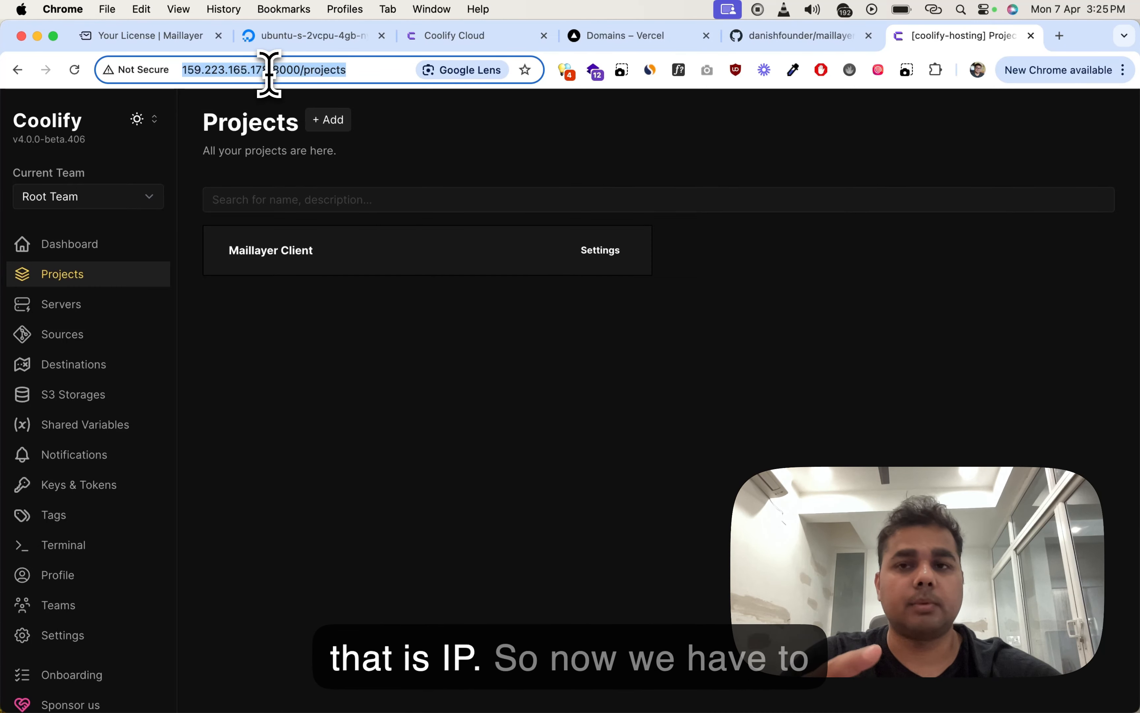
pyautogui.write('coolify.visafreelist.com')
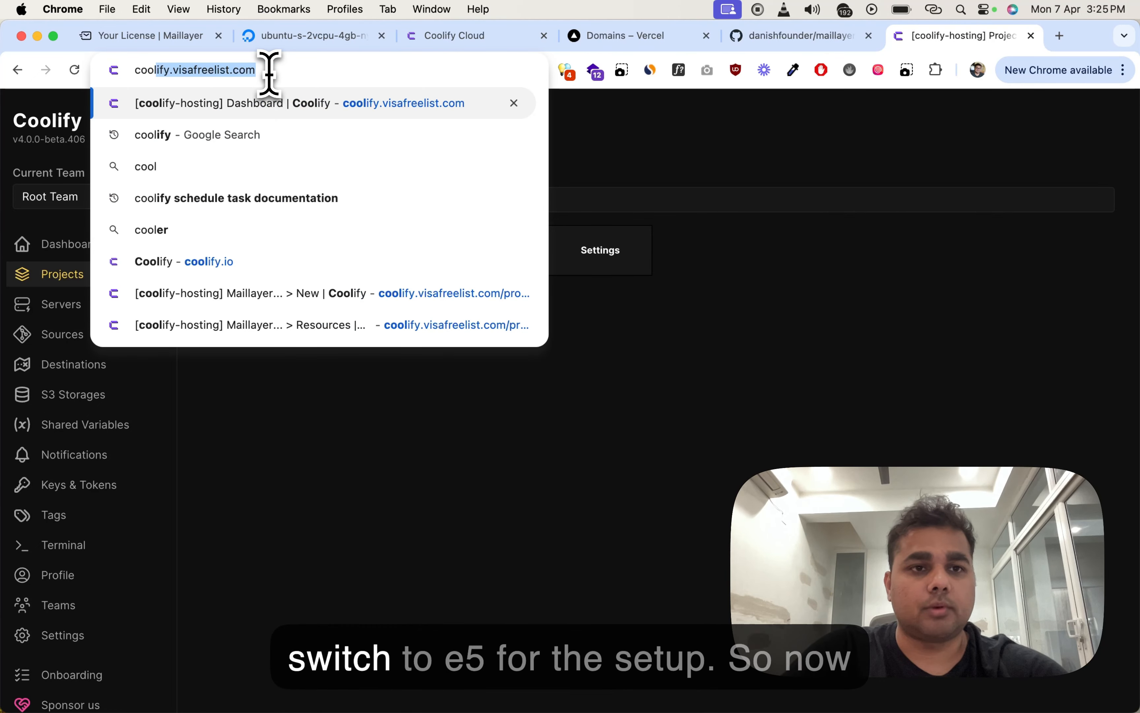
pyautogui.press('Return')
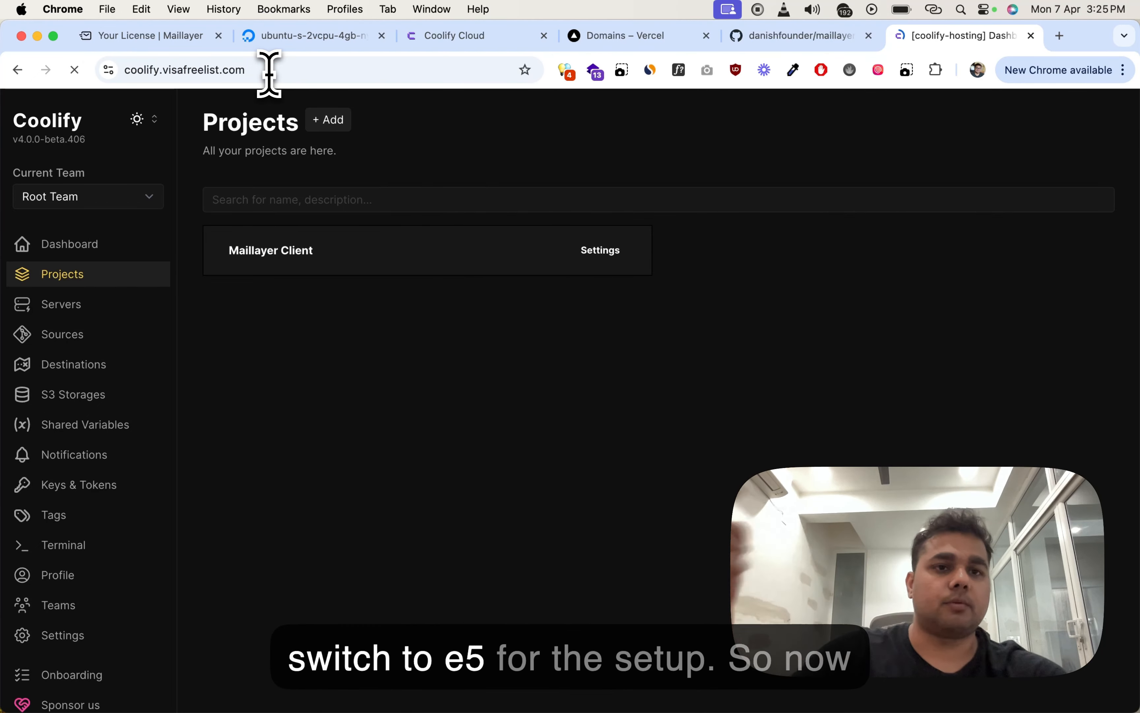
# Add a private repository resource to the Maillayer Client project, using the newly installed GitHub App as its source
pyautogui.click(302, 257)
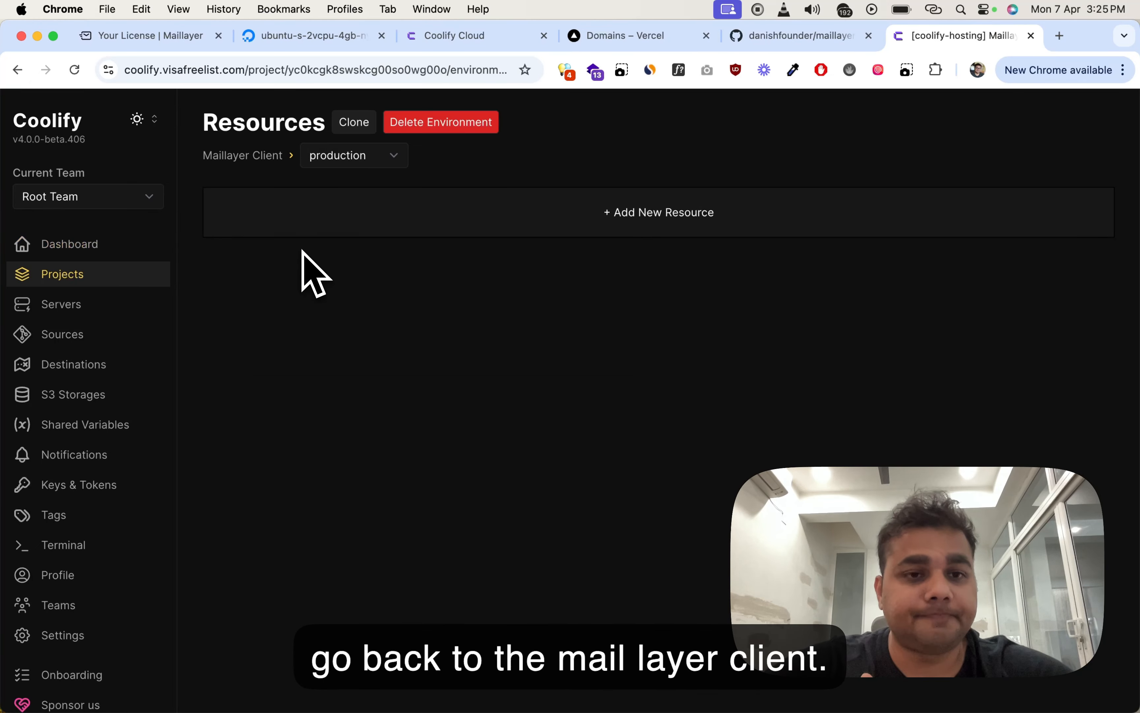
pyautogui.click(445, 221)
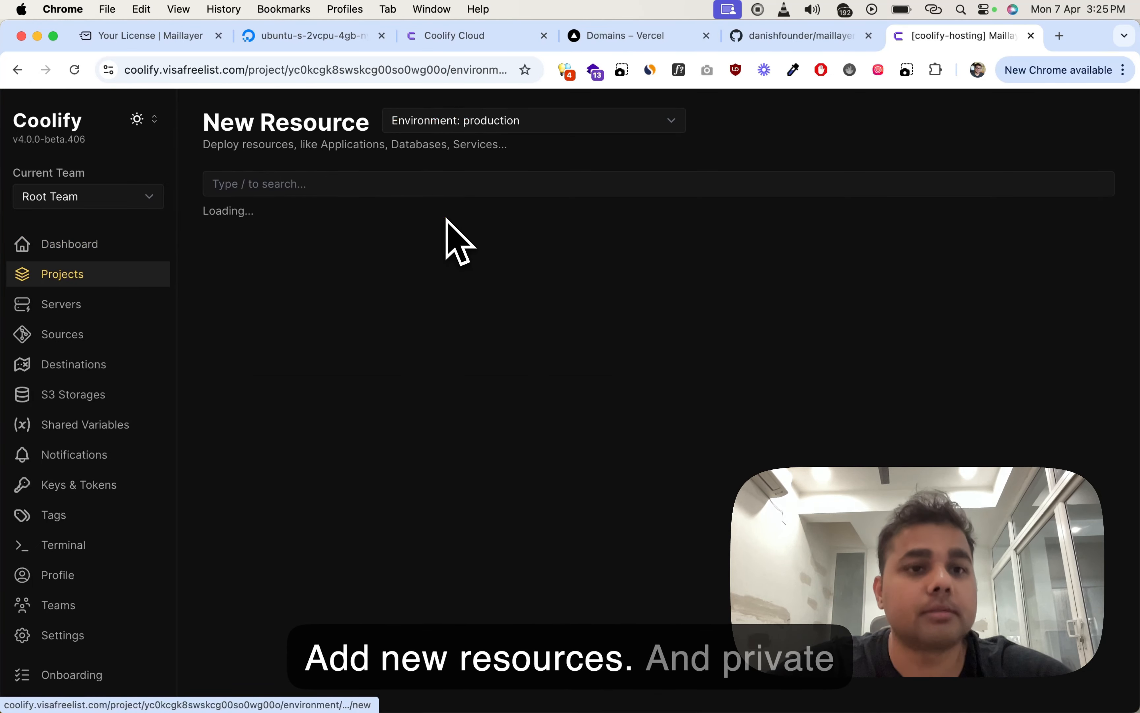
pyautogui.click(354, 396)
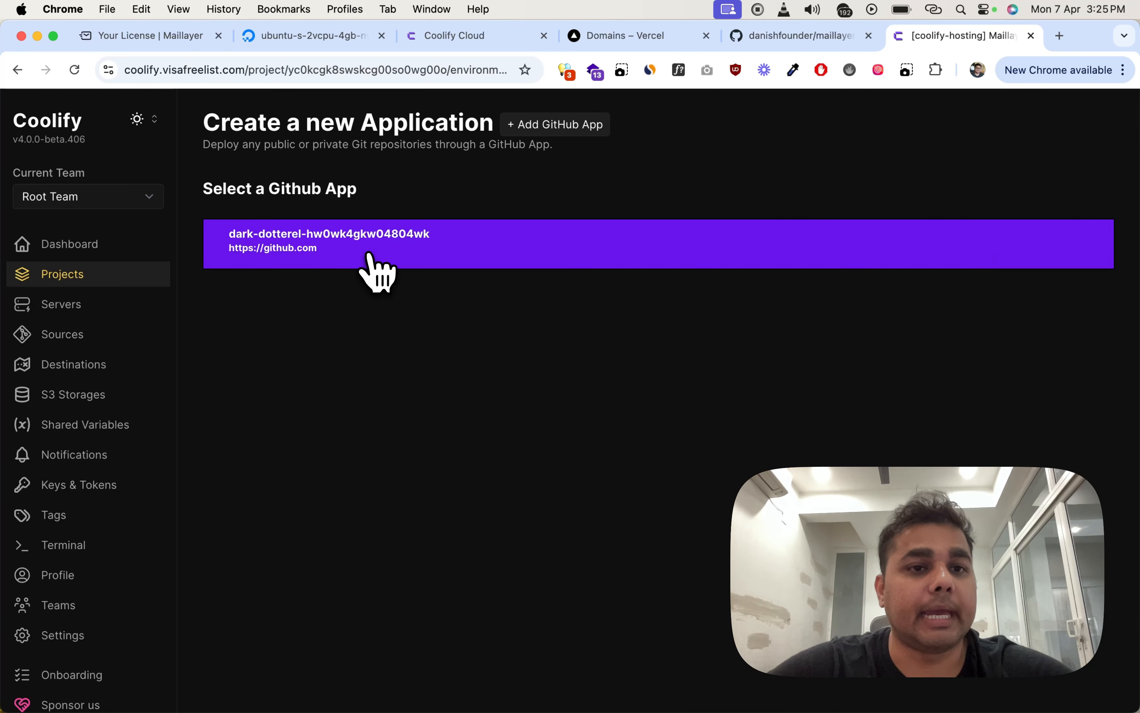
pyautogui.click(369, 253)
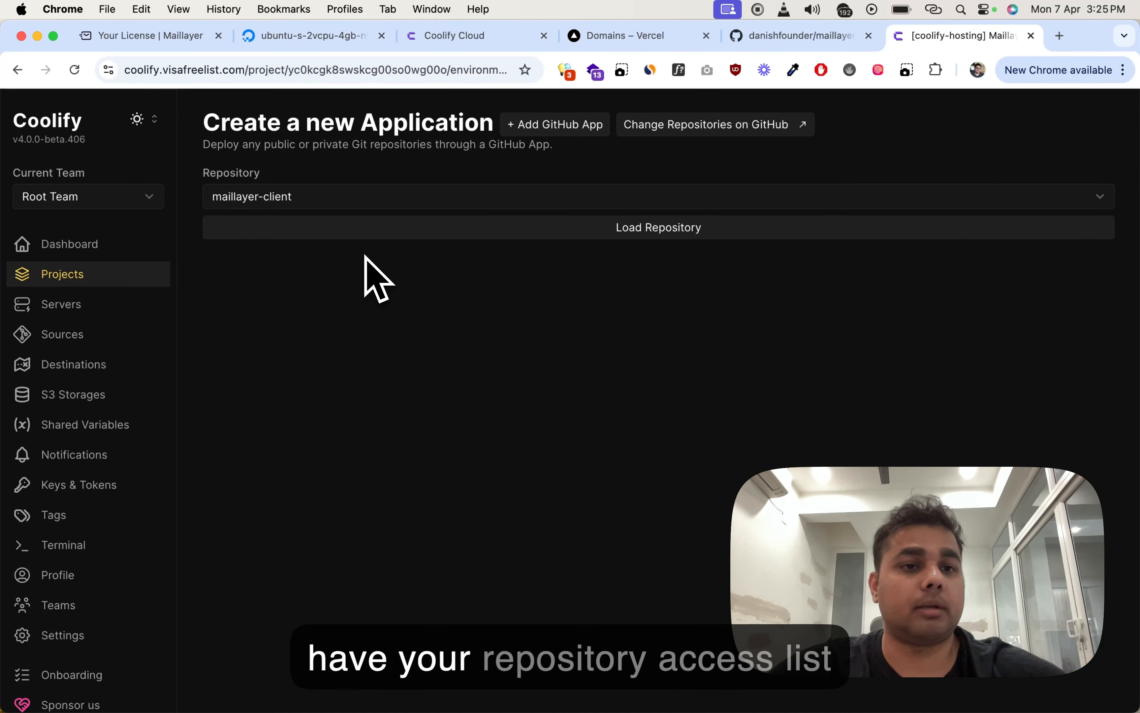
# Select maillayer-client as the application's repository and load it
pyautogui.click(354, 200)
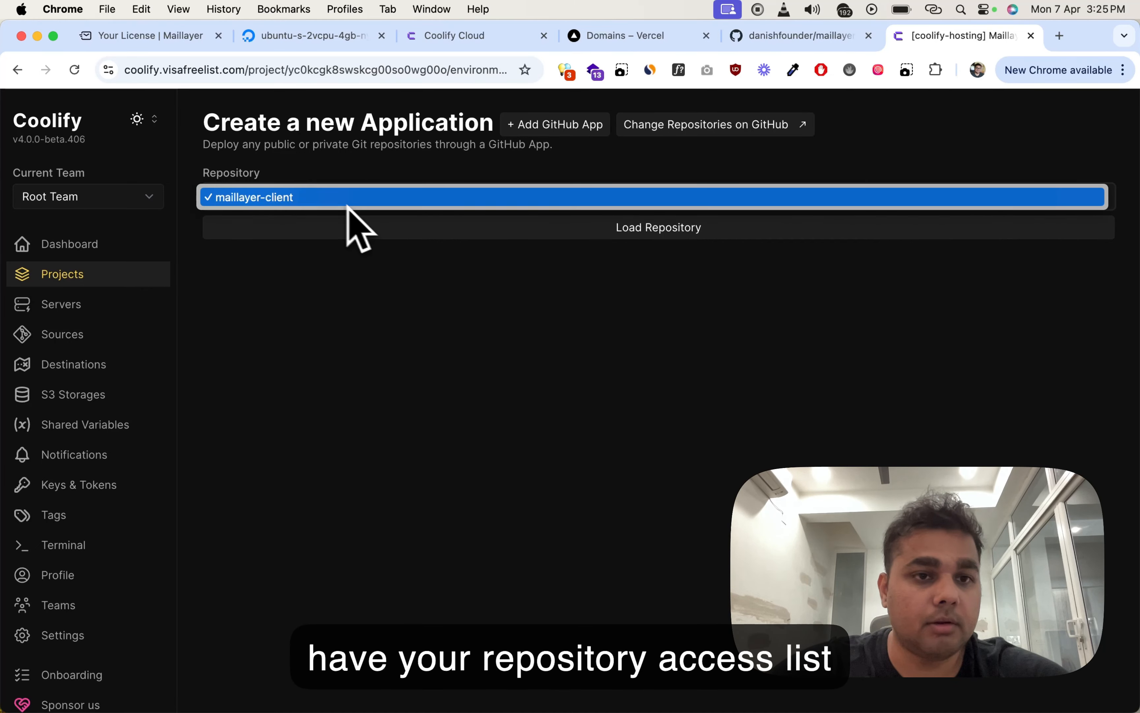
pyautogui.click(346, 204)
pyautogui.click(275, 206)
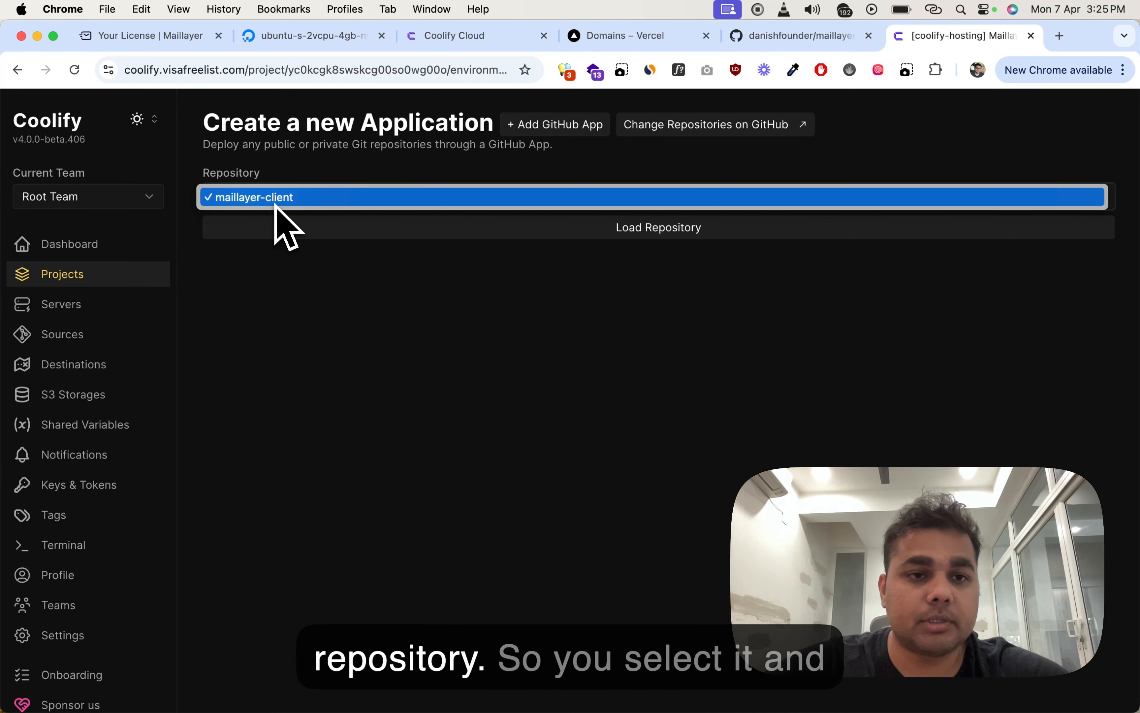
pyautogui.click(276, 207)
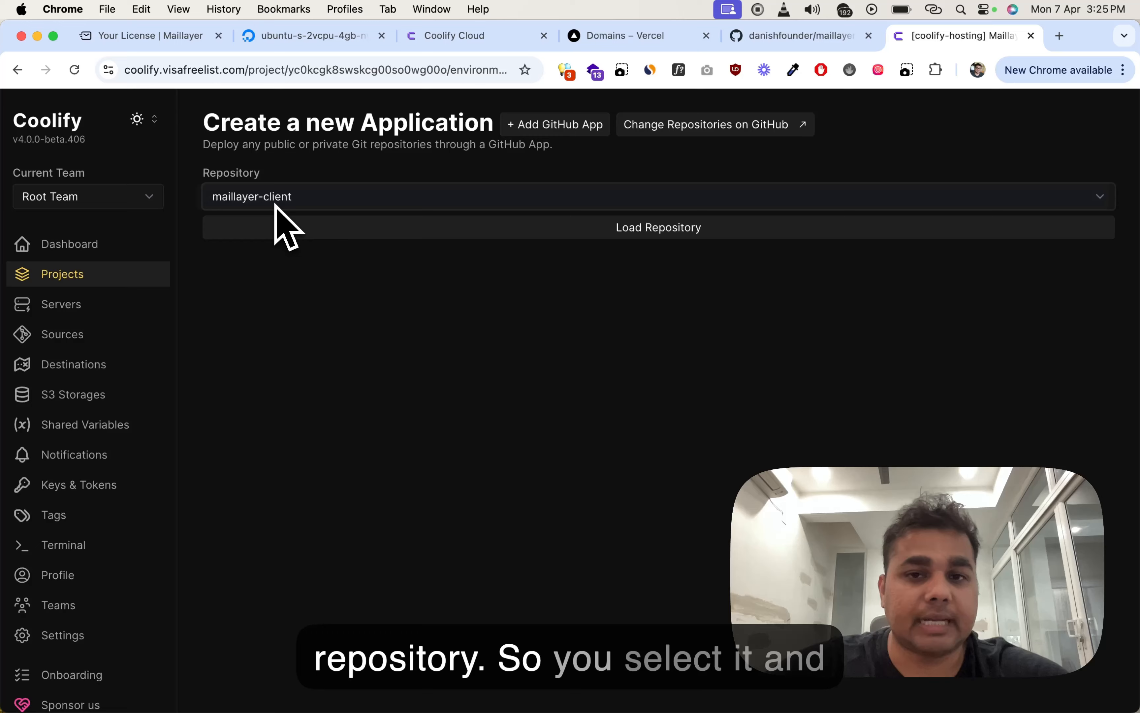
pyautogui.click(587, 231)
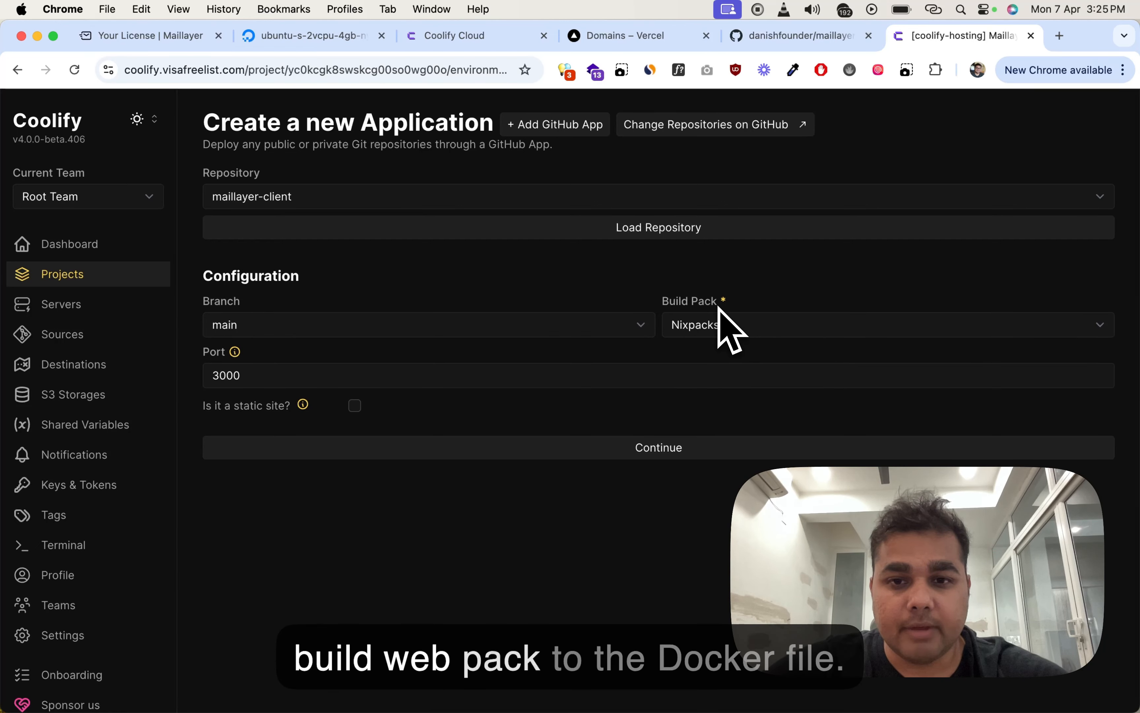
# Set the application's build pack to Dockerfile and continue to create it from the main branch
pyautogui.click(715, 327)
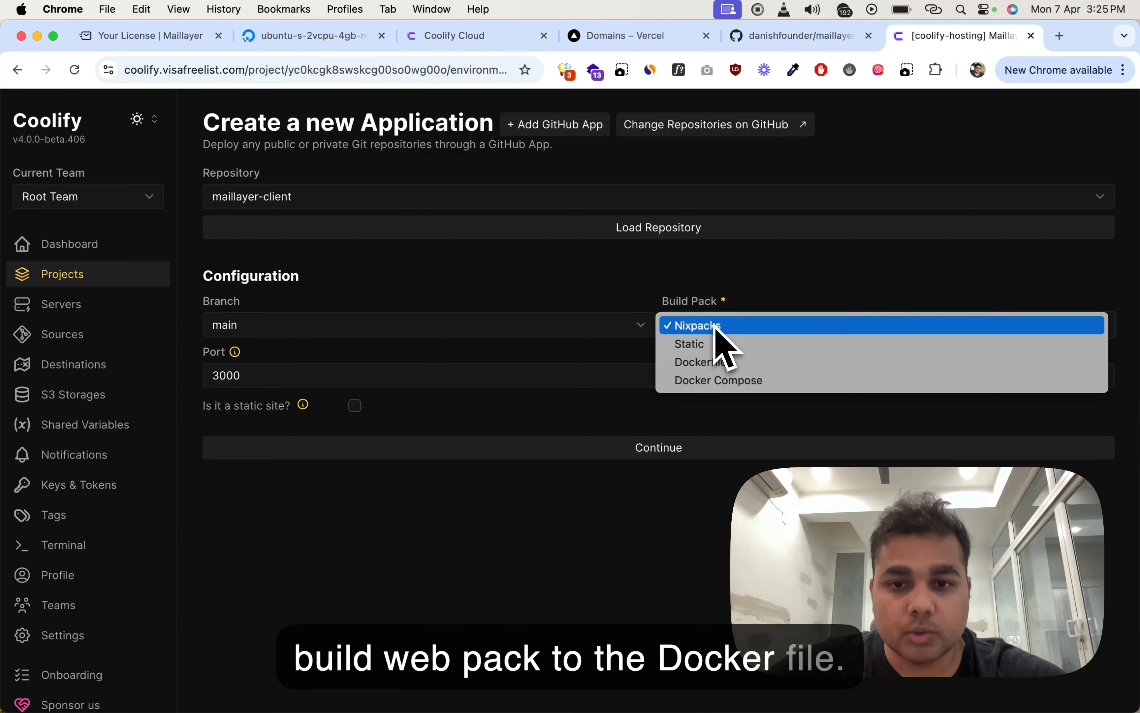
pyautogui.click(714, 366)
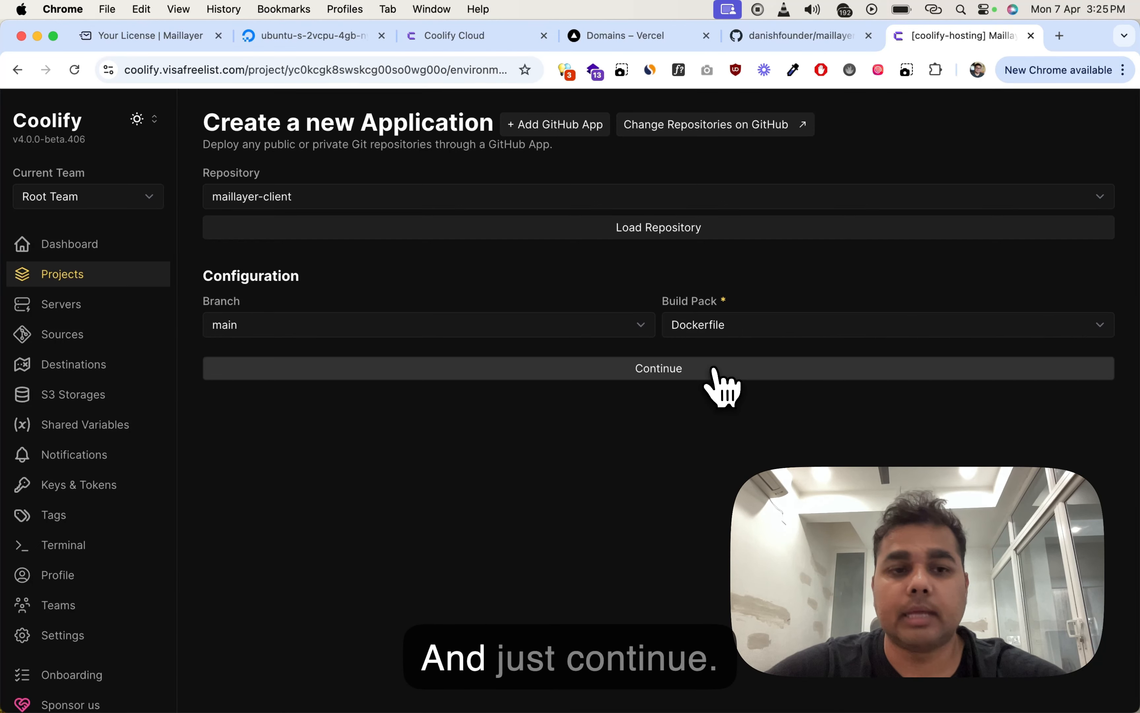
pyautogui.click(617, 368)
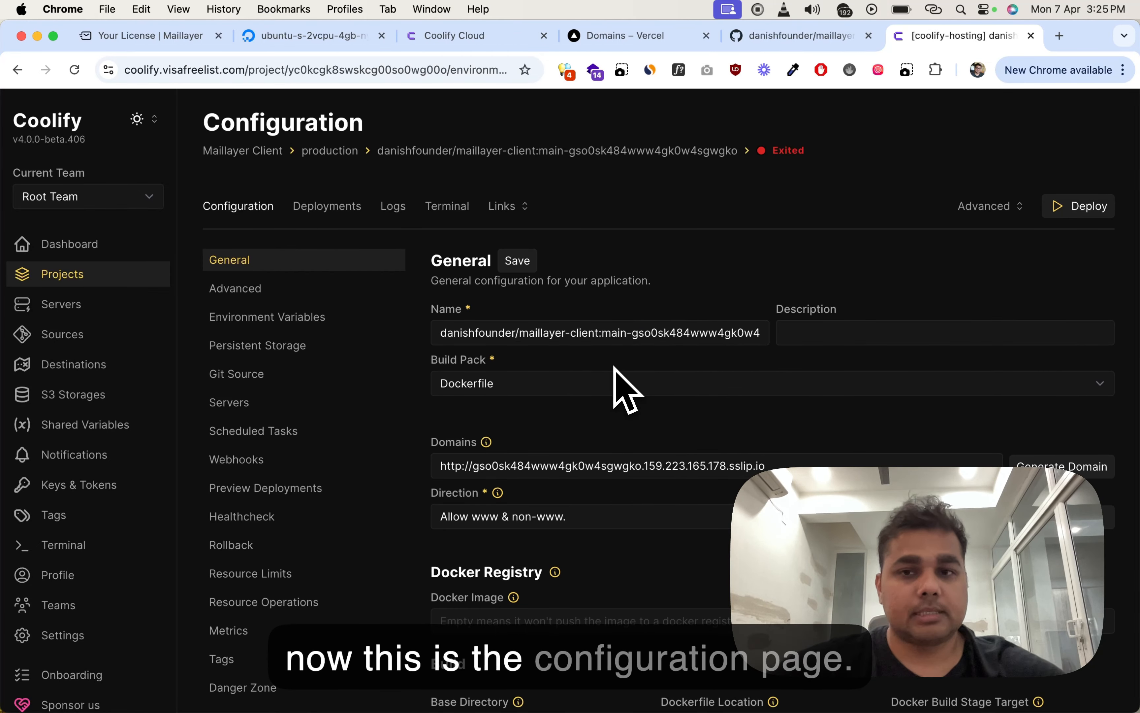
pyautogui.scroll(-5, 621, 386)
pyautogui.scroll(4, 622, 386)
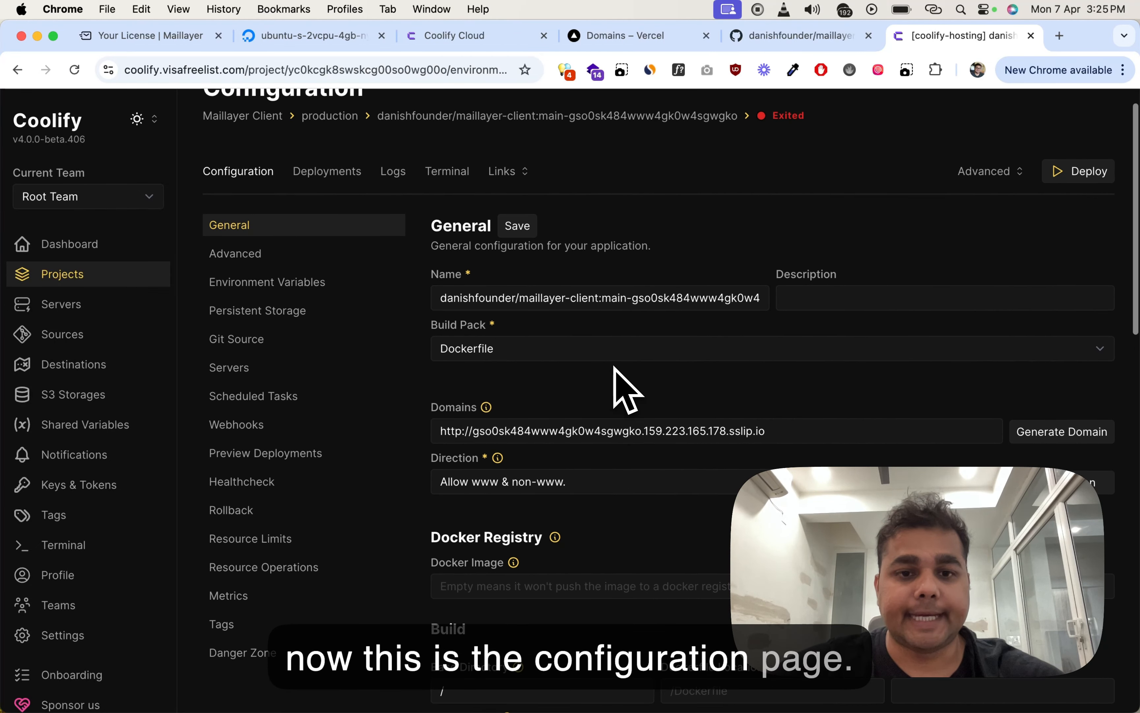
pyautogui.scroll(1, 615, 368)
pyautogui.scroll(-5, 615, 368)
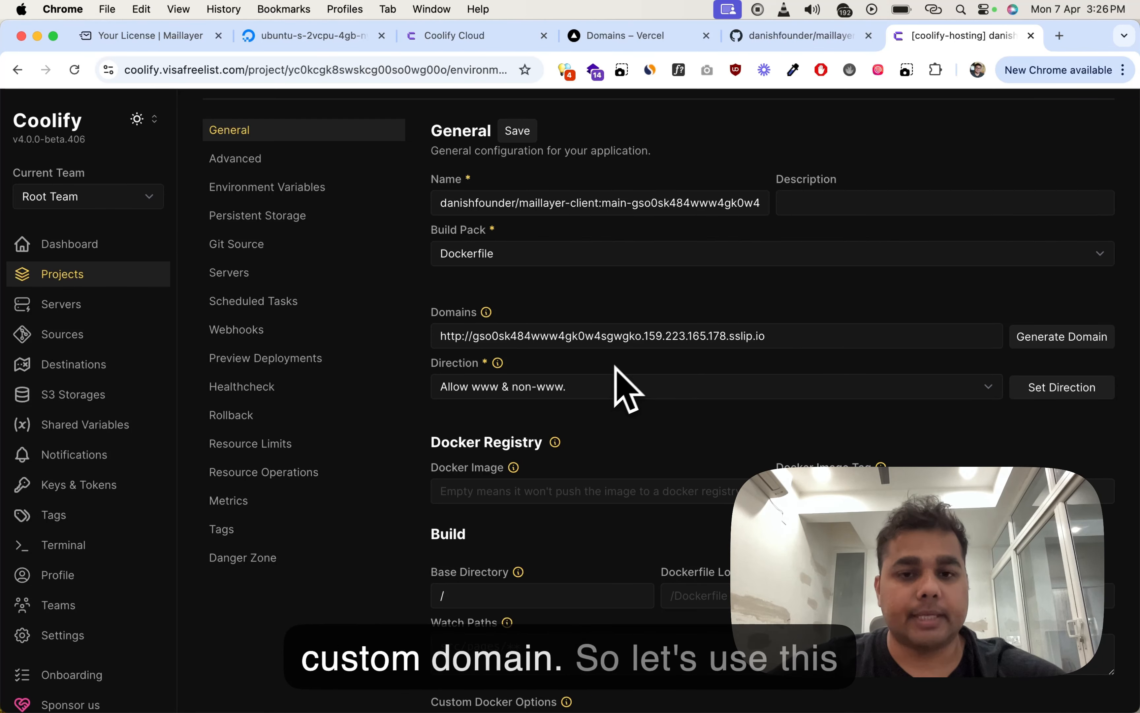
pyautogui.moveTo(462, 336); pyautogui.dragTo(788, 333)
pyautogui.press('BackSpace')
pyautogui.write('s://')
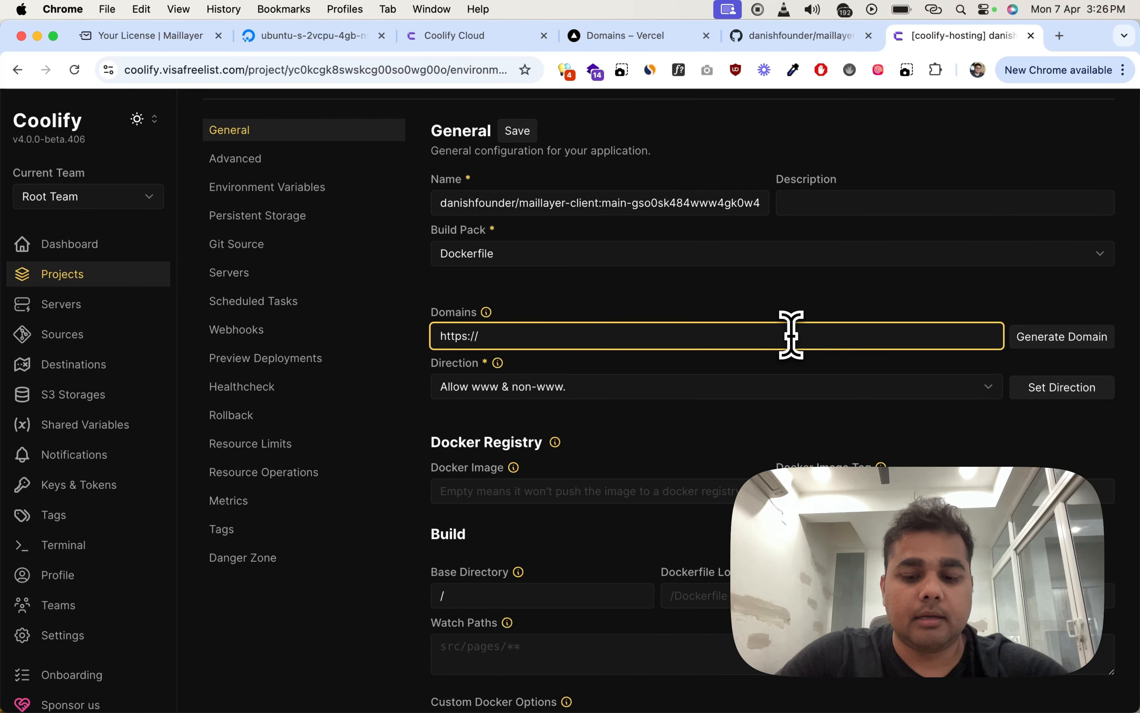
pyautogui.write('mail.visafreelist.com')
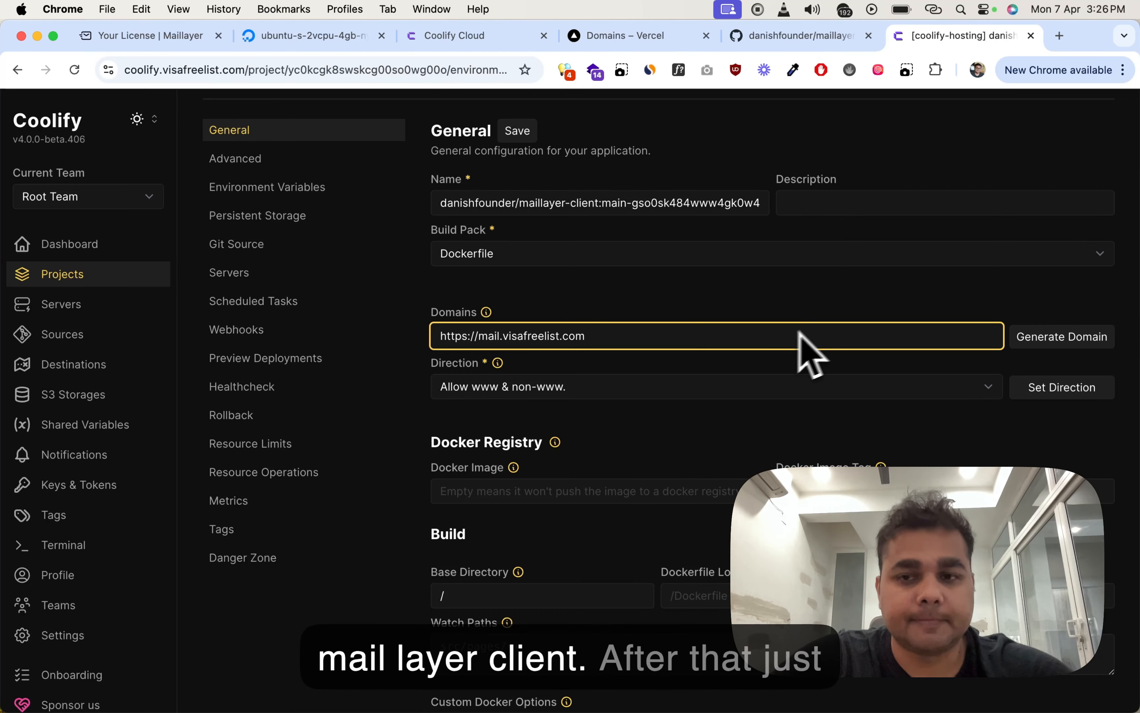
pyautogui.scroll(3, 755, 305)
pyautogui.click(518, 261)
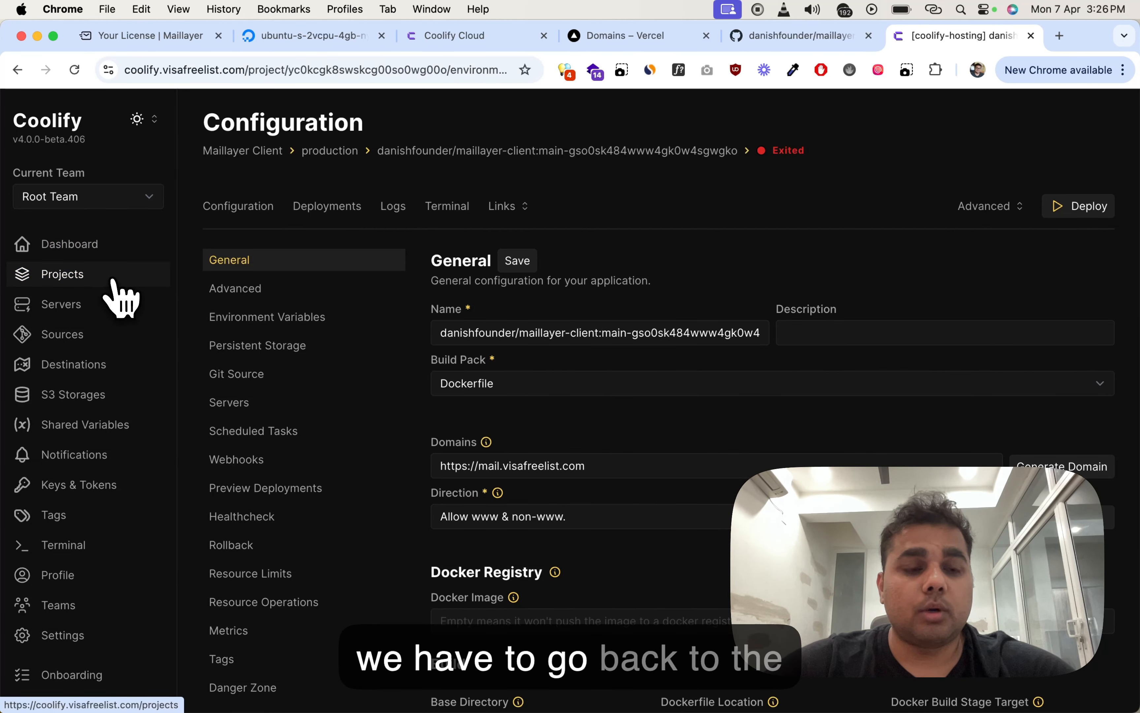
# Add a Redis database as a new resource in the Maillayer Client project's production environment
pyautogui.click(114, 288)
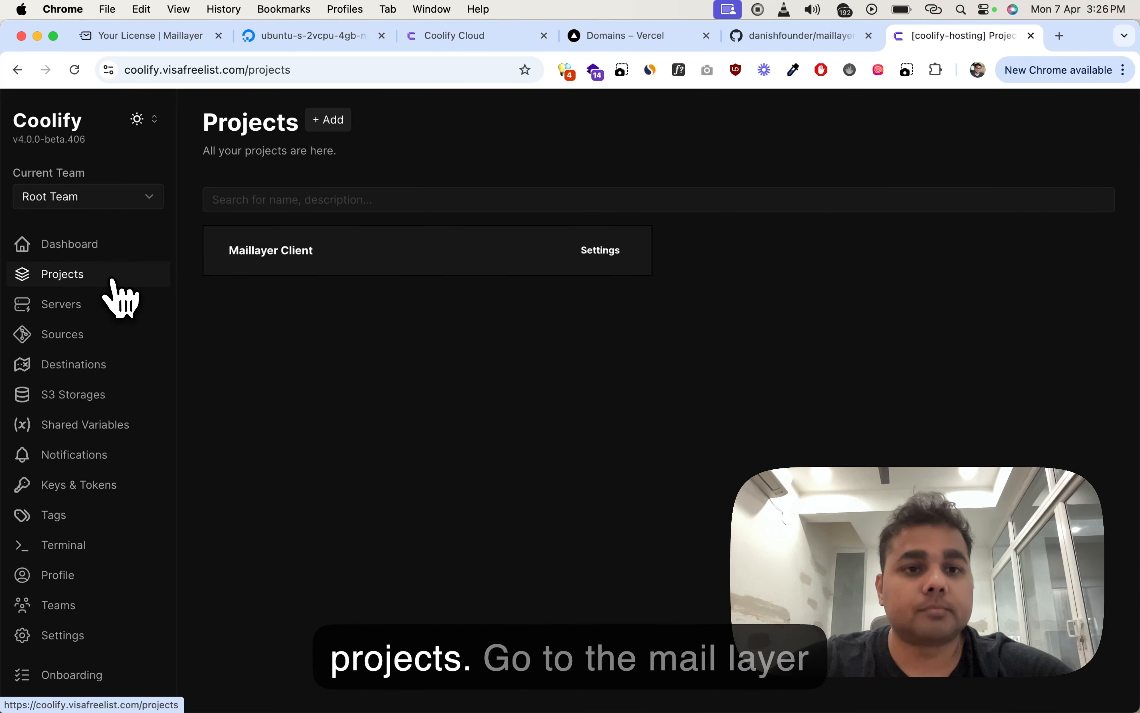
pyautogui.click(280, 253)
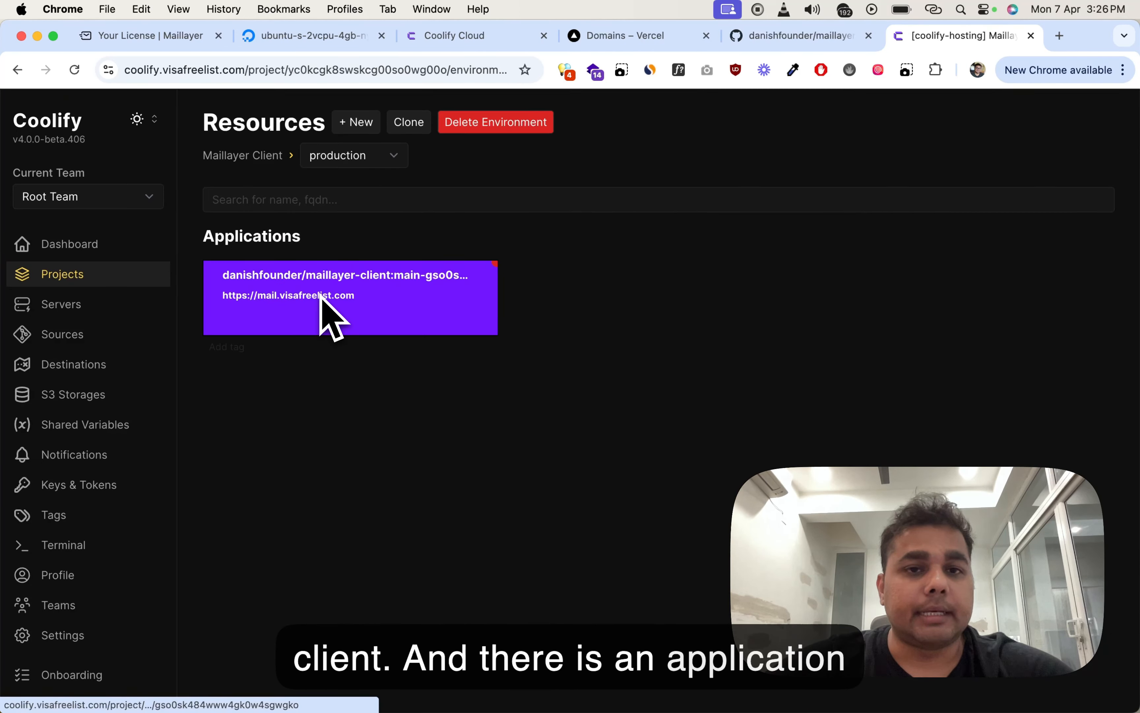
pyautogui.click(357, 127)
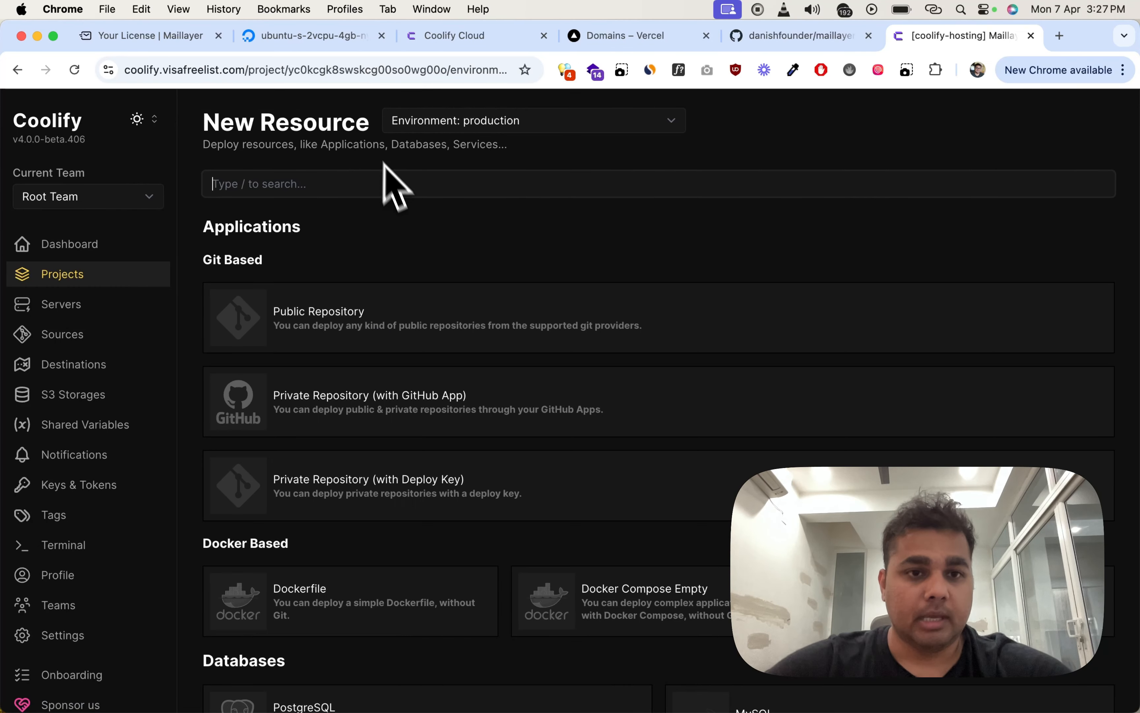
pyautogui.write('redi')
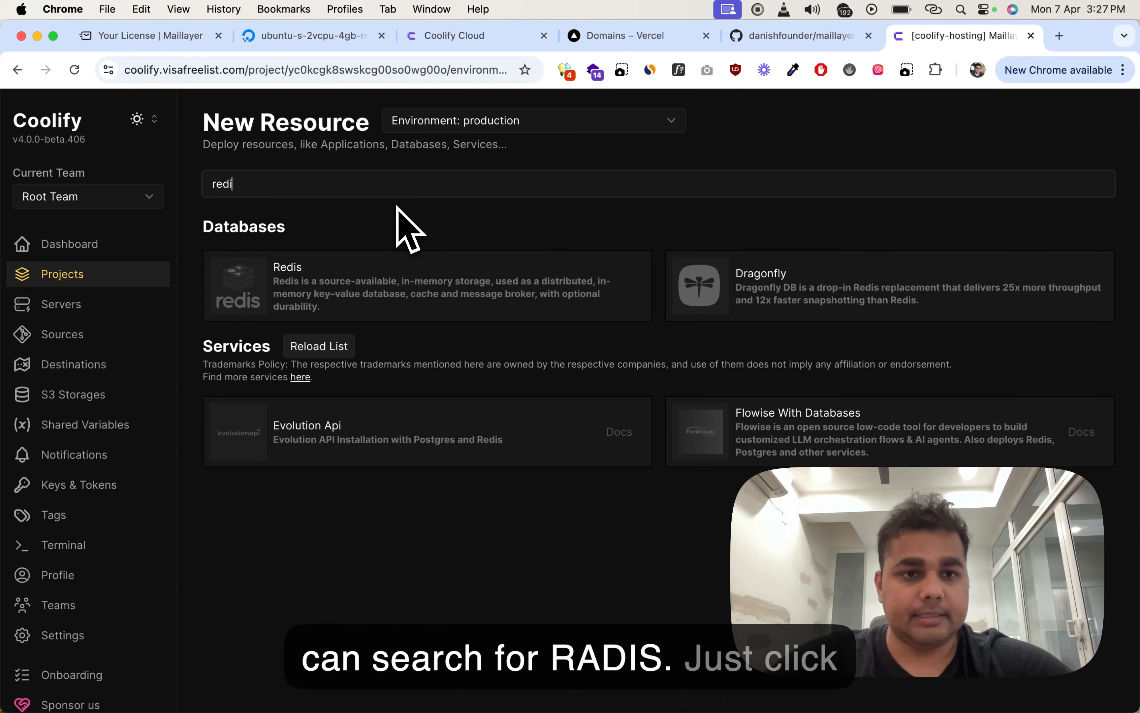
pyautogui.click(411, 288)
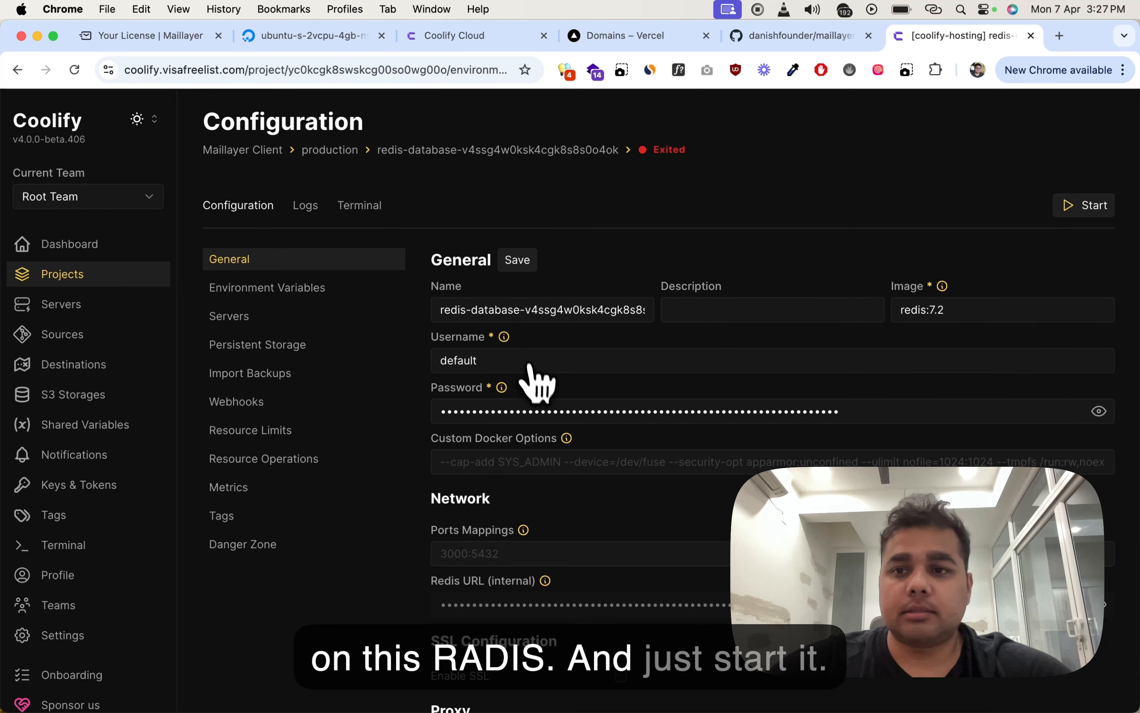
# Start the Redis database with its default settings and close the startup log
pyautogui.scroll(-3, 531, 381)
pyautogui.scroll(3, 535, 377)
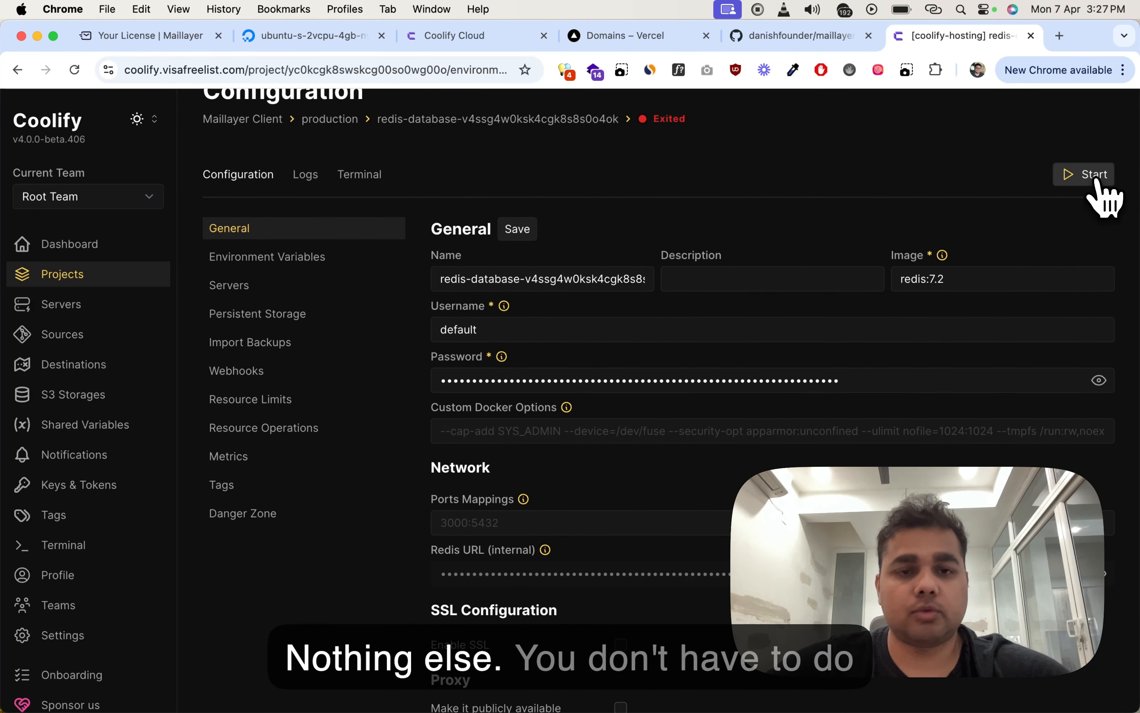
pyautogui.scroll(1, 908, 234)
pyautogui.scroll(-2, 908, 234)
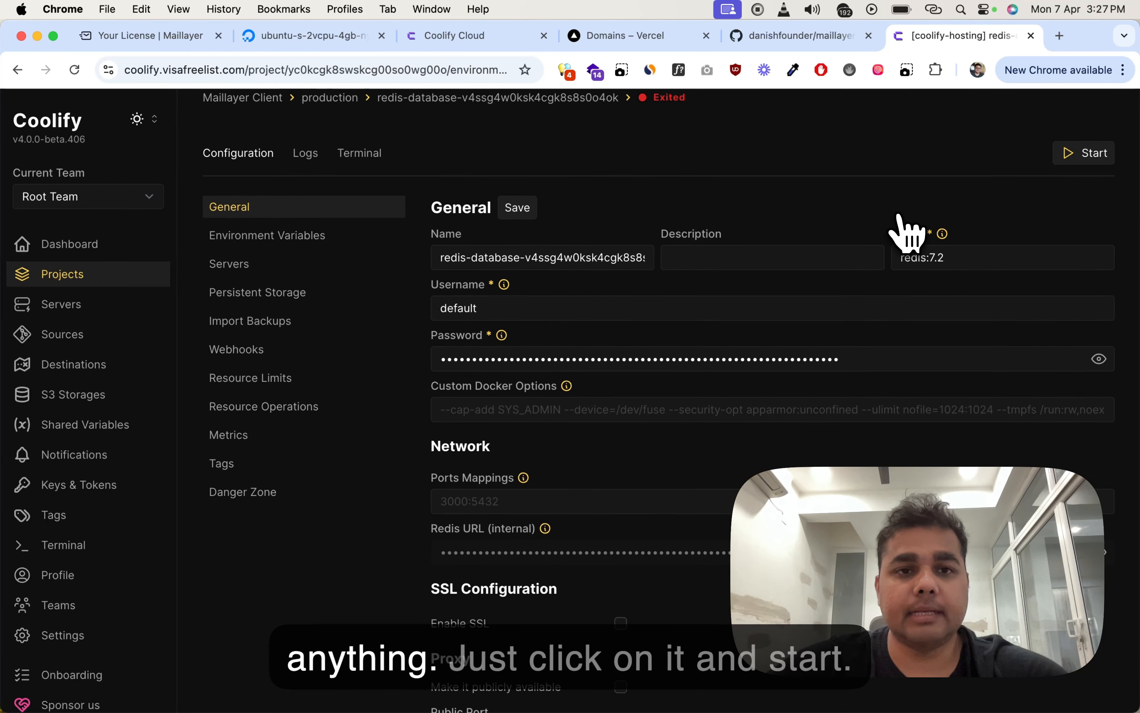
pyautogui.click(1092, 160)
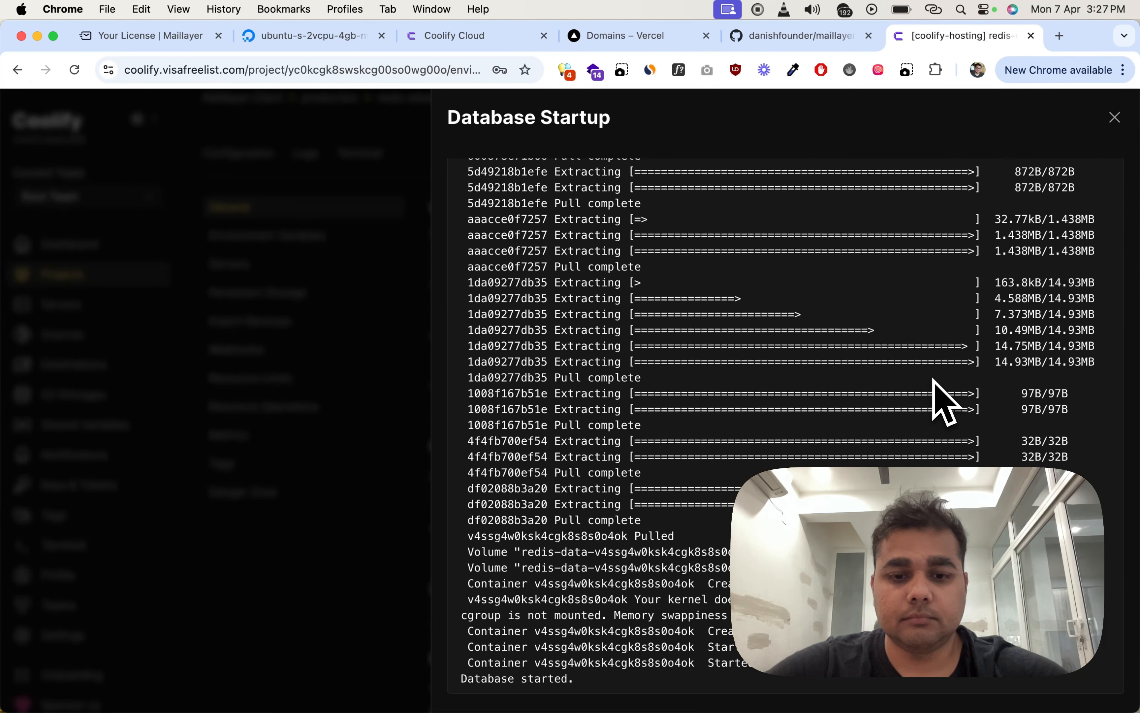
pyautogui.click(1114, 119)
# Reveal the Redis database's internal URL and copy it in full
pyautogui.scroll(2, 453, 311)
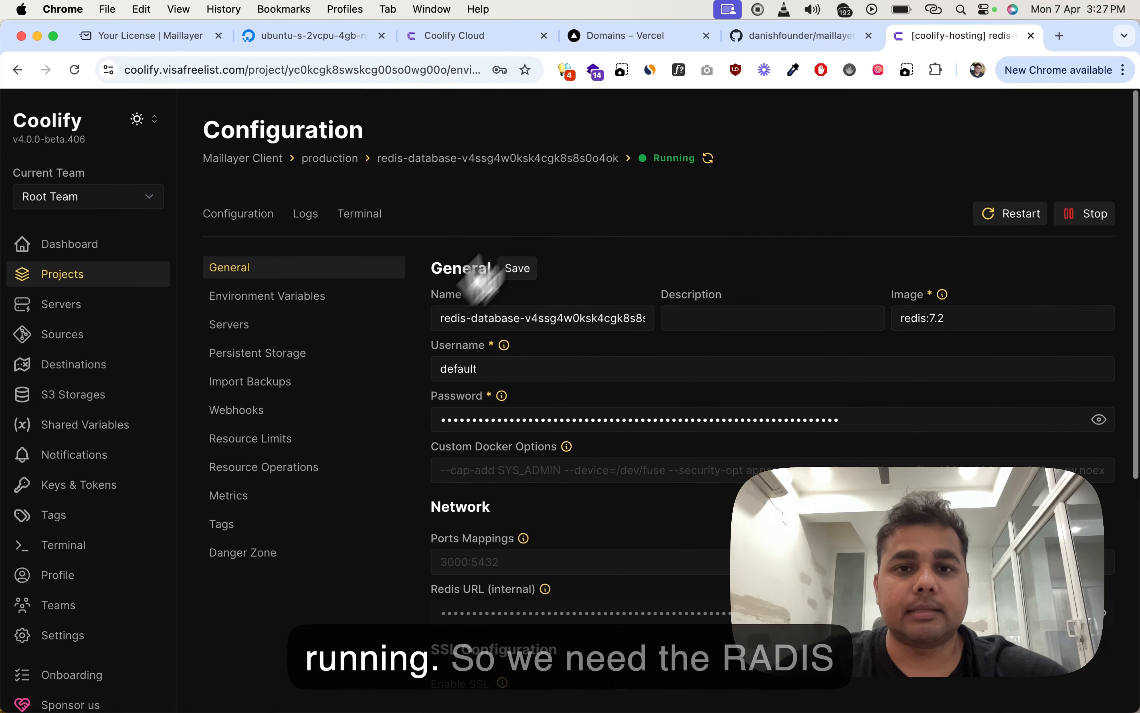
pyautogui.scroll(-10, 549, 343)
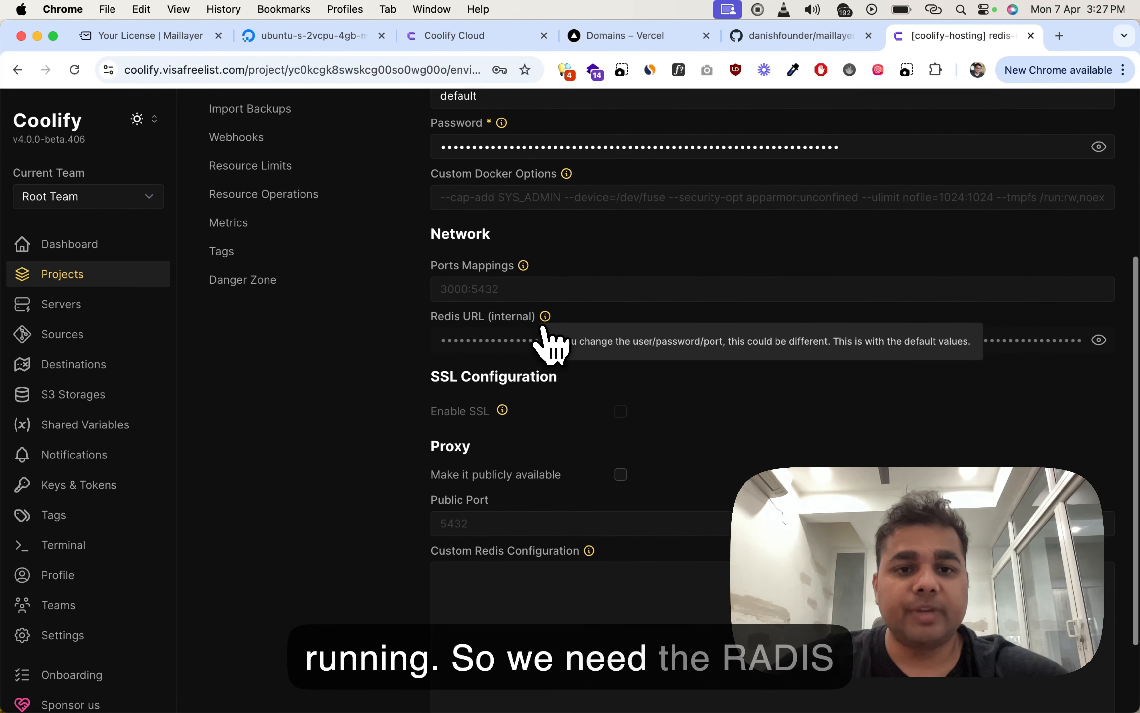
pyautogui.moveTo(433, 274); pyautogui.dragTo(520, 273)
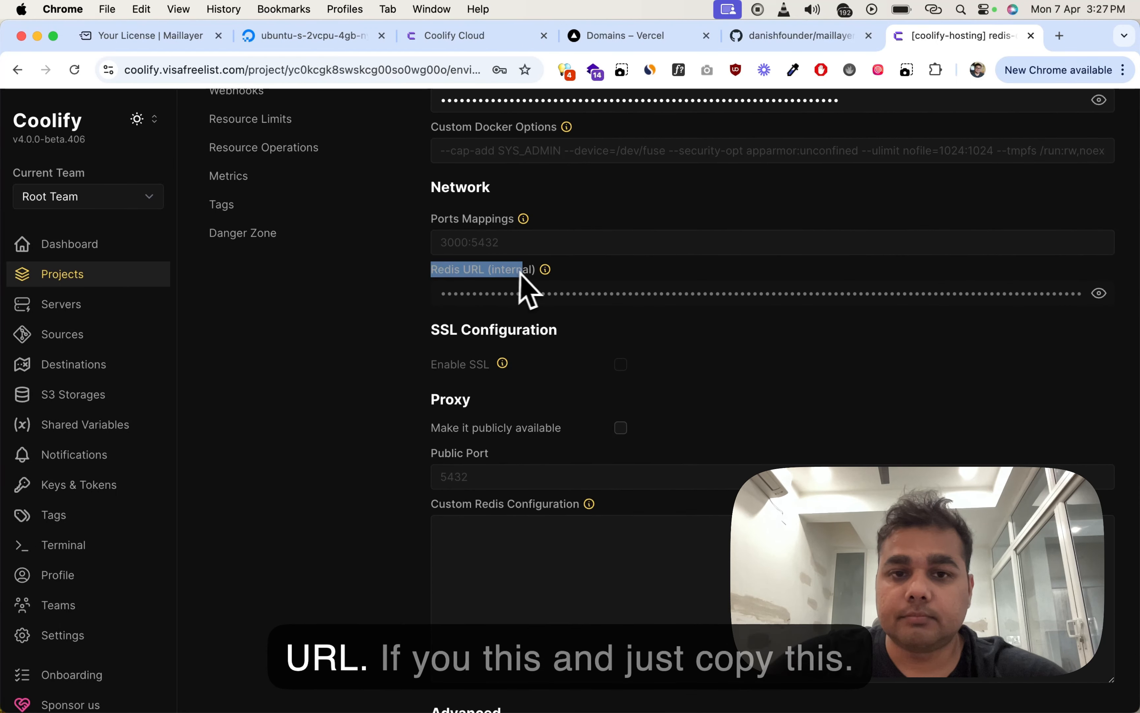
pyautogui.click(613, 288)
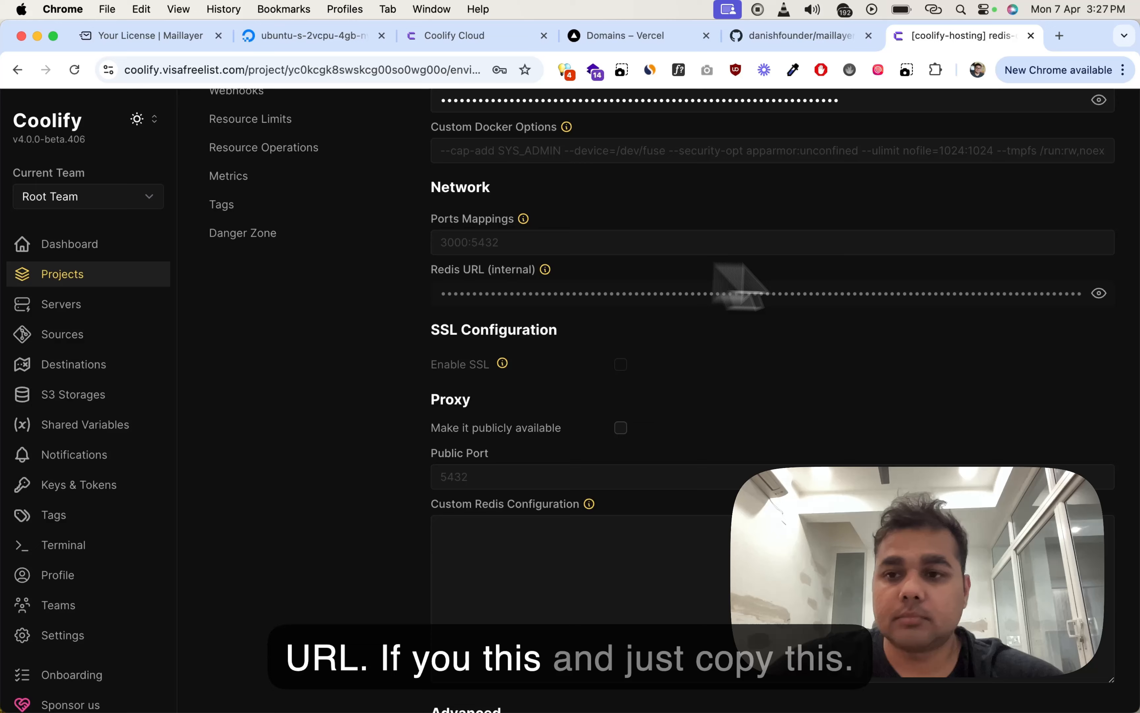
pyautogui.click(1099, 294)
pyautogui.tripleClick(843, 292)
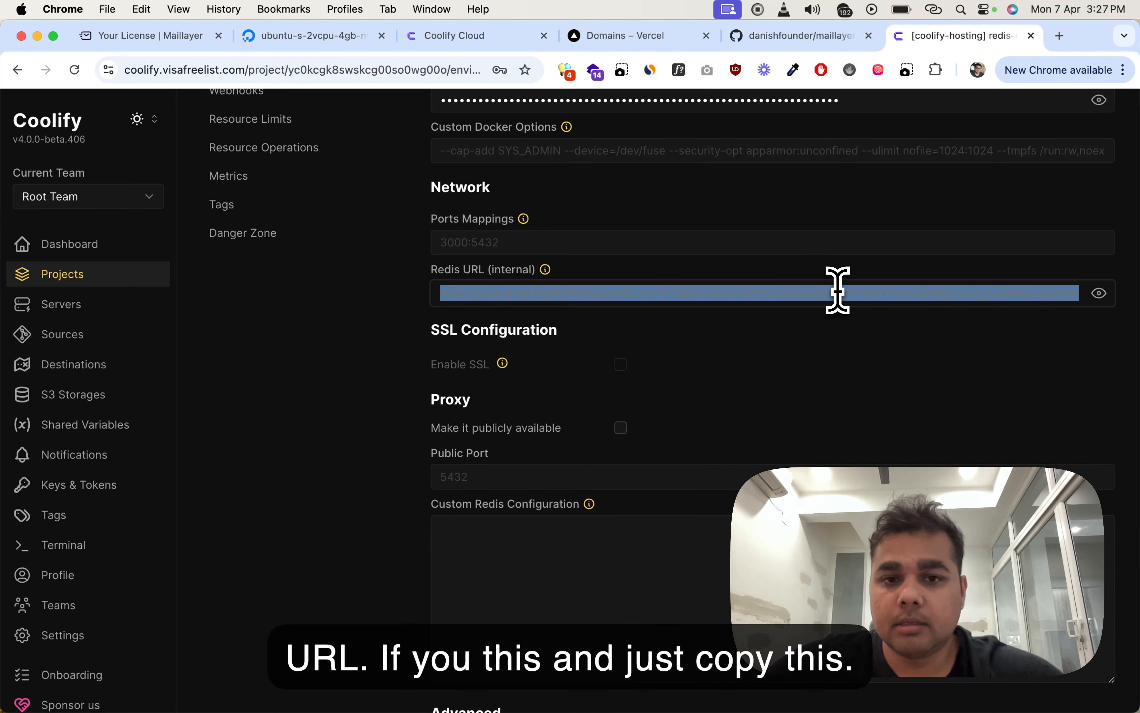
# Switch to Visual Studio Code and, in a new file, paste the password-bearing Redis connection URL under the heading "Redis String URL"
pyautogui.moveTo(415, 707)
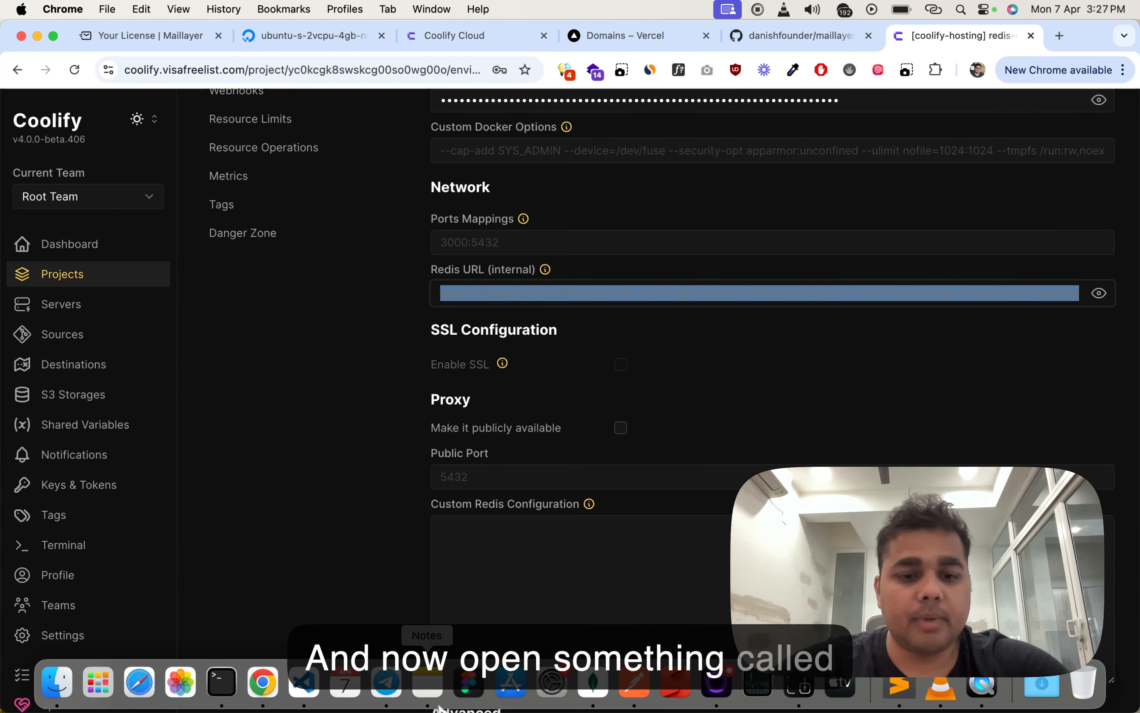
pyautogui.click(307, 683)
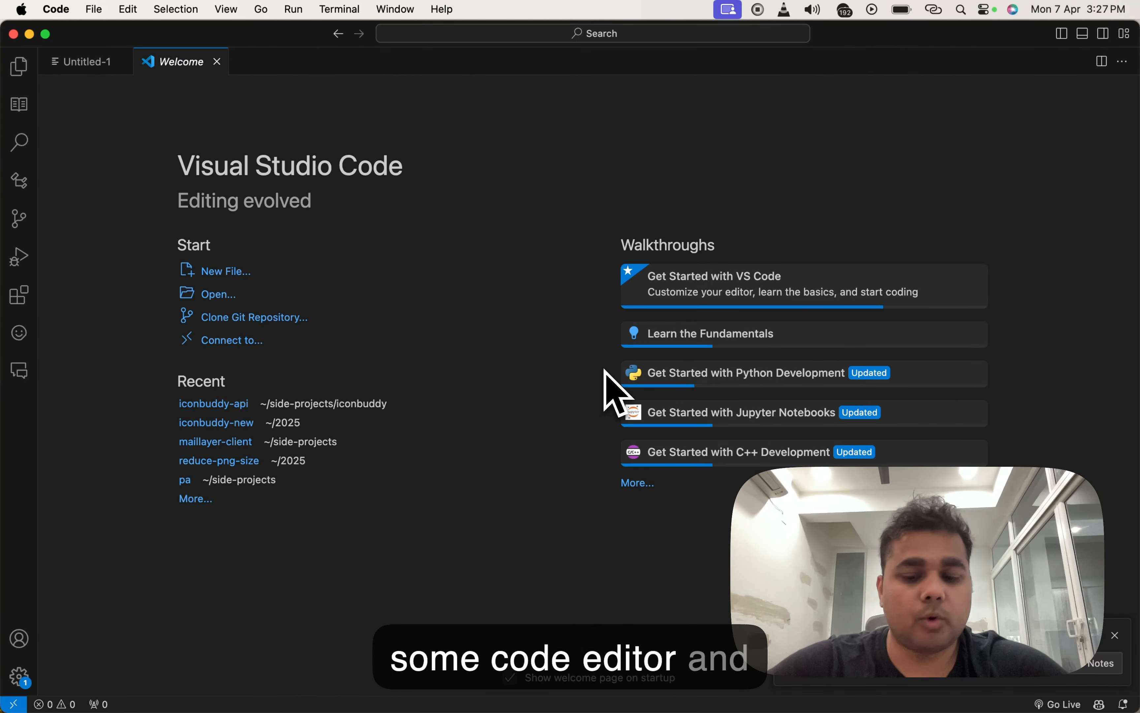
pyautogui.press('super+n')
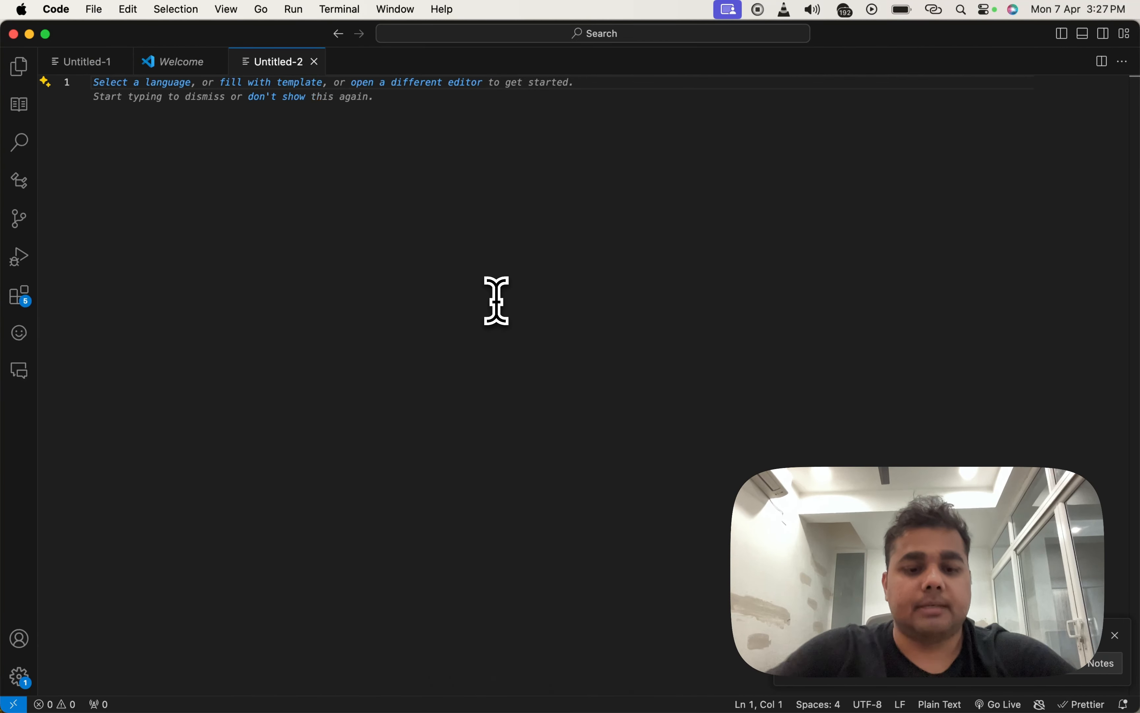
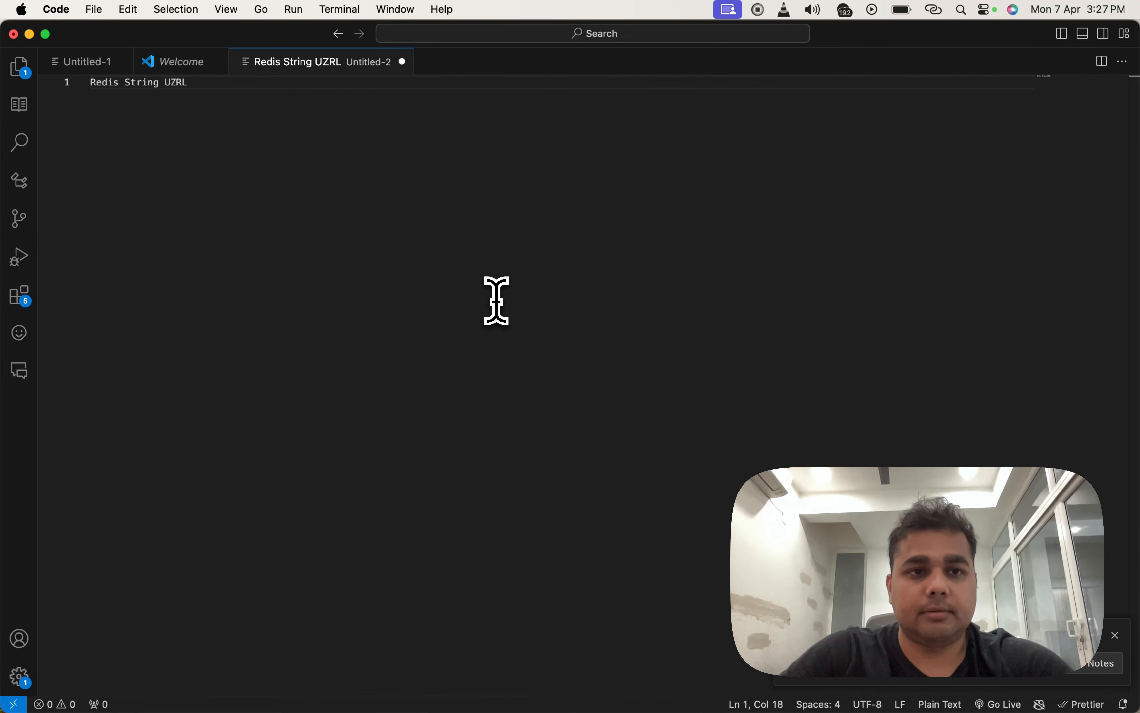
pyautogui.press('Return')
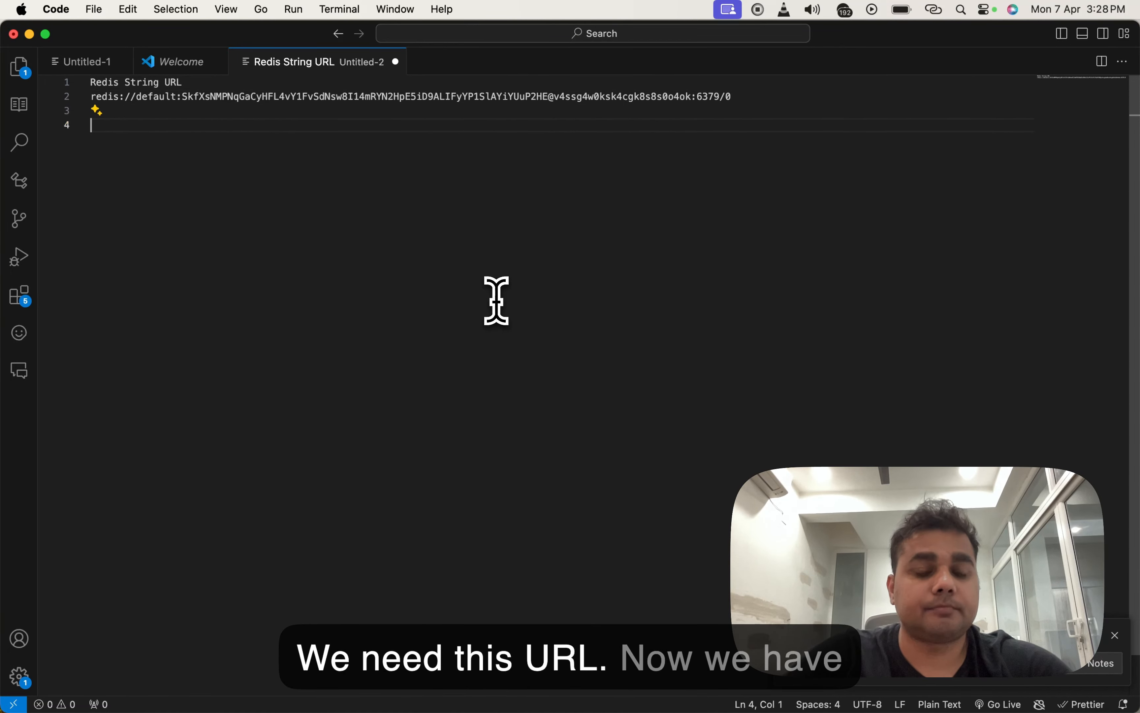
# Return to Coolify in Chrome and add a MongoDB database as a new resource in the Maillayer Client project
pyautogui.press('super+Tab')
pyautogui.scroll(10, 326, 257)
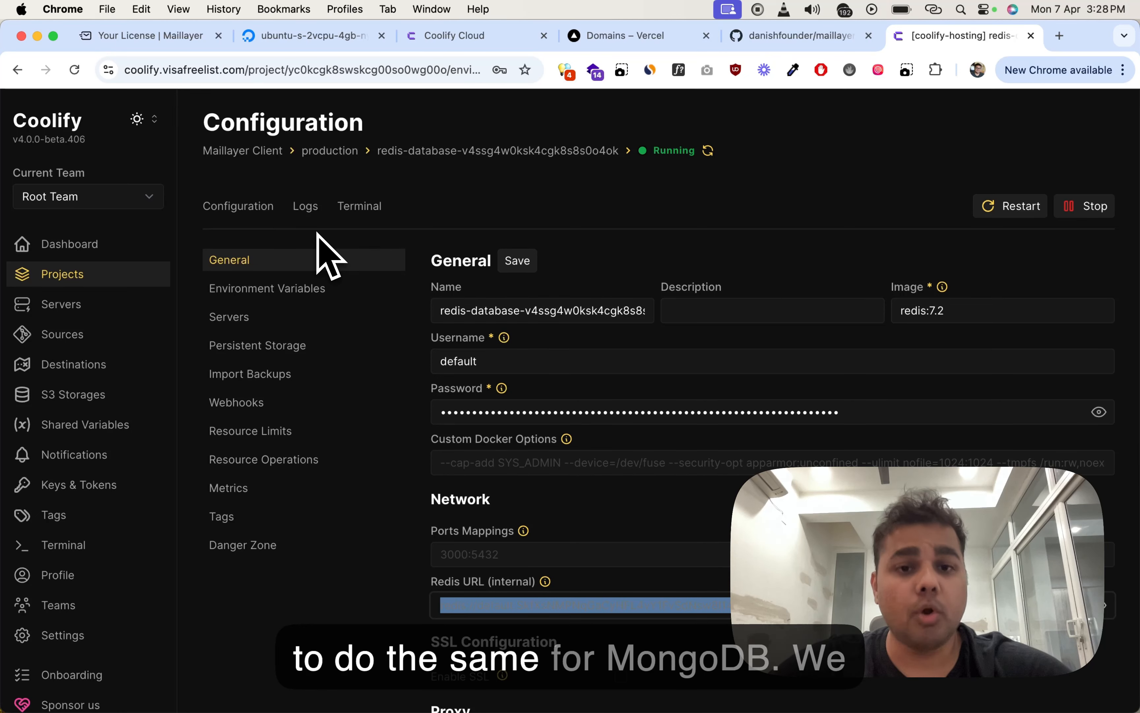
pyautogui.click(231, 208)
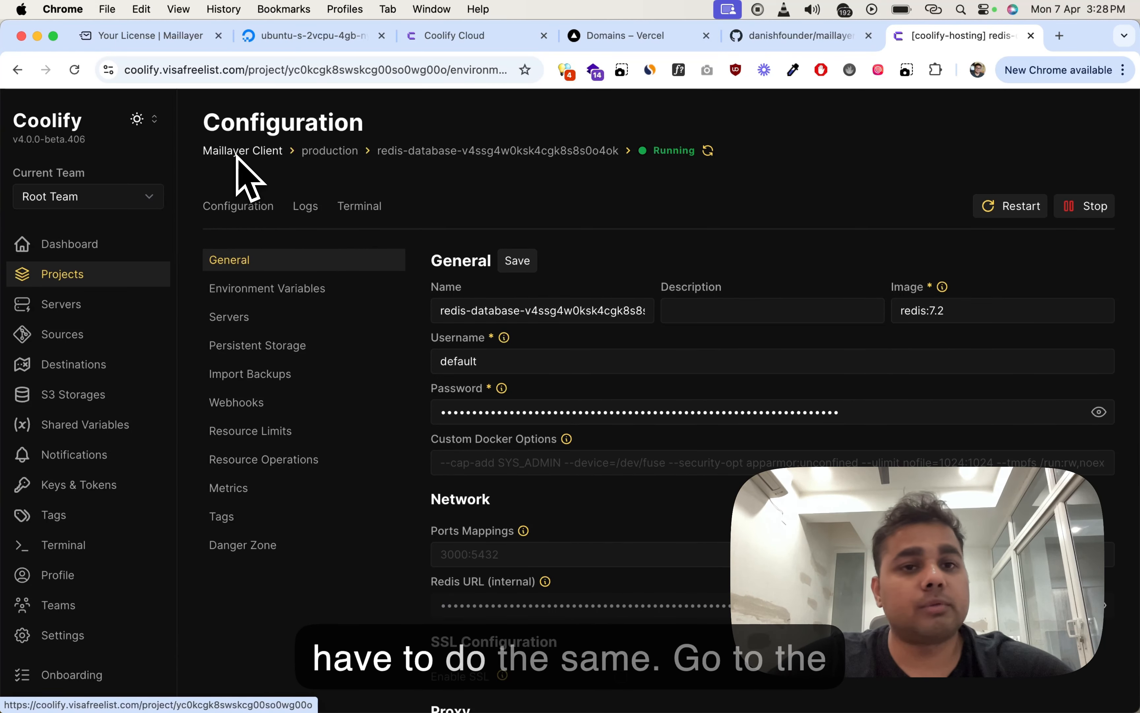
pyautogui.click(91, 277)
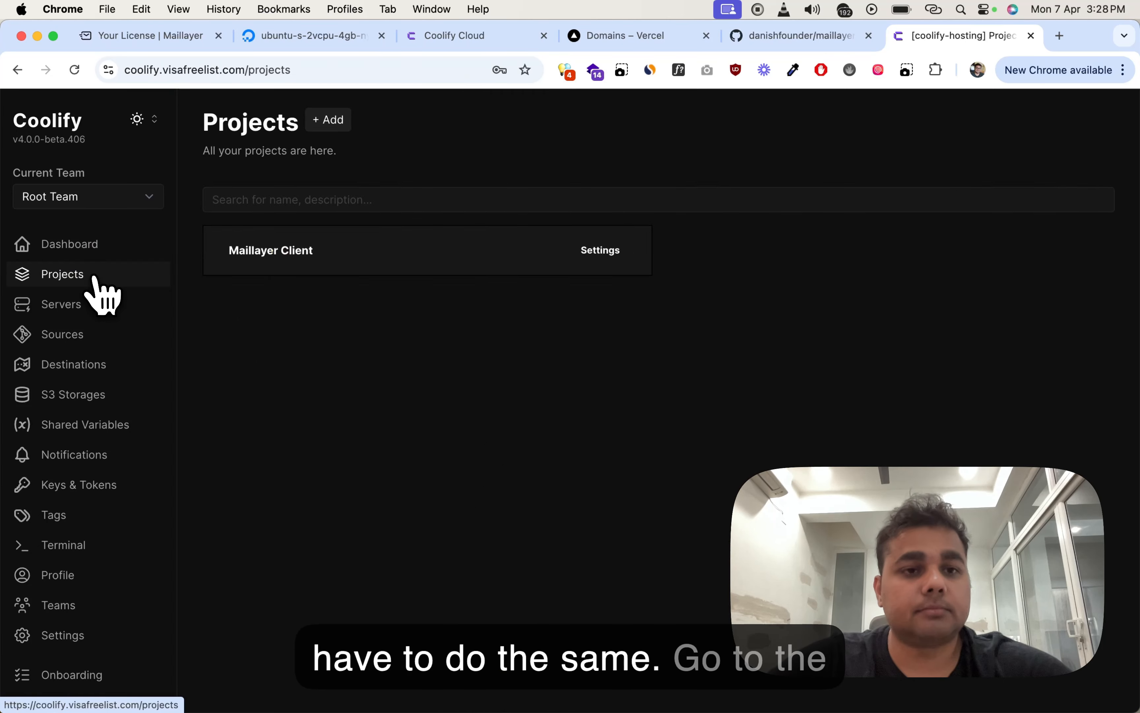
pyautogui.click(314, 266)
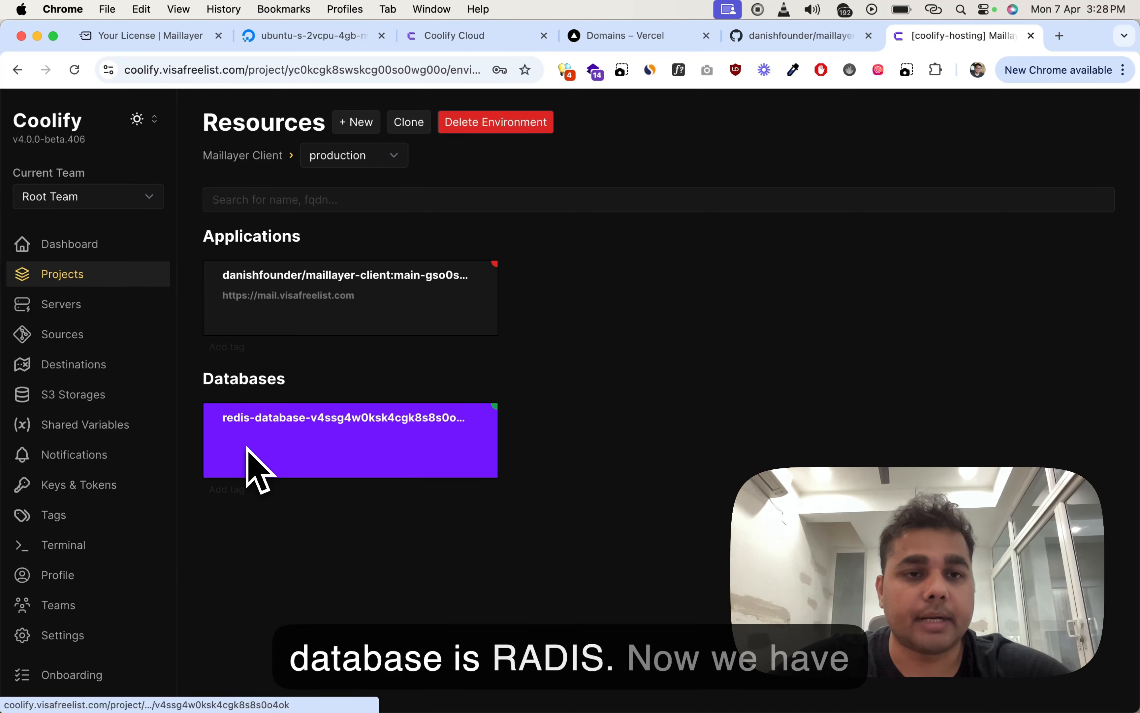
pyautogui.click(356, 125)
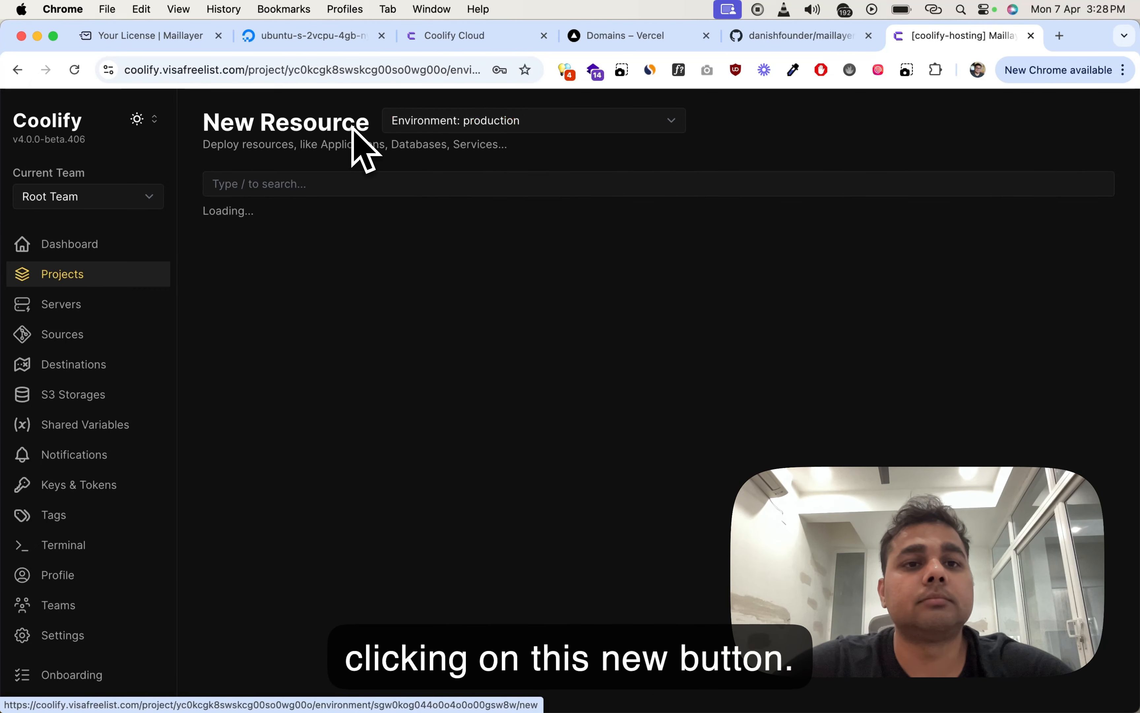
pyautogui.write('mongo')
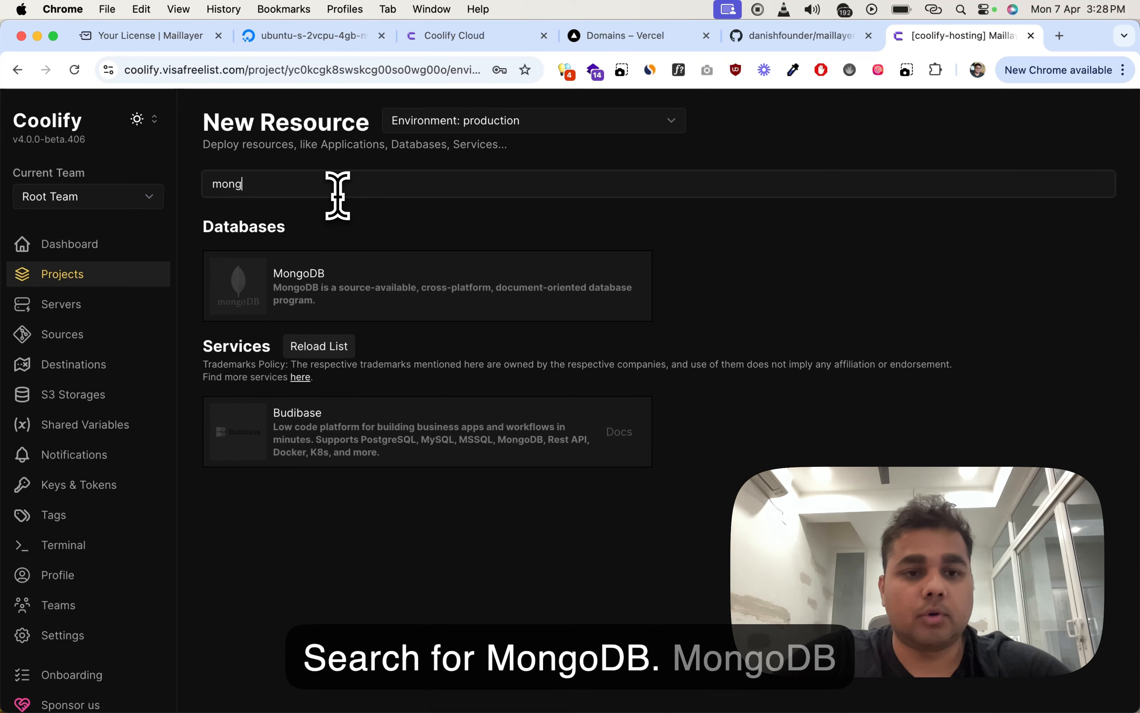
pyautogui.click(338, 281)
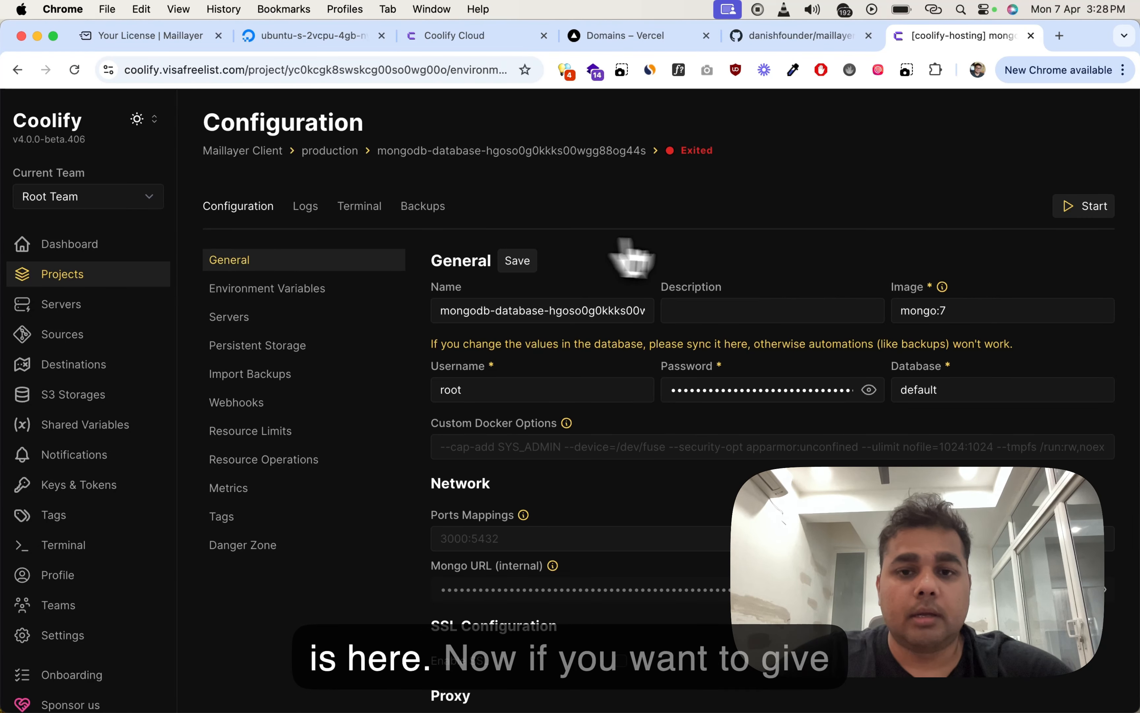
# Start the MongoDB database with its default settings
pyautogui.scroll(-3, 730, 414)
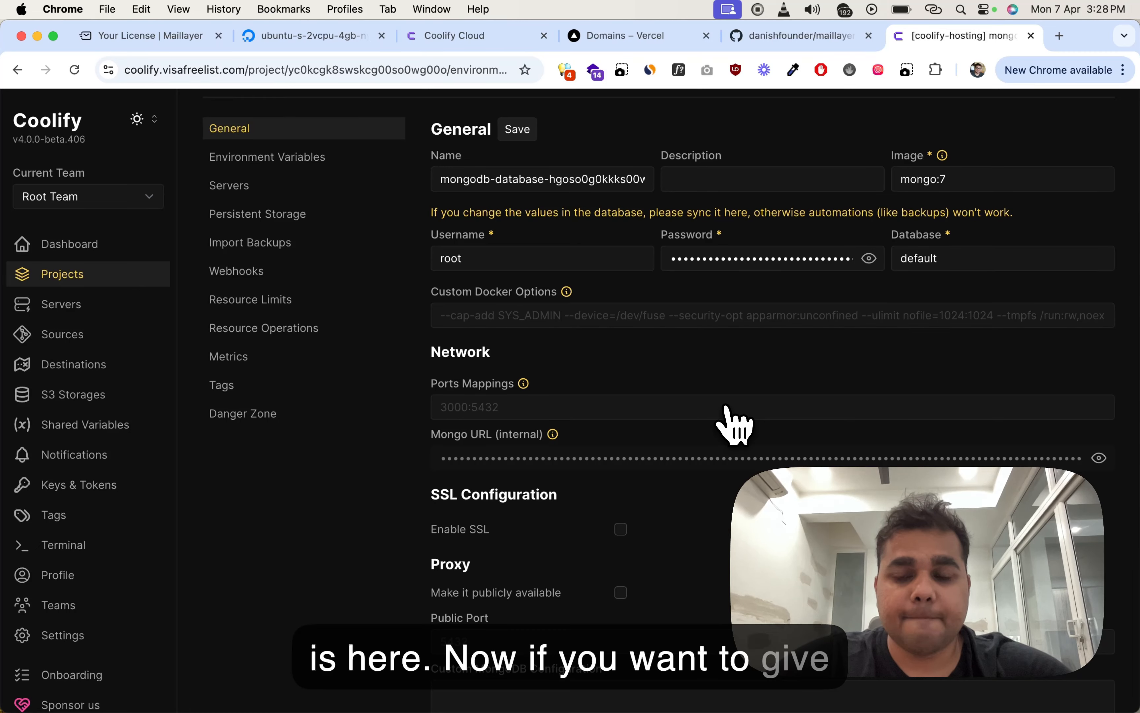
pyautogui.scroll(-1, 733, 420)
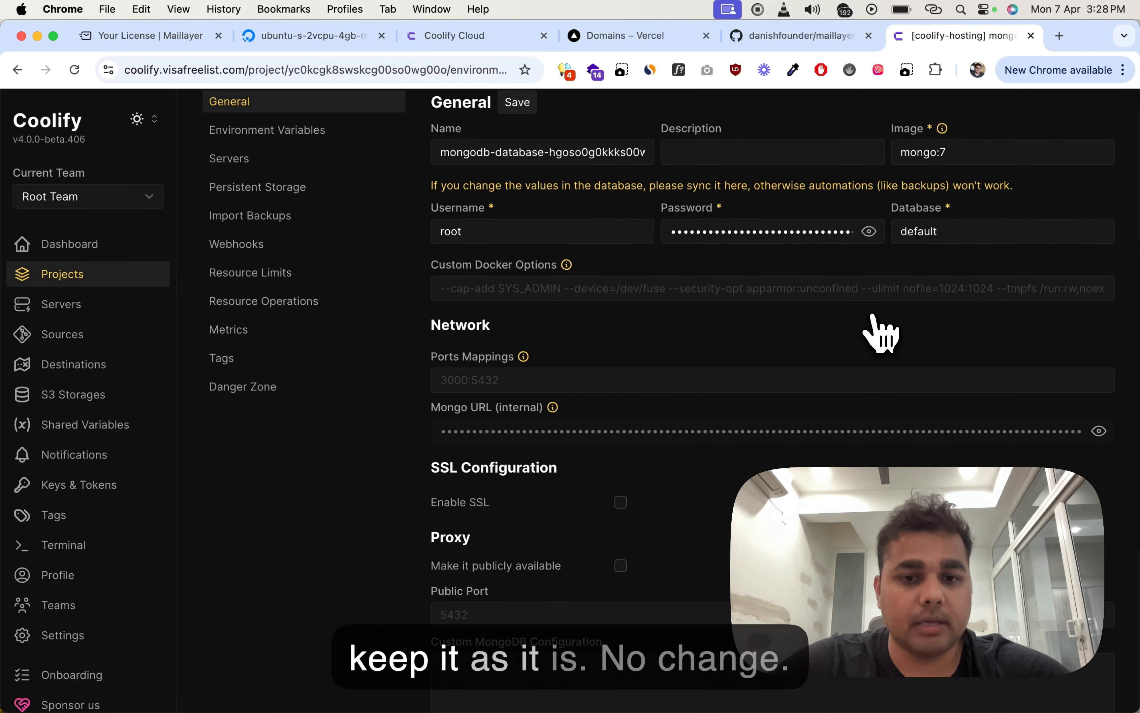
pyautogui.scroll(3, 872, 315)
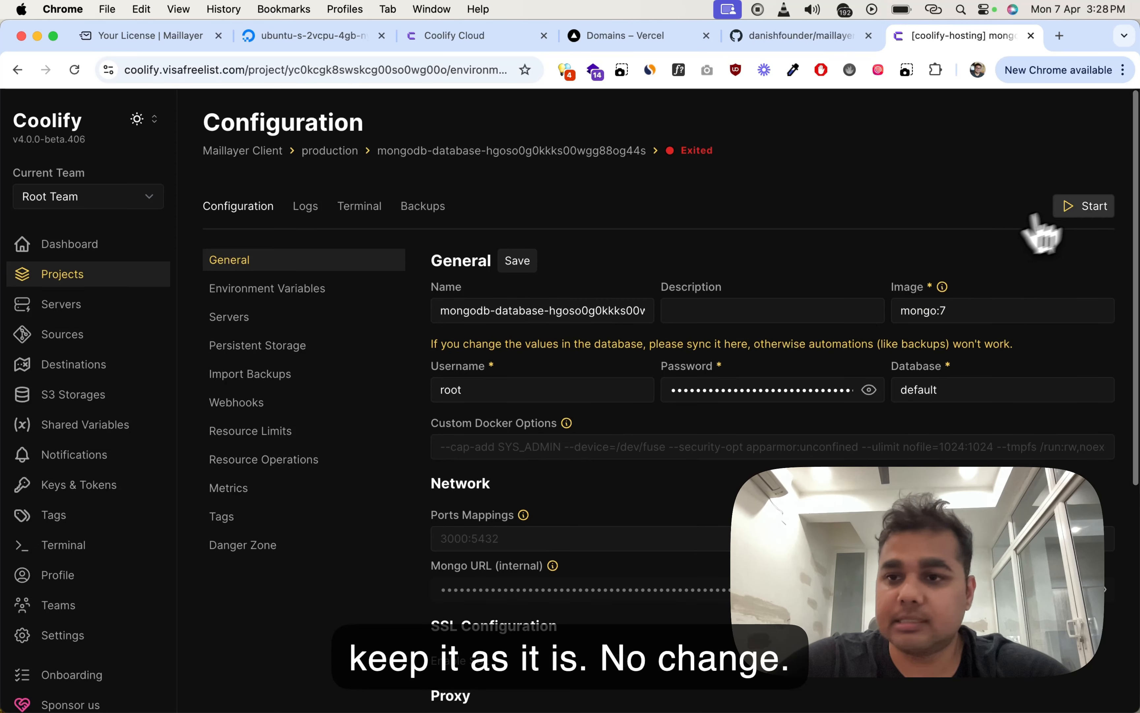
pyautogui.click(1088, 208)
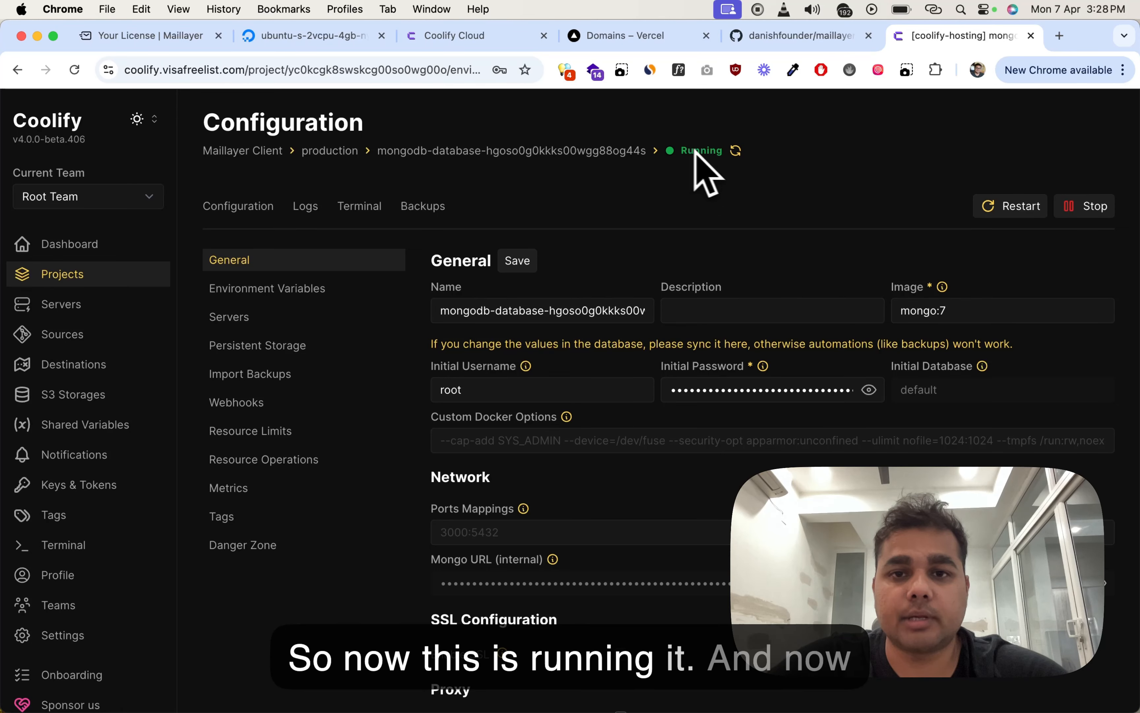
# Reveal the MongoDB database's internal Mongo URL and copy it in full
pyautogui.scroll(-5, 587, 499)
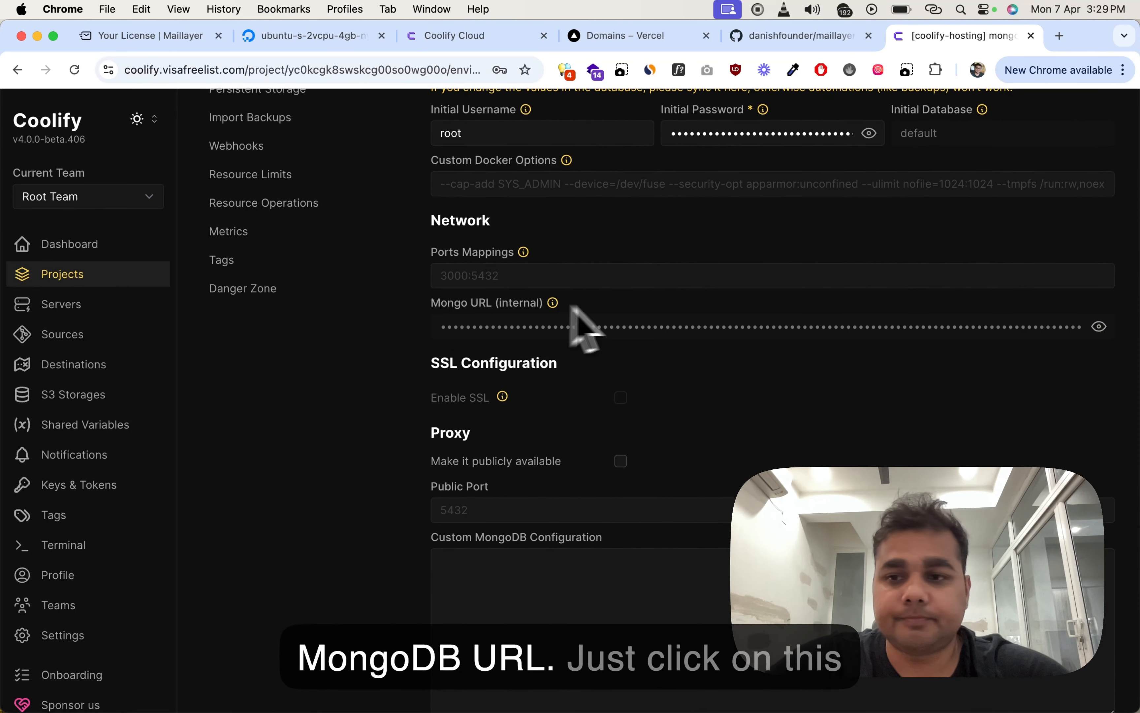
pyautogui.click(1100, 326)
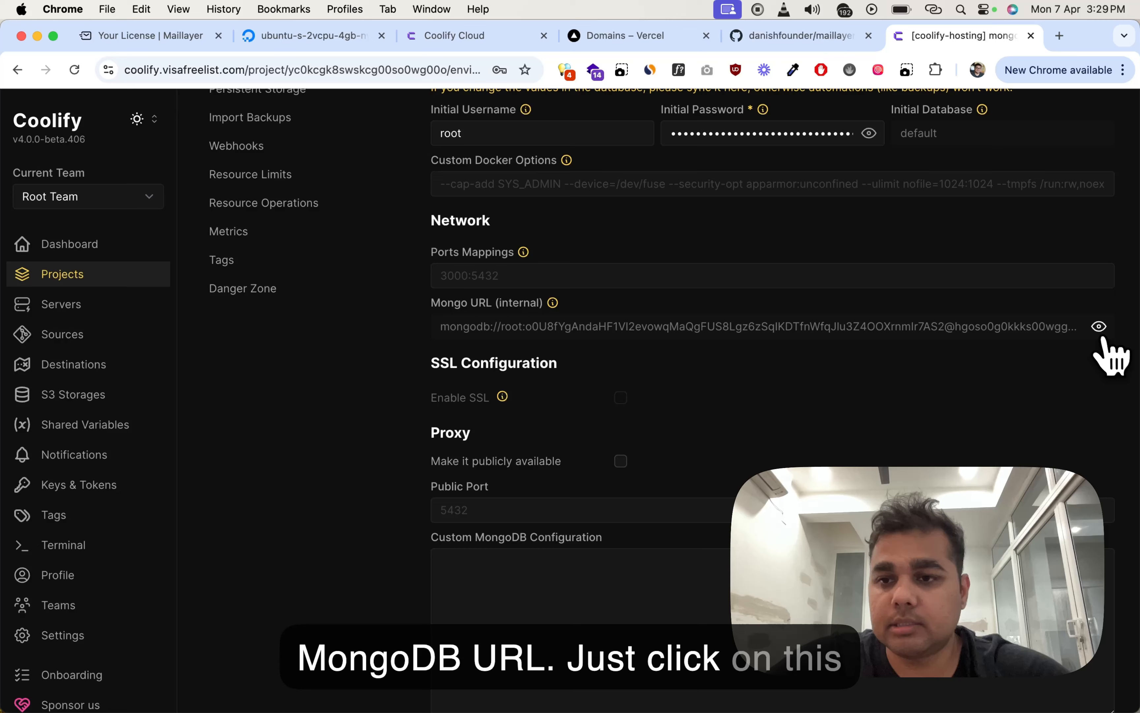
pyautogui.tripleClick(998, 327)
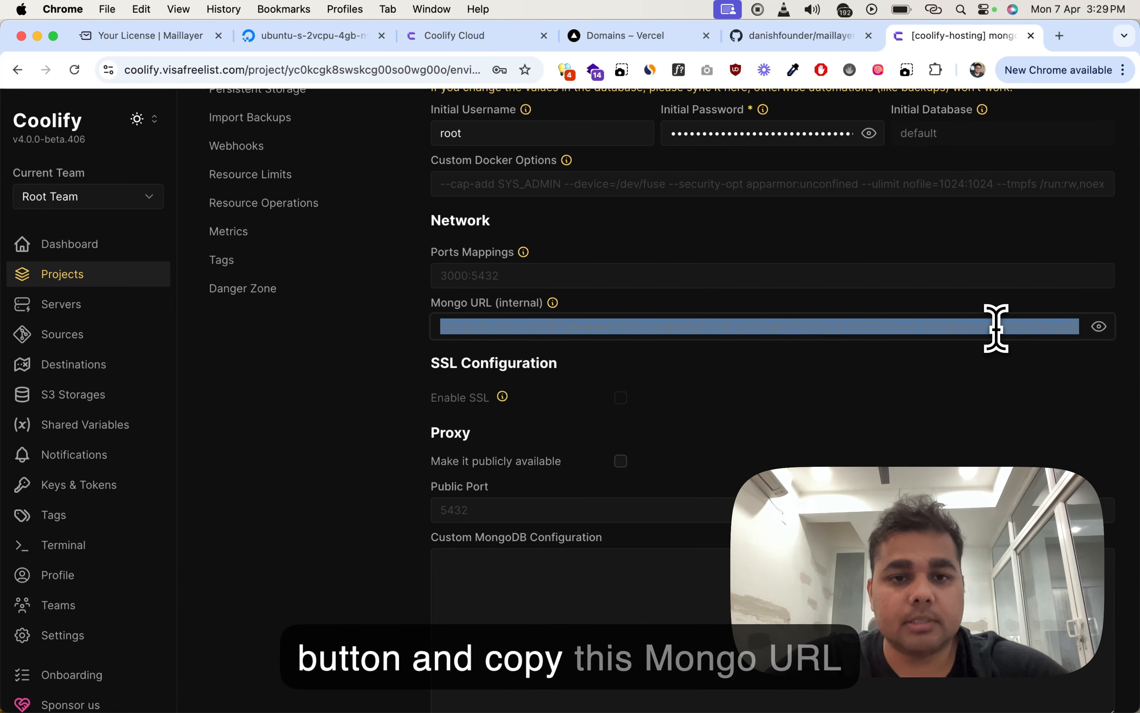
# Switch to Visual Studio Code and paste the password-bearing MongoDB connection URL under the heading "Mongo URL", below the Redis entry
pyautogui.press('super+Tab')
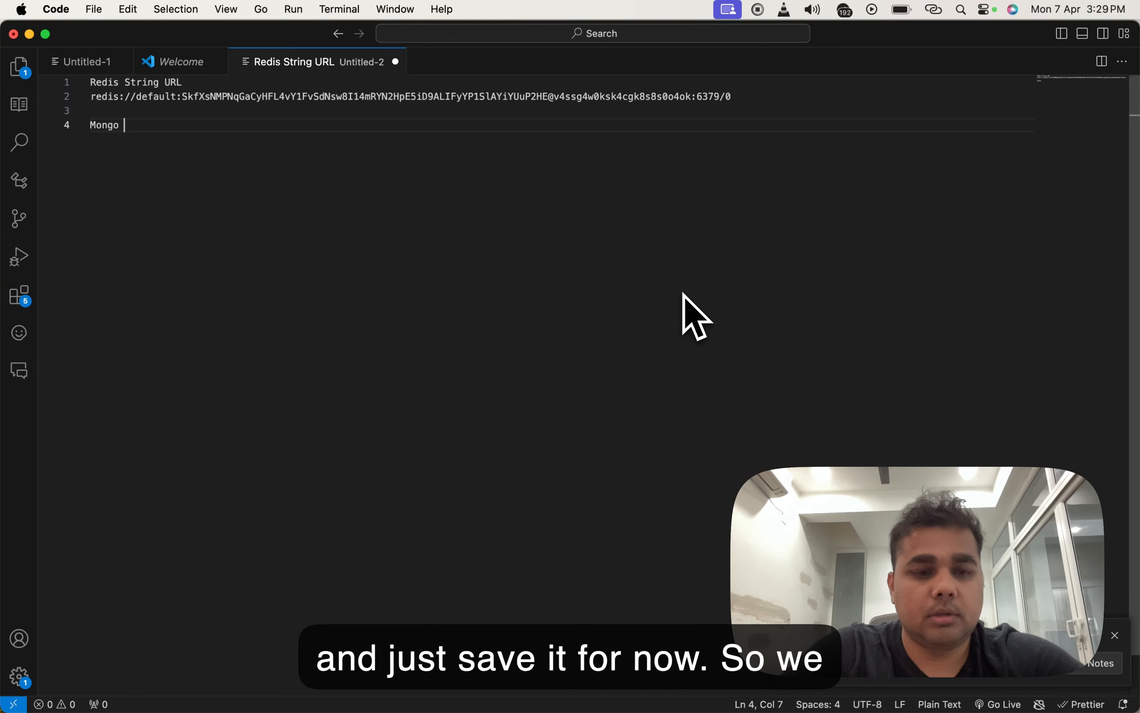
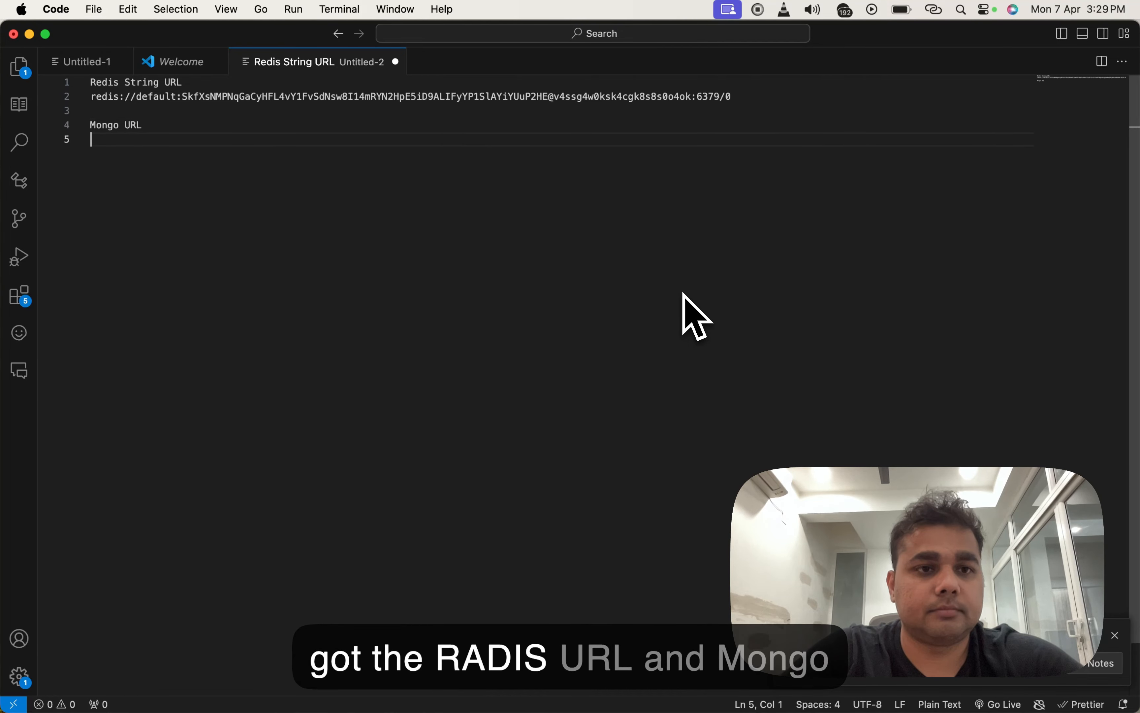
pyautogui.press('Return')
pyautogui.press('Return')
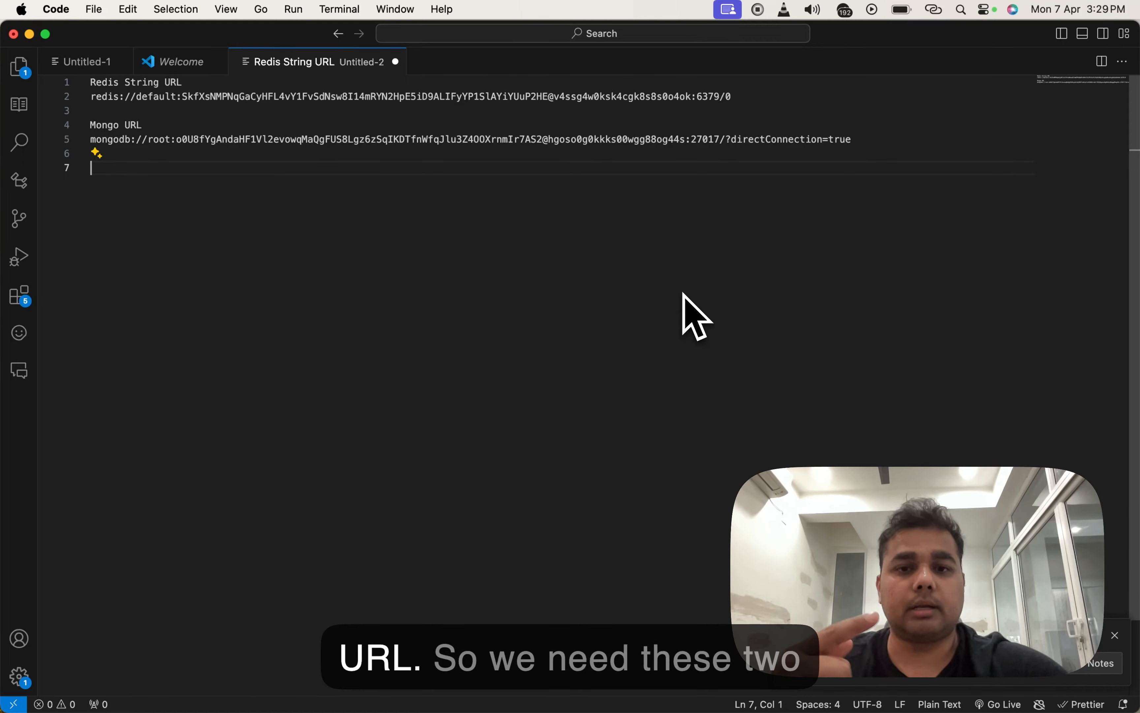
# Return to Coolify in Chrome and open the environment variables of the maillayer-client application in the Maillayer Client project
pyautogui.press('super+Tab')
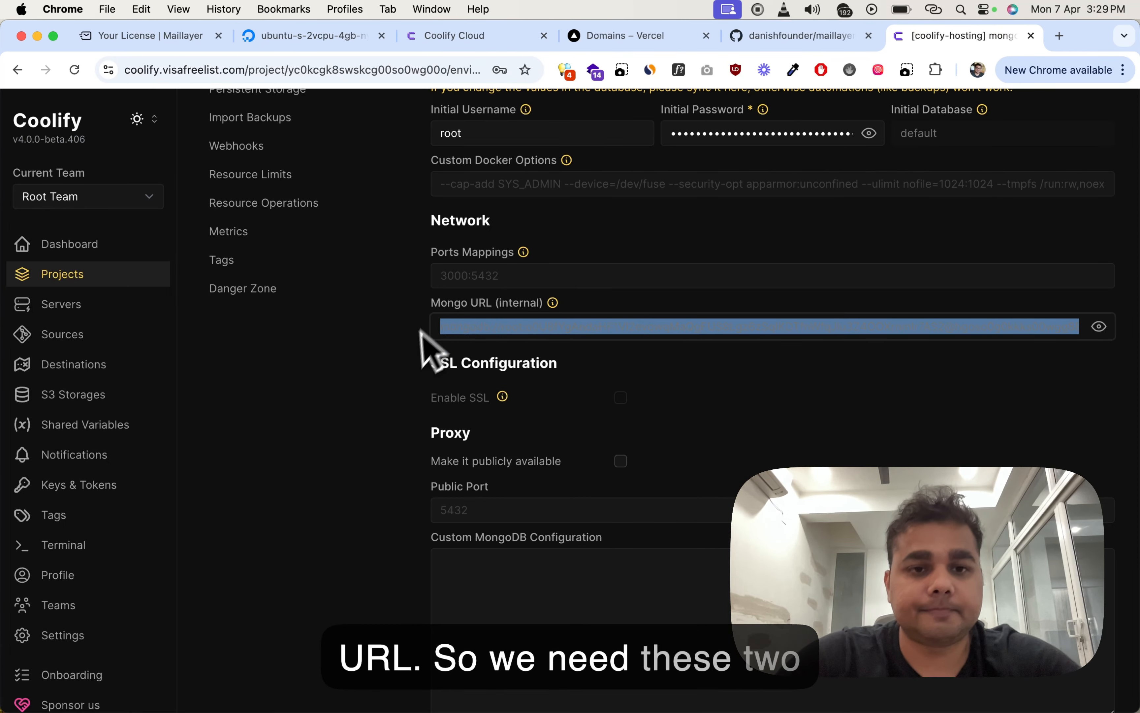
pyautogui.click(407, 377)
pyautogui.scroll(5, 407, 376)
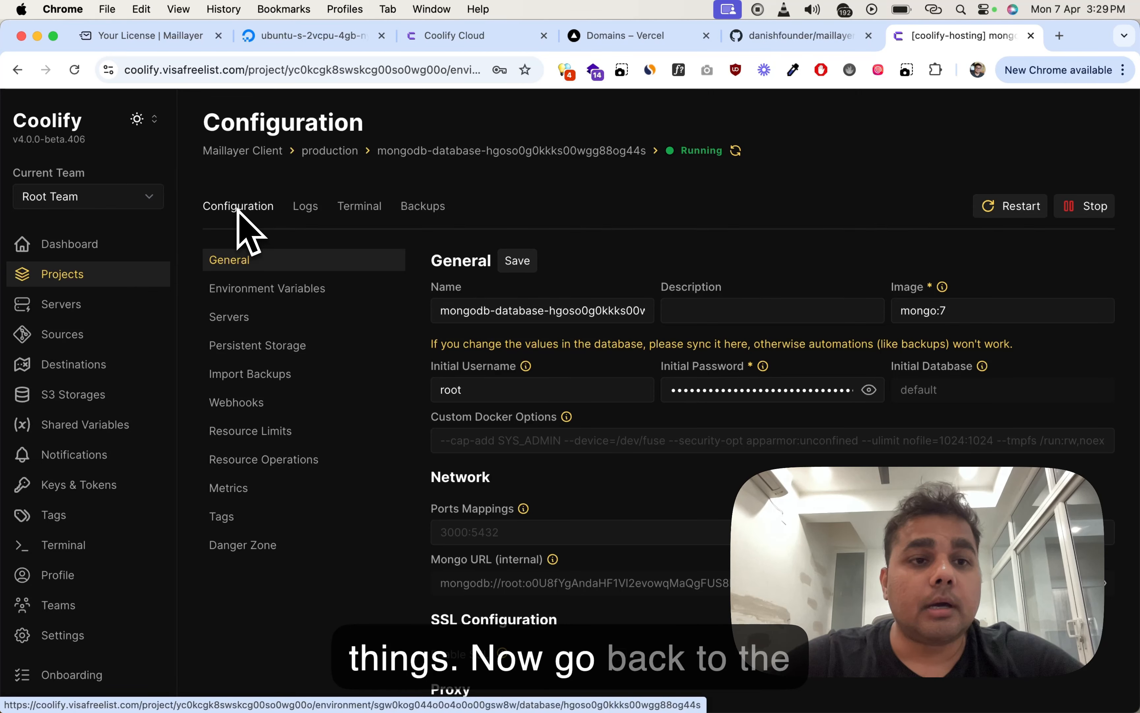
pyautogui.click(86, 281)
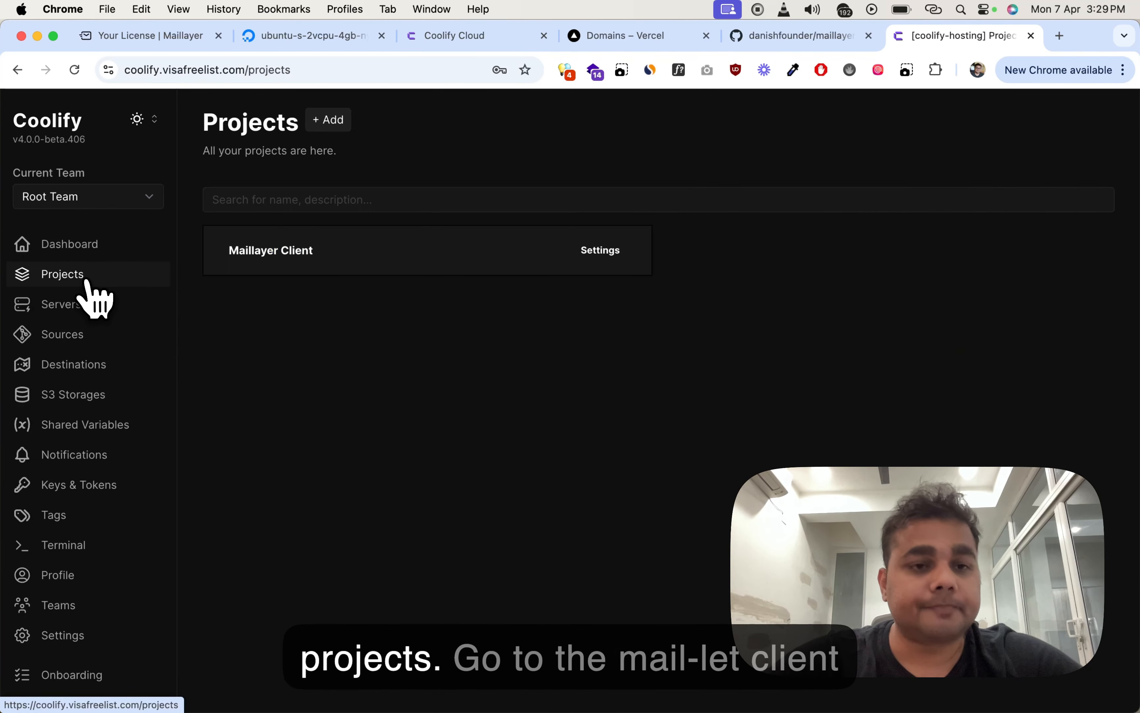
pyautogui.click(312, 258)
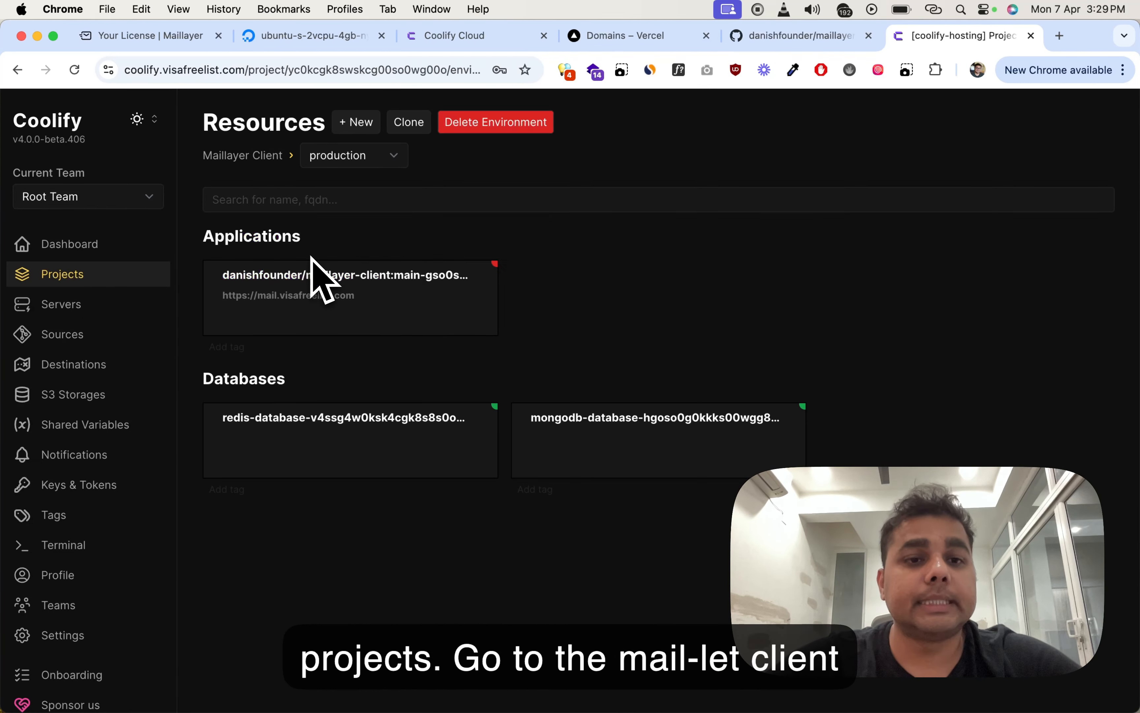
pyautogui.click(315, 306)
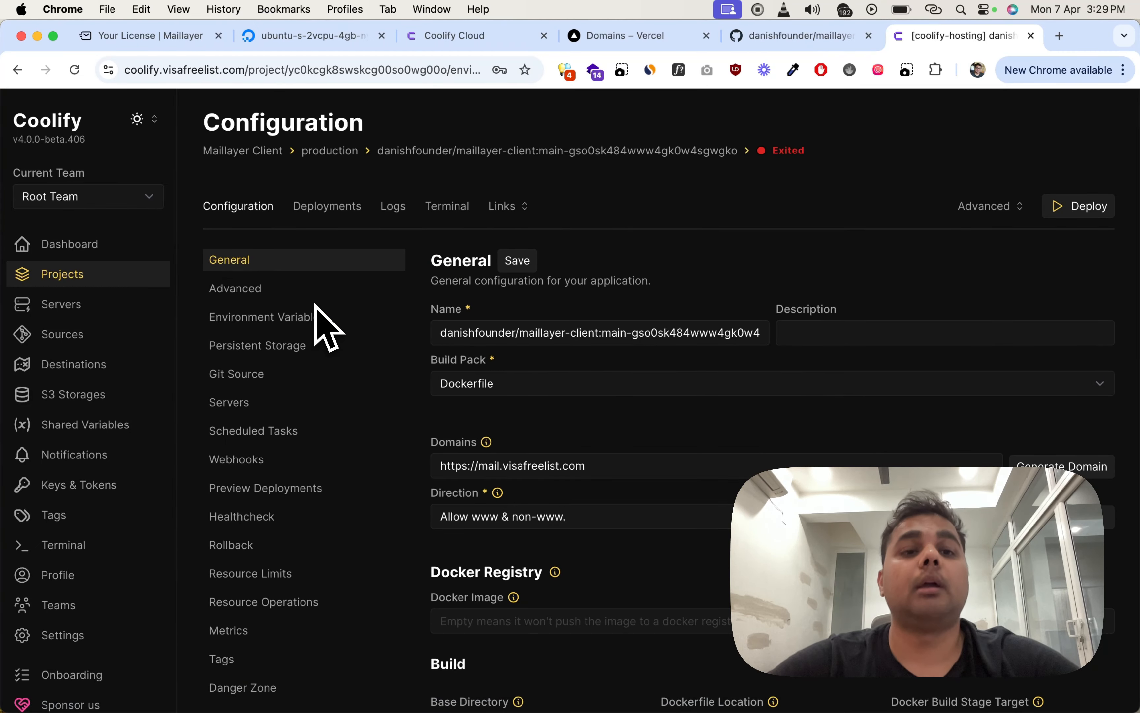
pyautogui.click(350, 325)
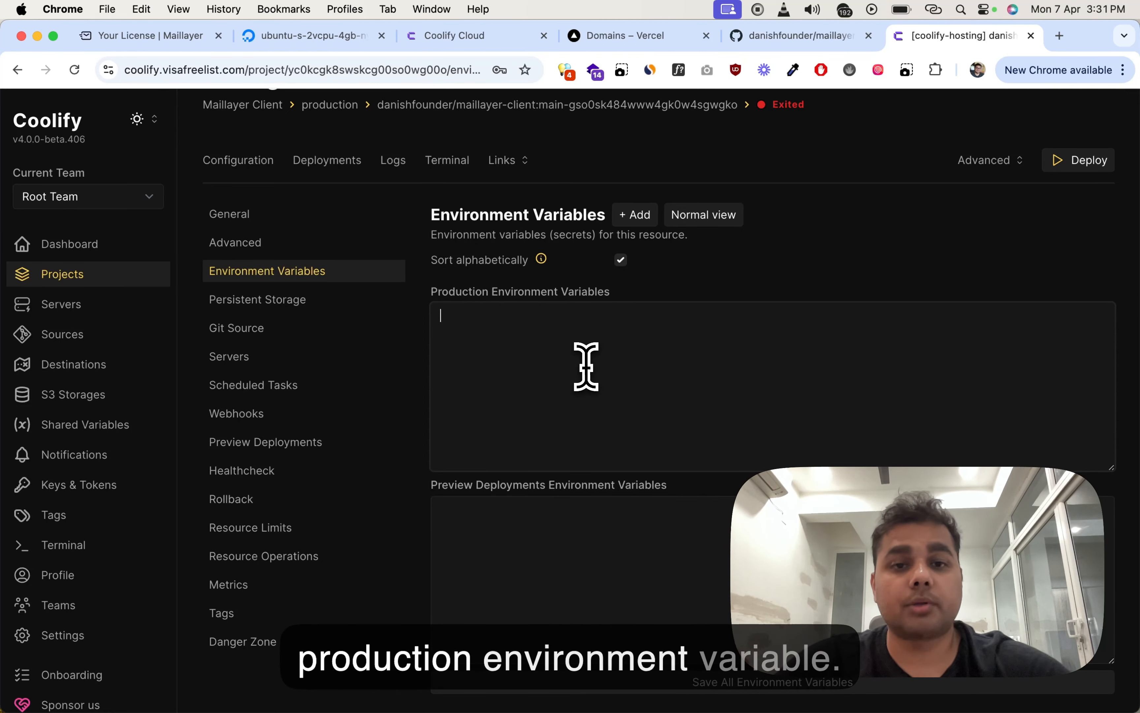
# Switch to Visual Studio Code and examine the NODE_ENV and BASE_URL entries of the environment variable template
pyautogui.press('super+Tab')
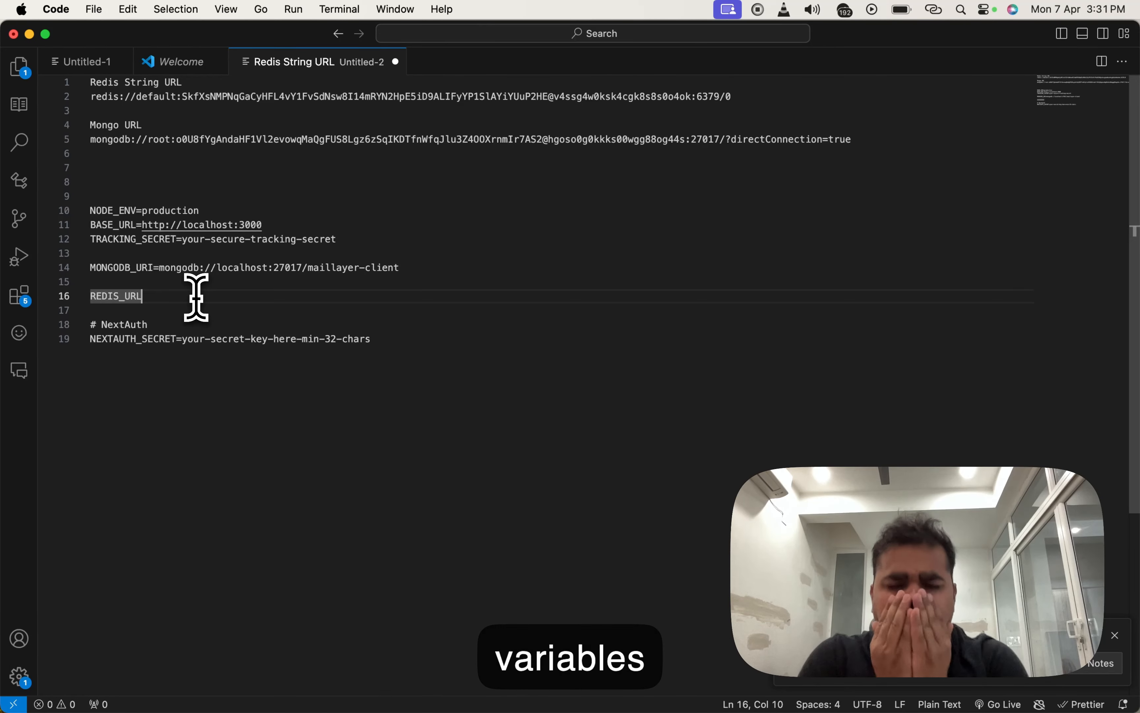
pyautogui.click(224, 311)
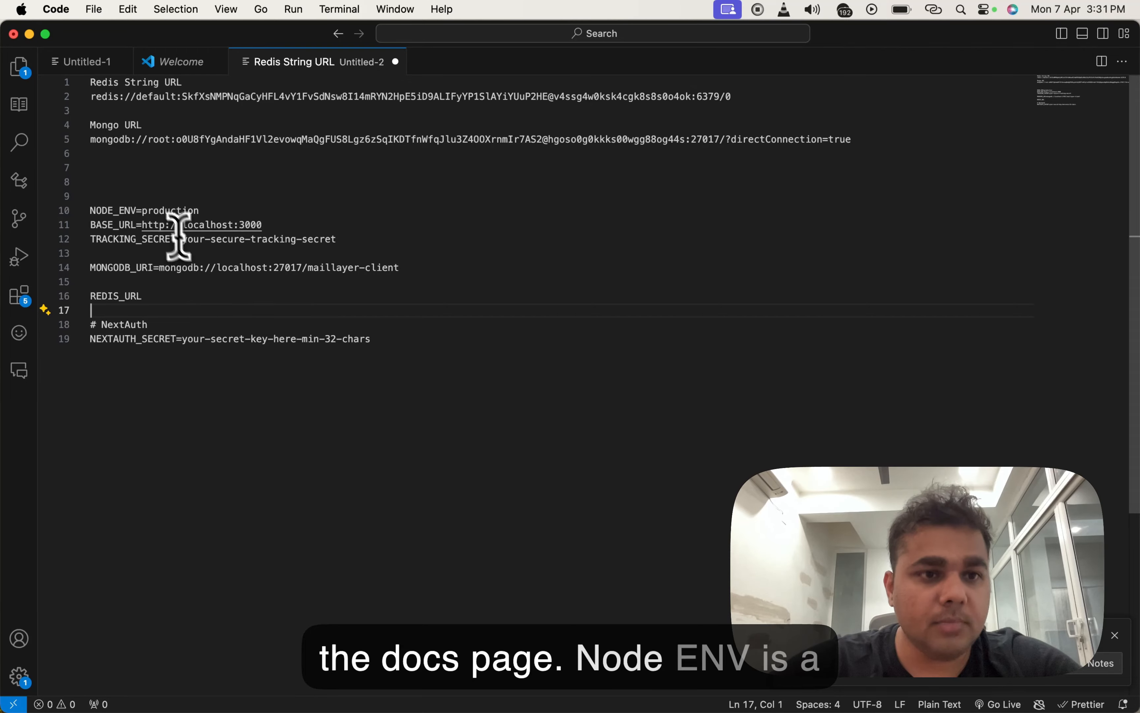
pyautogui.doubleClick(119, 209)
pyautogui.click(168, 209)
pyautogui.doubleClick(168, 209)
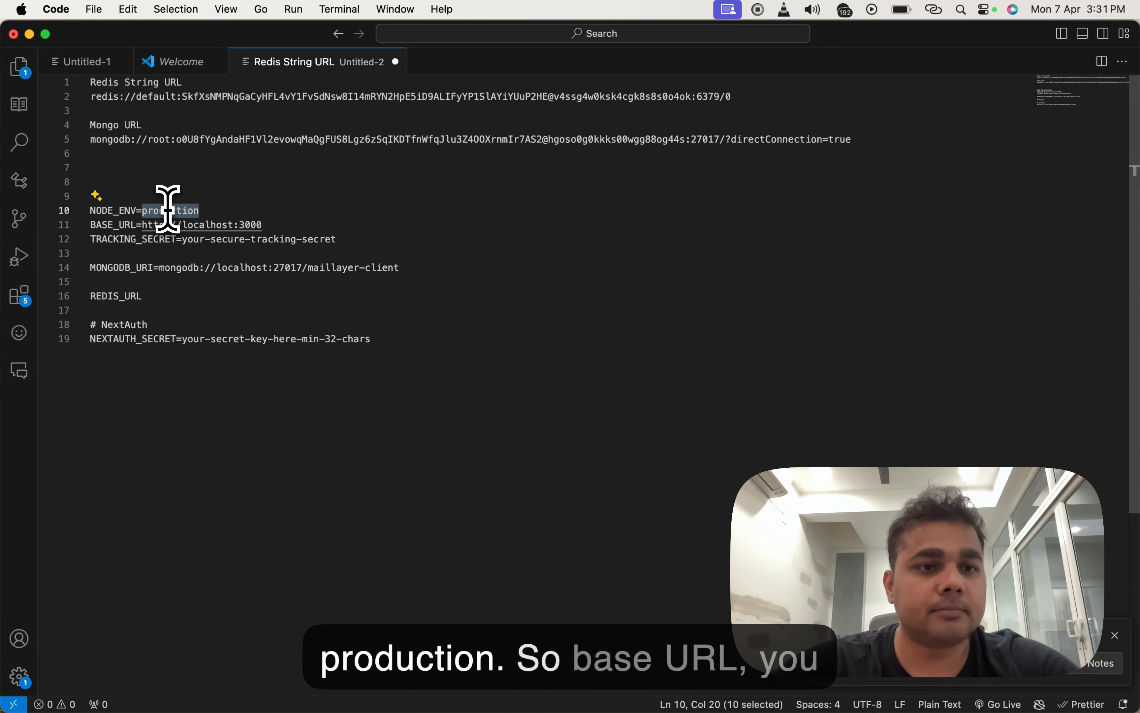
pyautogui.click(160, 264)
pyautogui.doubleClick(119, 225)
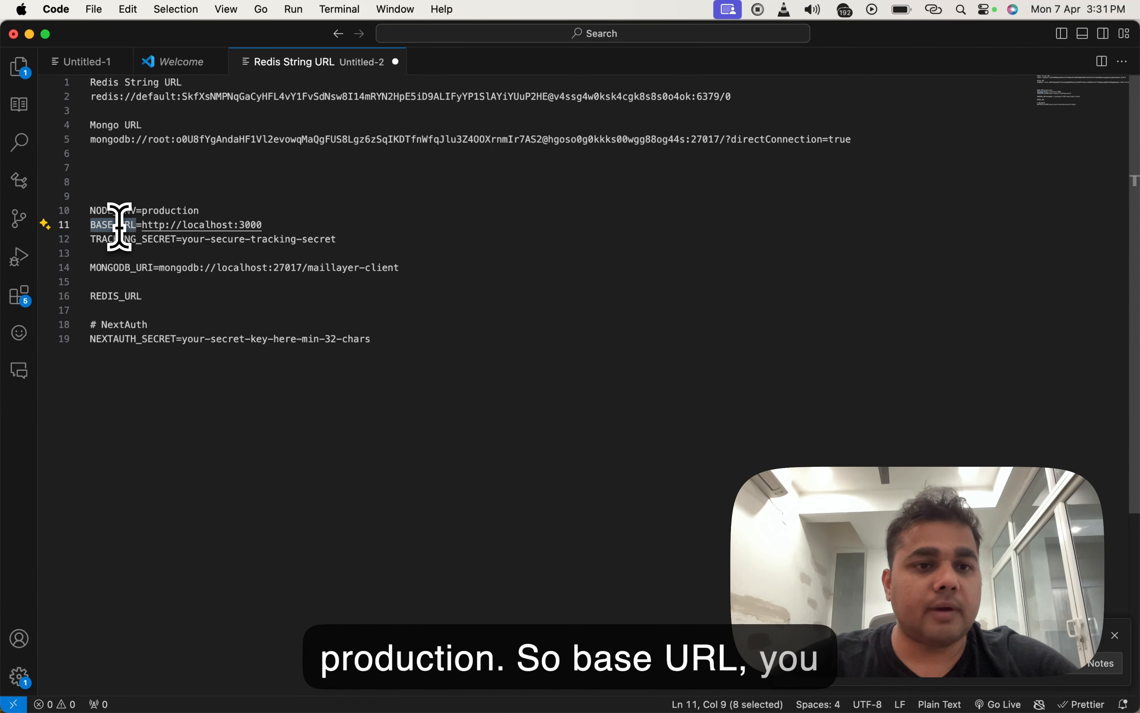
pyautogui.press('super+Tab')
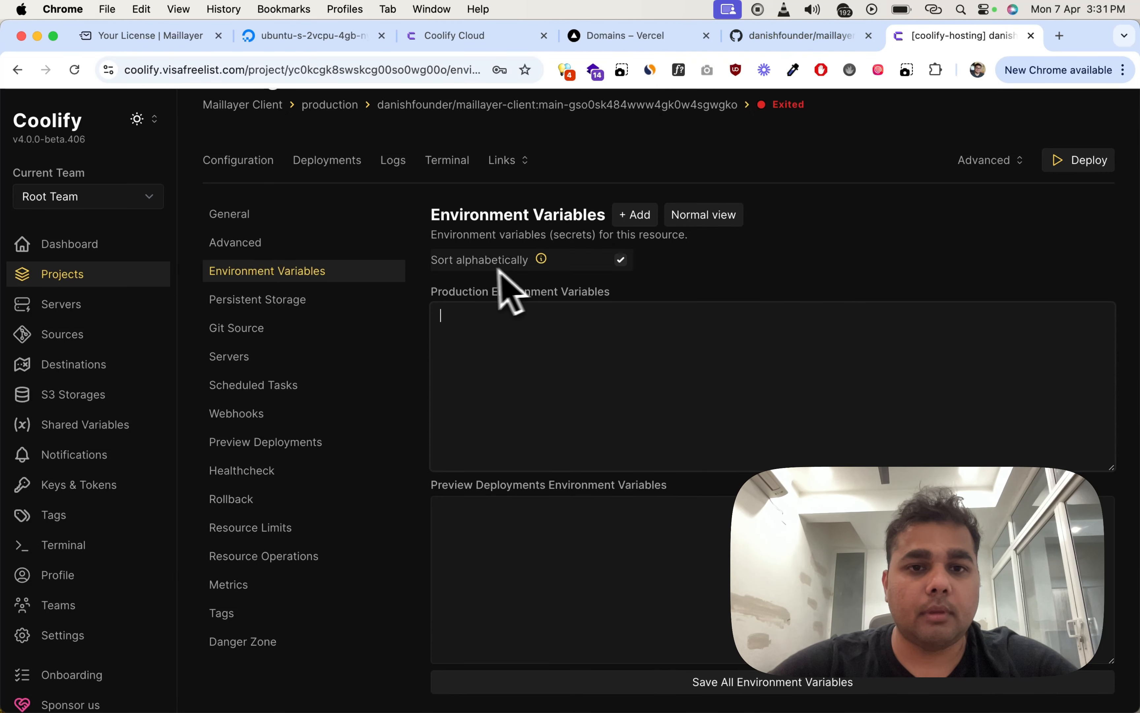
pyautogui.scroll(2, 407, 290)
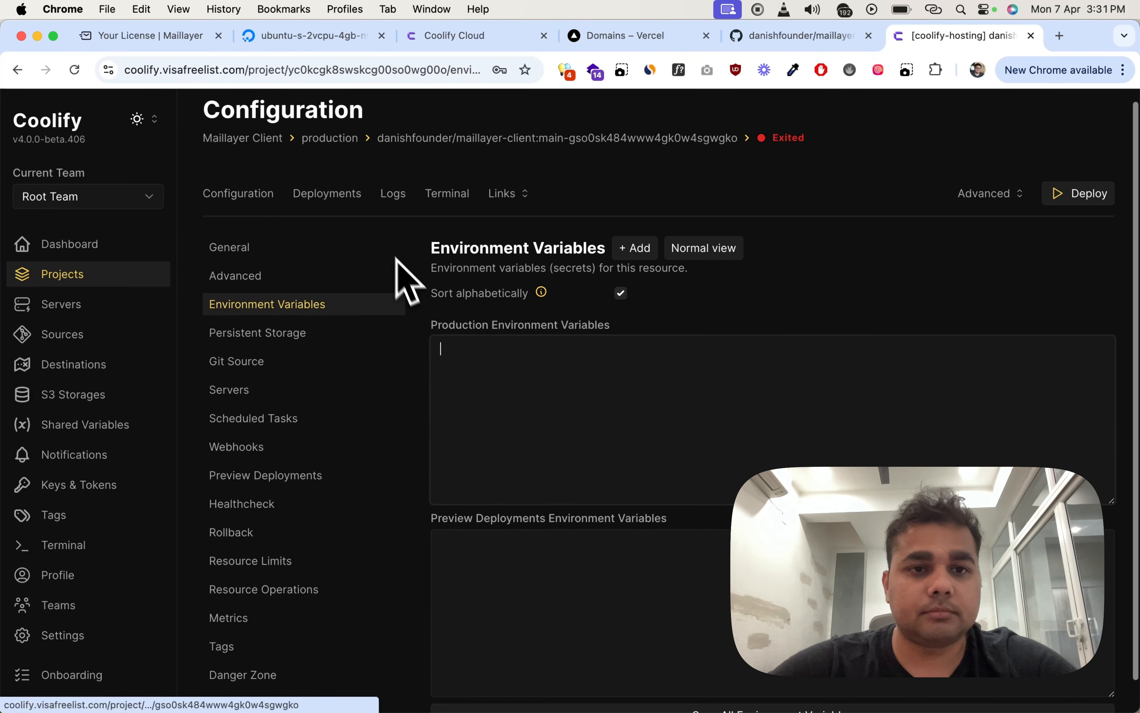
pyautogui.click(346, 208)
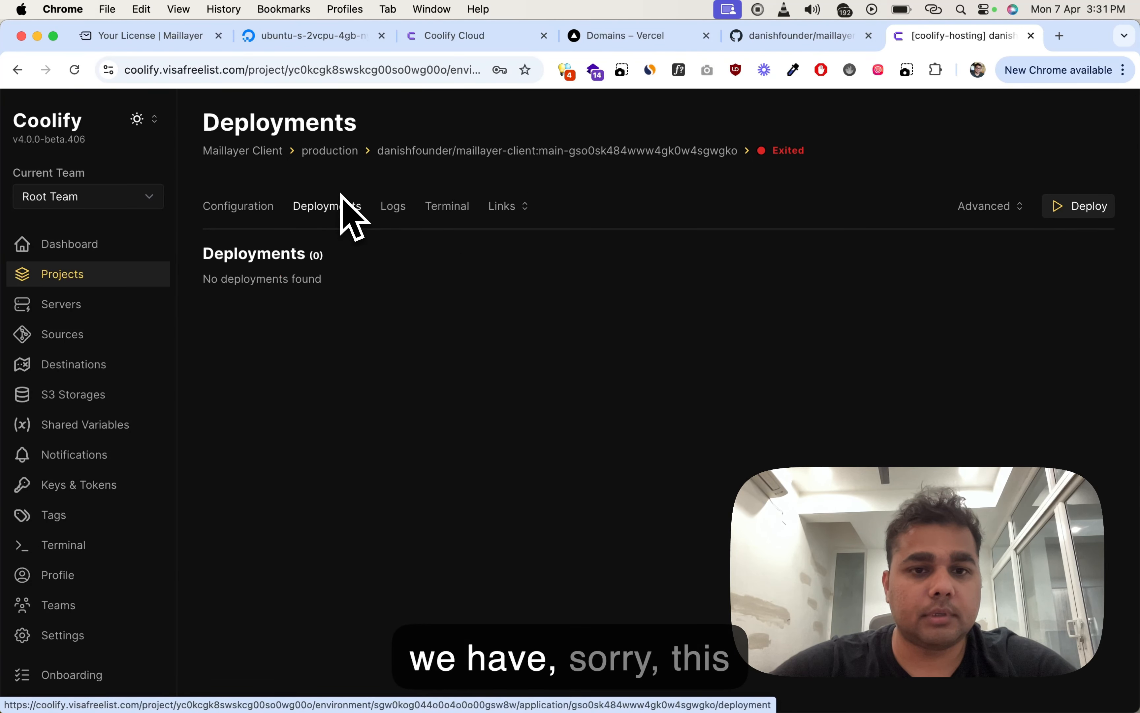
pyautogui.click(255, 215)
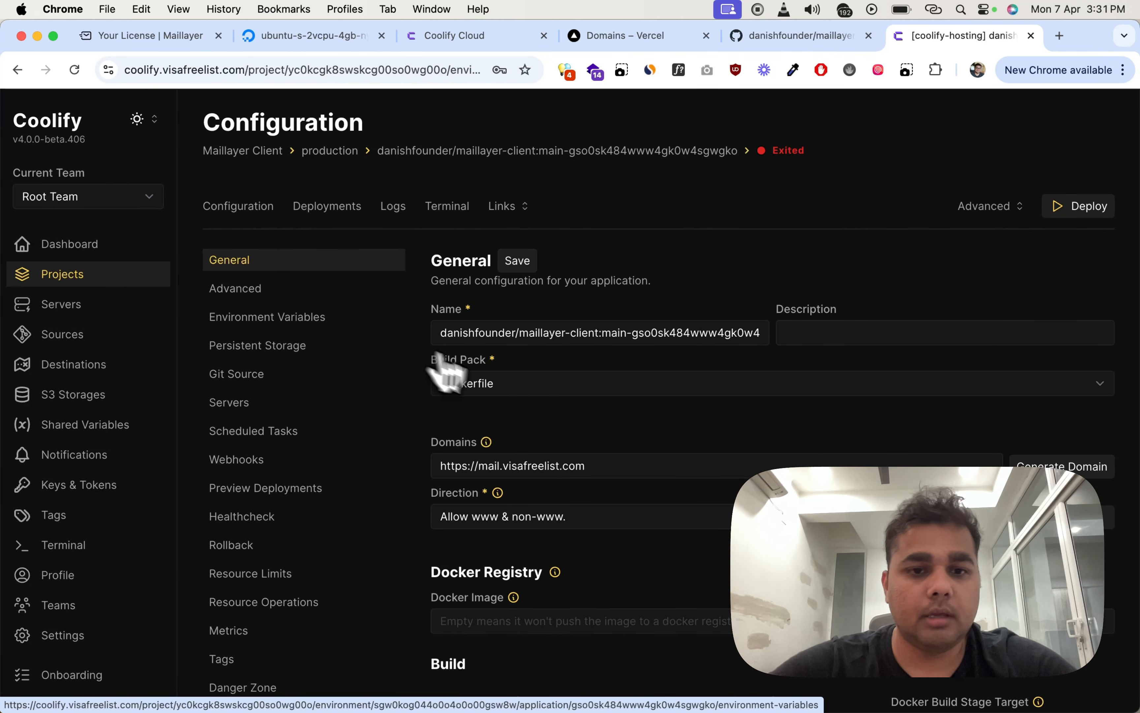
pyautogui.tripleClick(548, 465)
pyautogui.press('super+c')
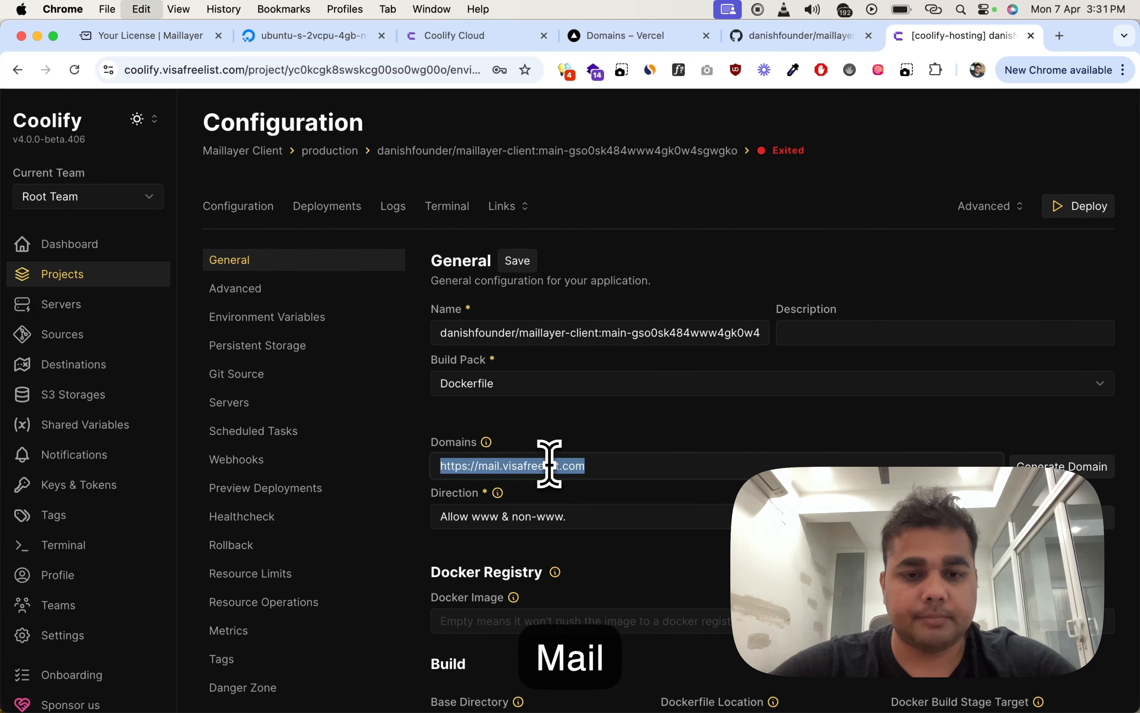
pyautogui.scroll(-1, 574, 420)
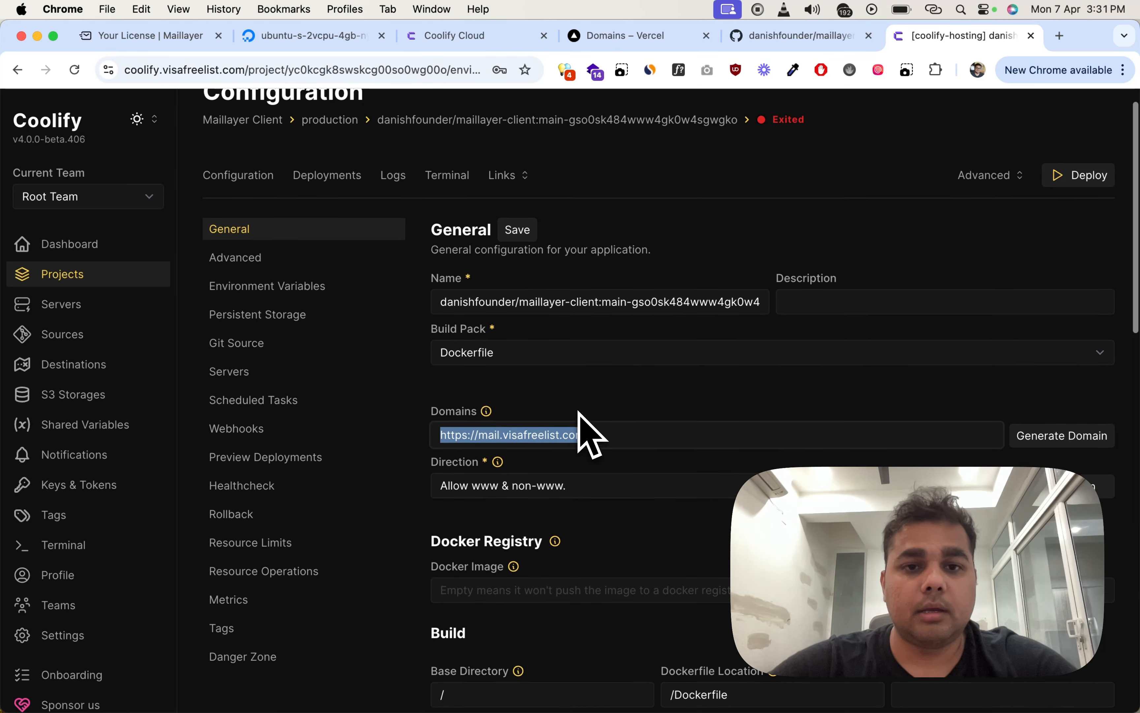
pyautogui.press('super+Tab')
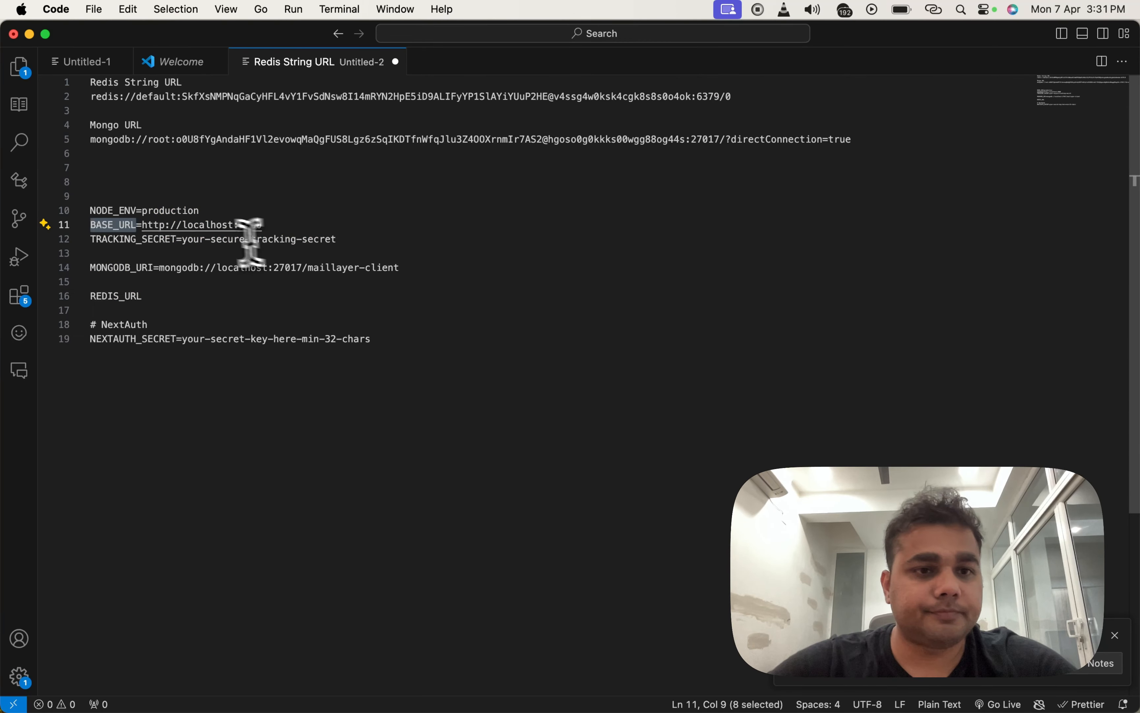
pyautogui.moveTo(142, 226); pyautogui.dragTo(193, 225)
pyautogui.click(317, 228)
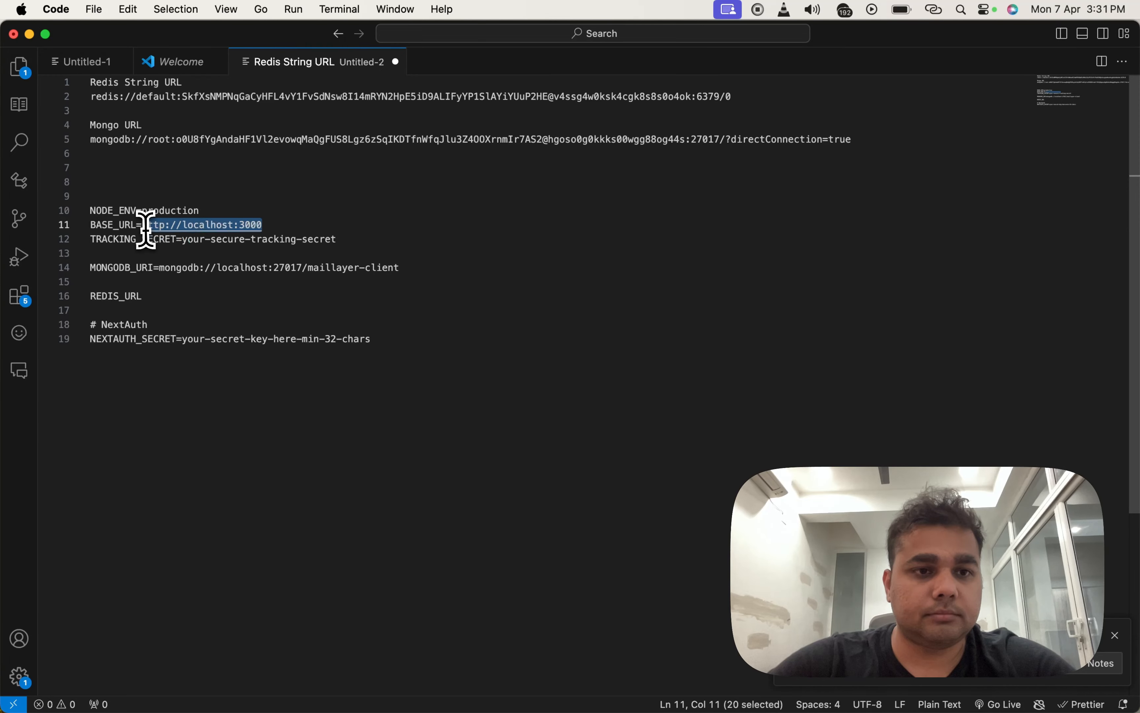
pyautogui.press('super+v')
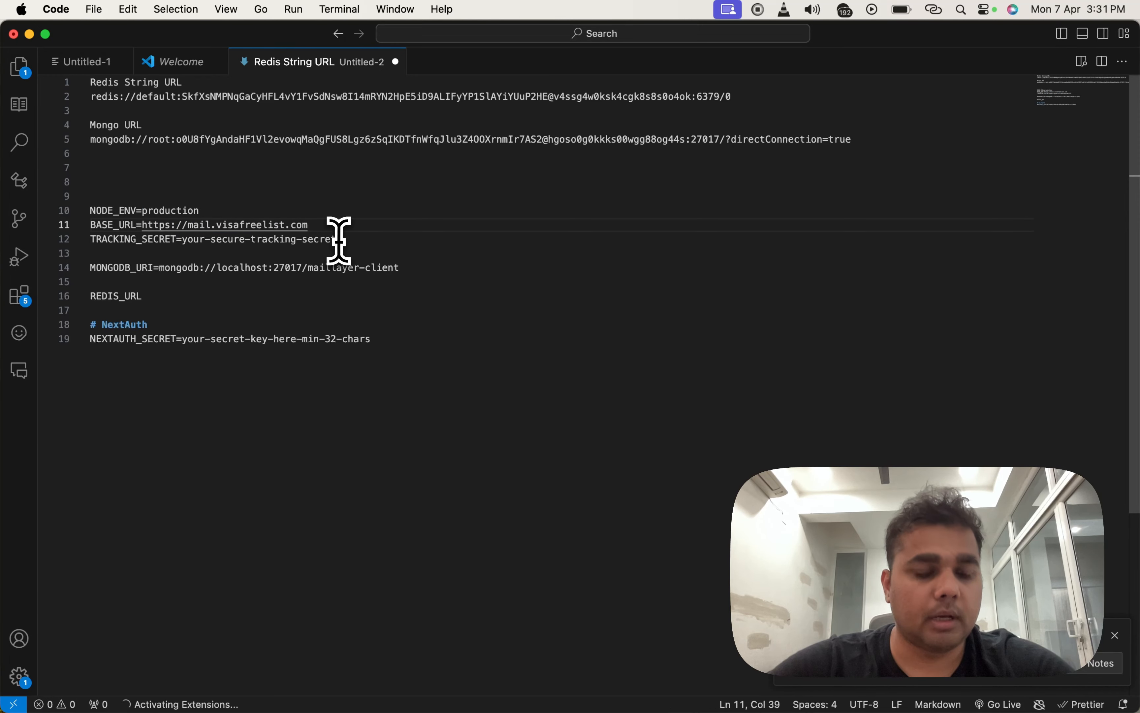
pyautogui.doubleClick(114, 225)
pyautogui.click(203, 253)
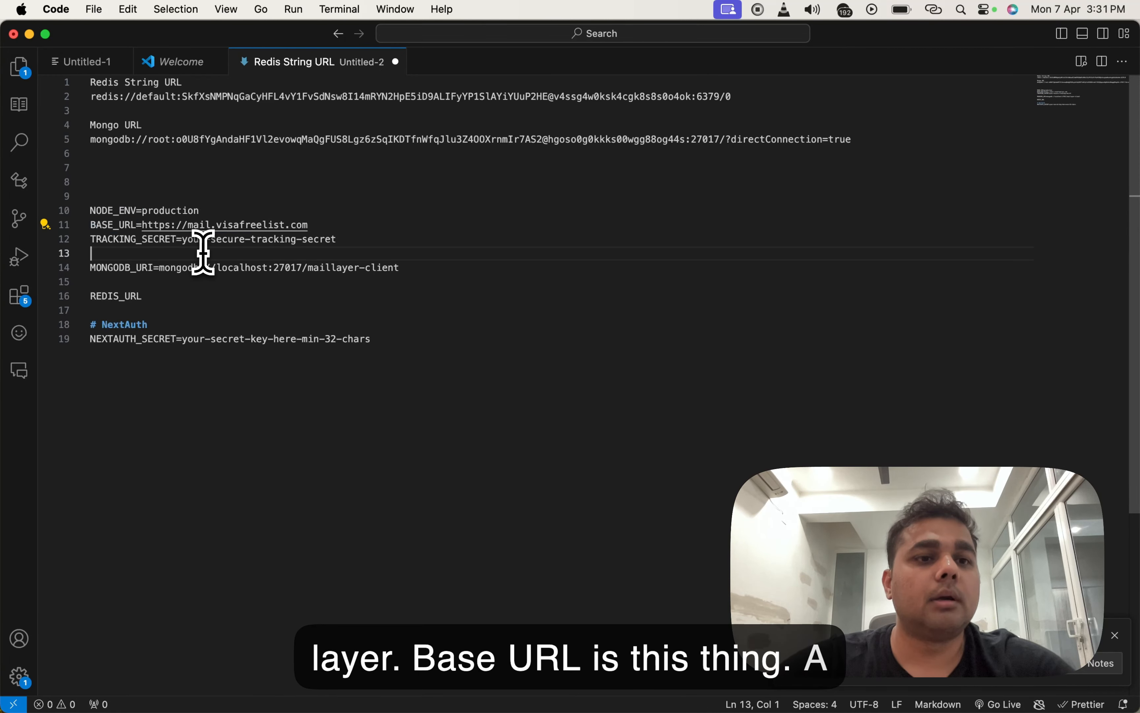
pyautogui.doubleClick(124, 238)
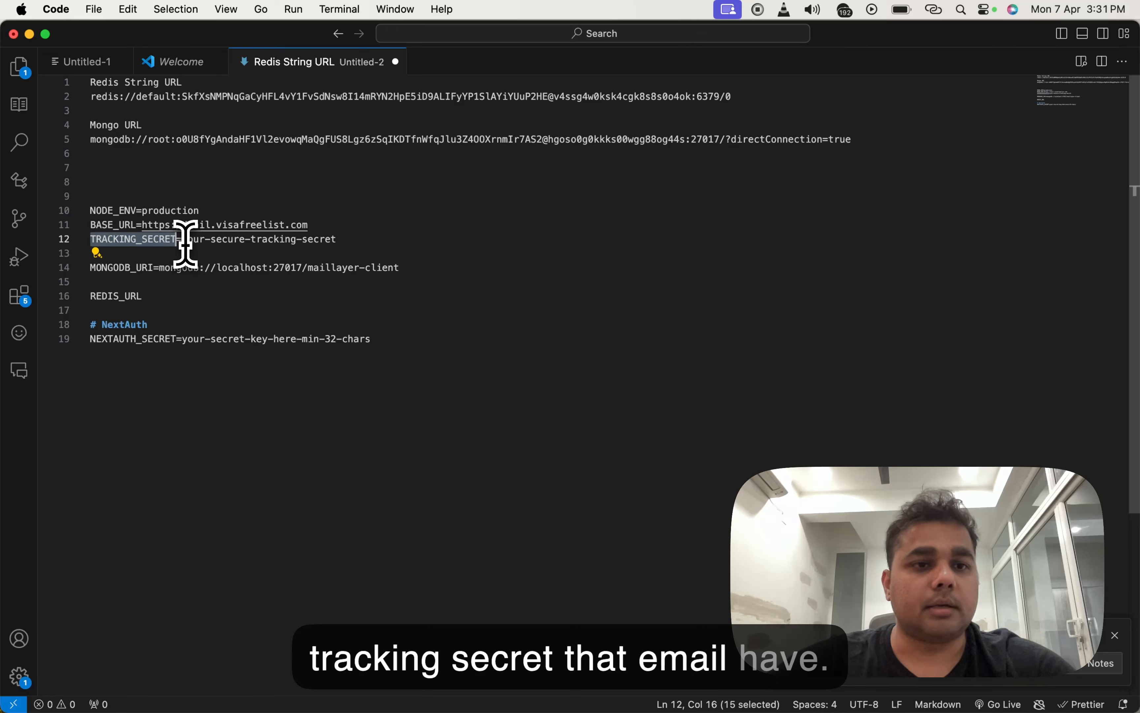
pyautogui.moveTo(182, 242); pyautogui.dragTo(334, 239)
pyautogui.click(377, 238)
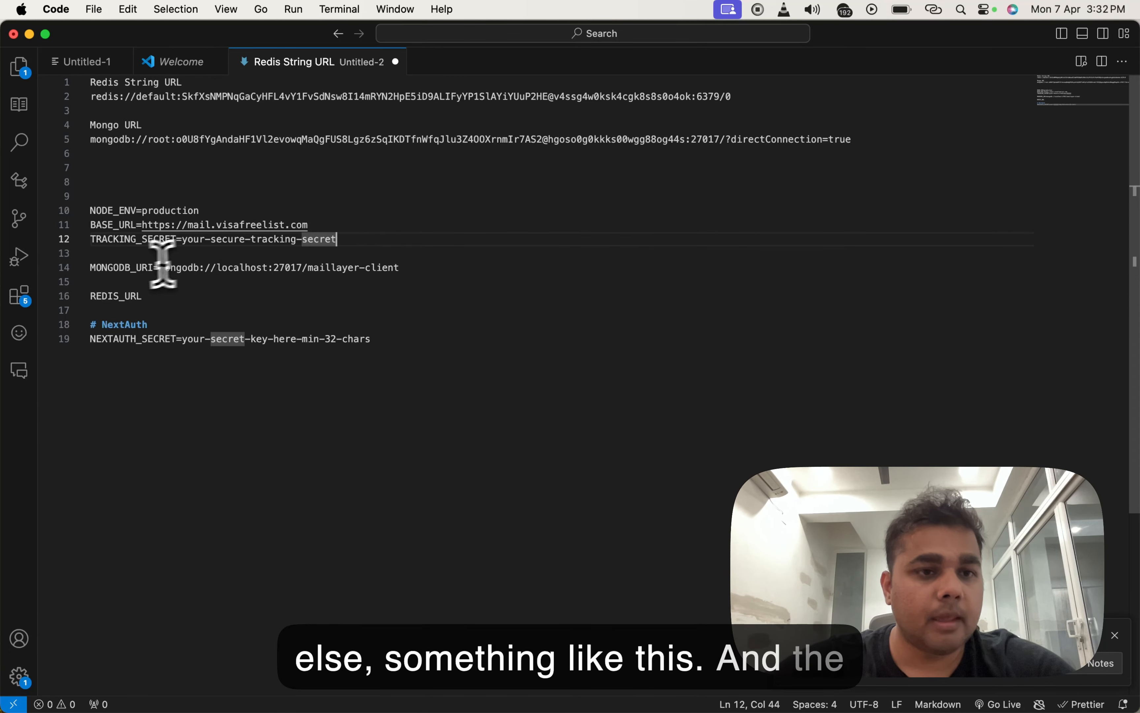
# Cut the Mongo connection string from the notes and paste it over the localhost placeholder value of MONGODB_URI
pyautogui.doubleClick(115, 267)
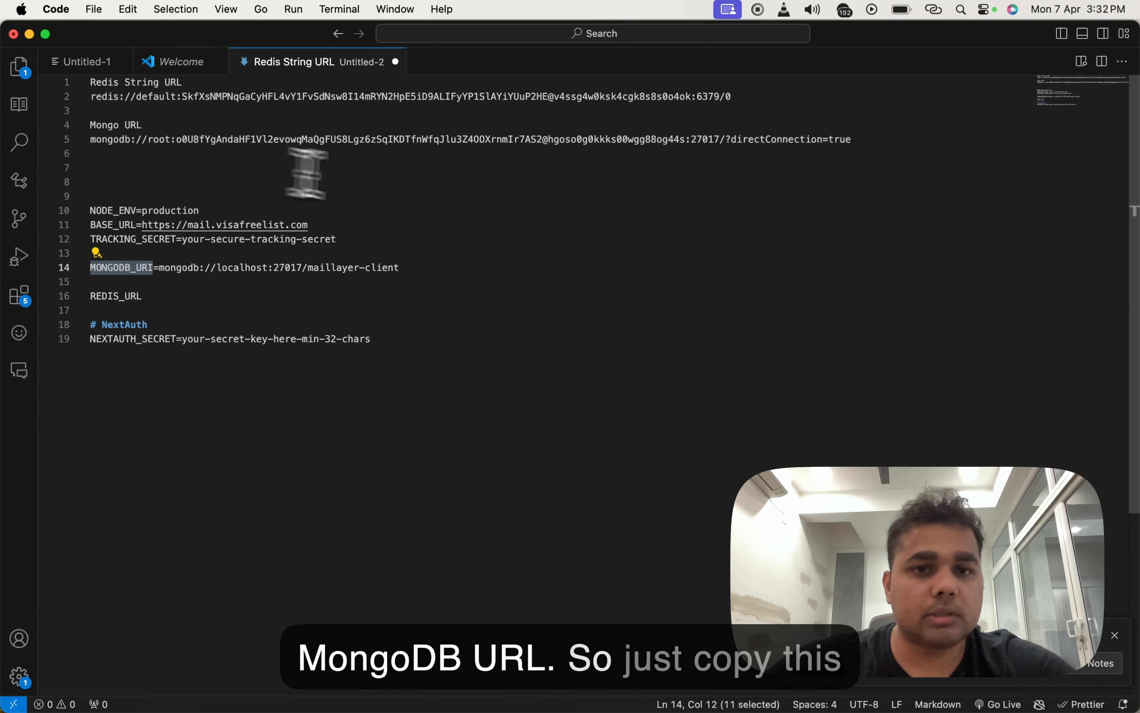
pyautogui.click(855, 140)
pyautogui.moveTo(222, 153); pyautogui.dragTo(88, 139)
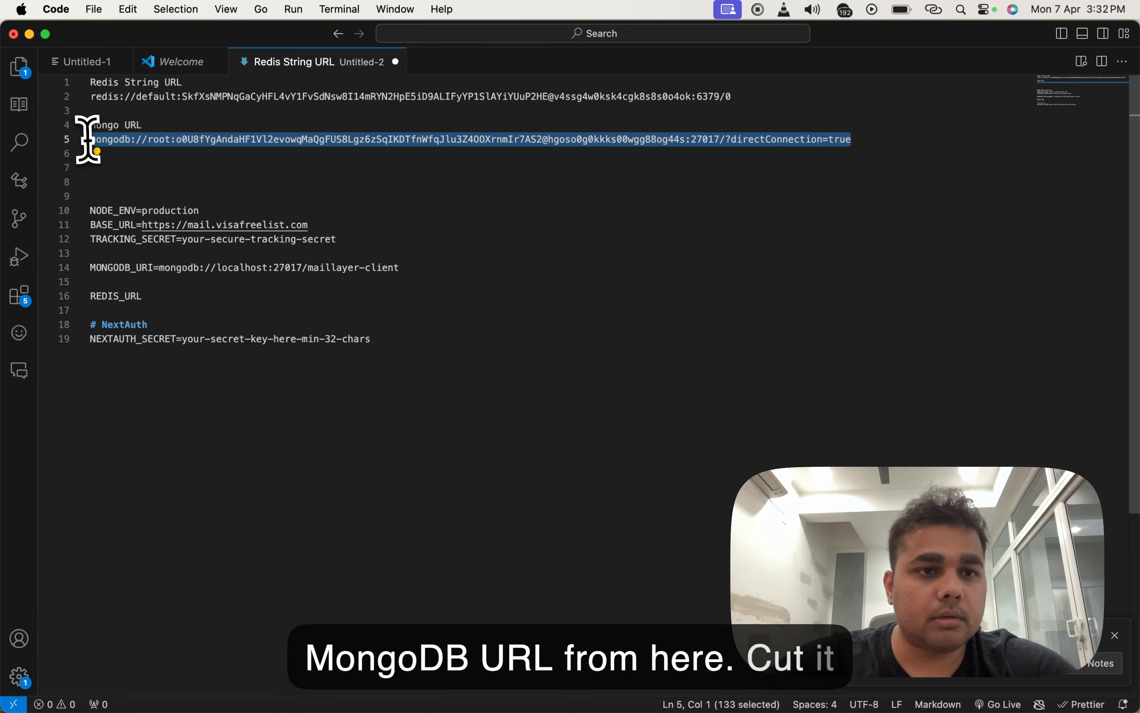
pyautogui.press('super+x')
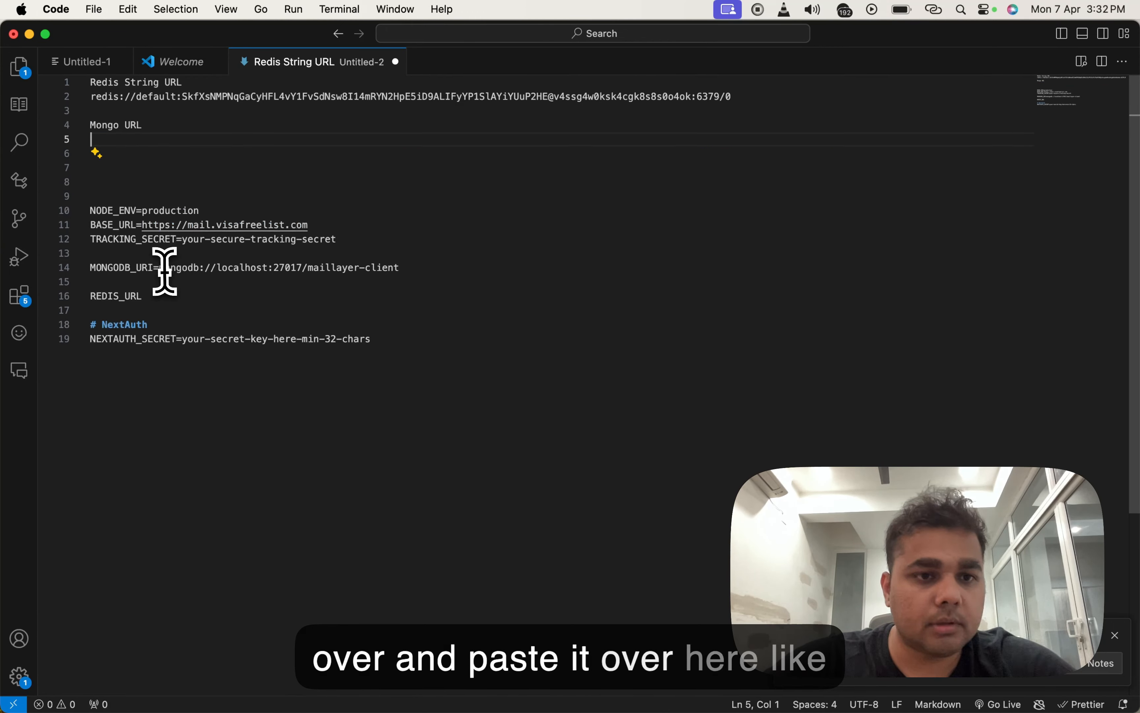
pyautogui.moveTo(160, 267); pyautogui.dragTo(407, 273)
pyautogui.press('super+v')
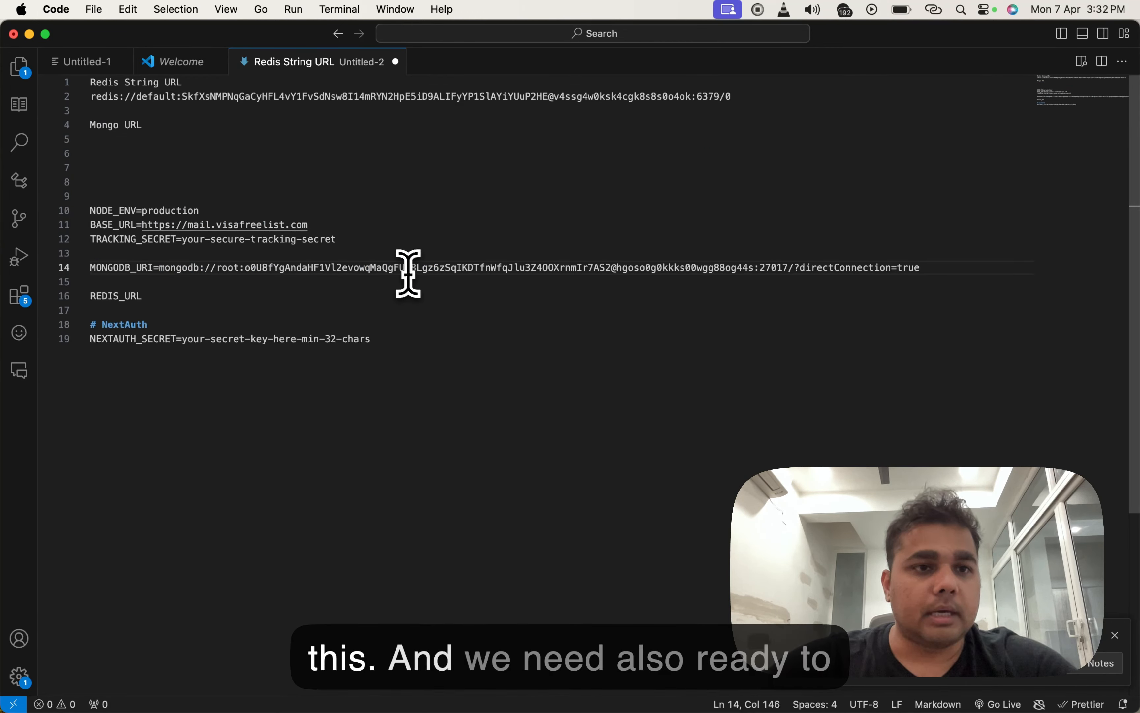
# Complete the REDIS_URL entry with an equals sign and the Redis connection string copied from the notes
pyautogui.click(159, 296)
pyautogui.write('=')
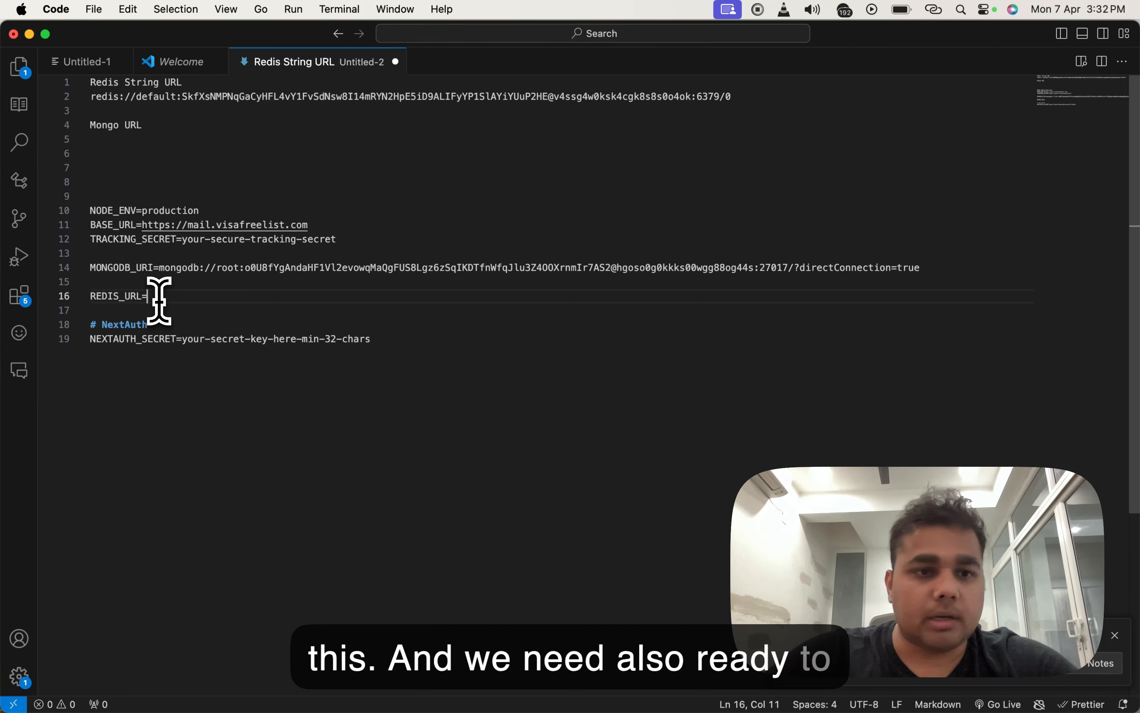
pyautogui.moveTo(735, 97); pyautogui.dragTo(89, 102)
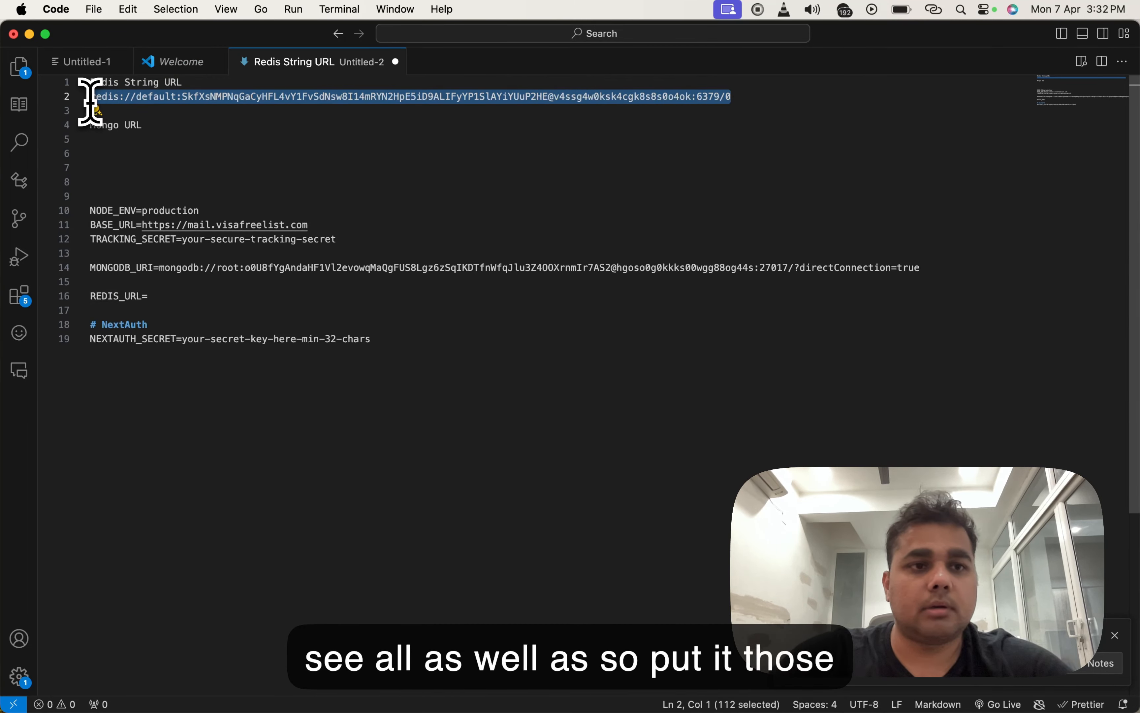
pyautogui.press('super+c')
pyautogui.click(192, 297)
pyautogui.press('super+v')
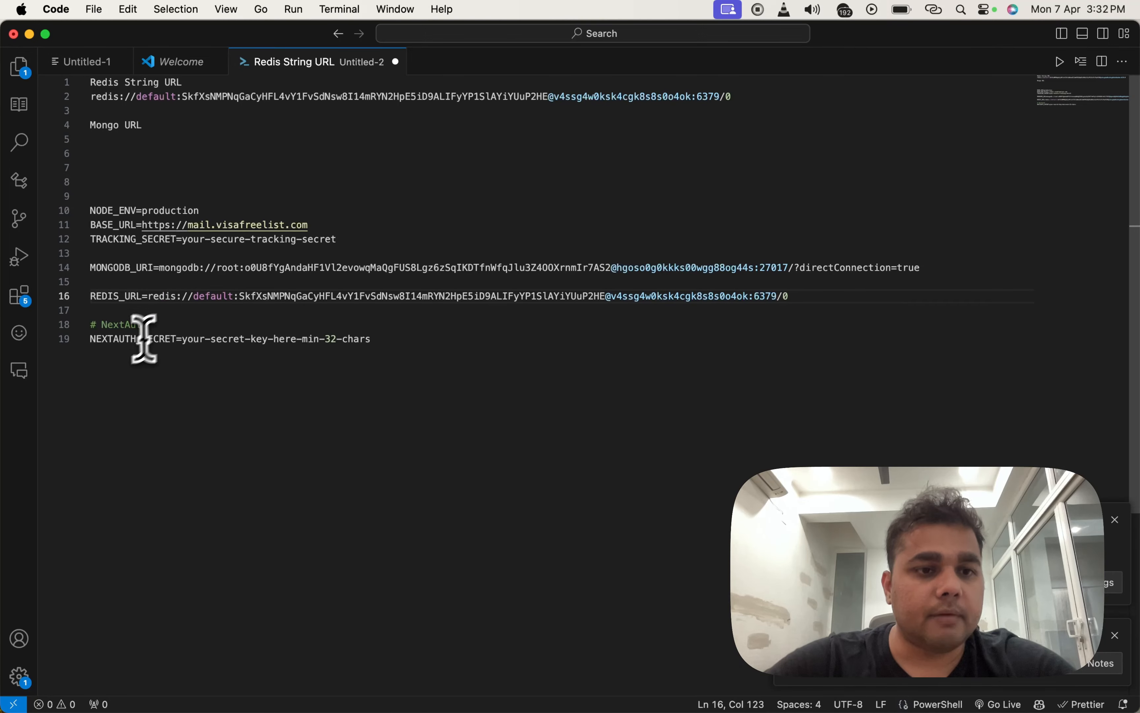
# Review the NEXTAUTH_SECRET and TRACKING_SECRET entries, and delete the Redis and Mongo URL notes above NODE_ENV
pyautogui.doubleClick(117, 340)
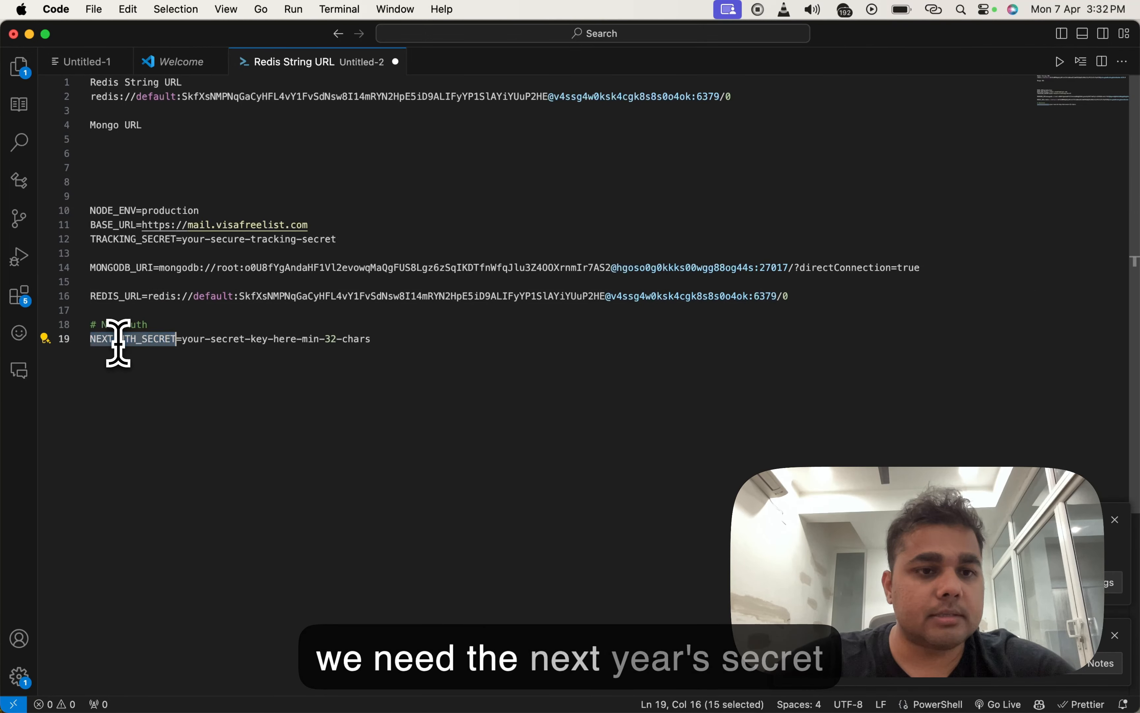
pyautogui.click(183, 339)
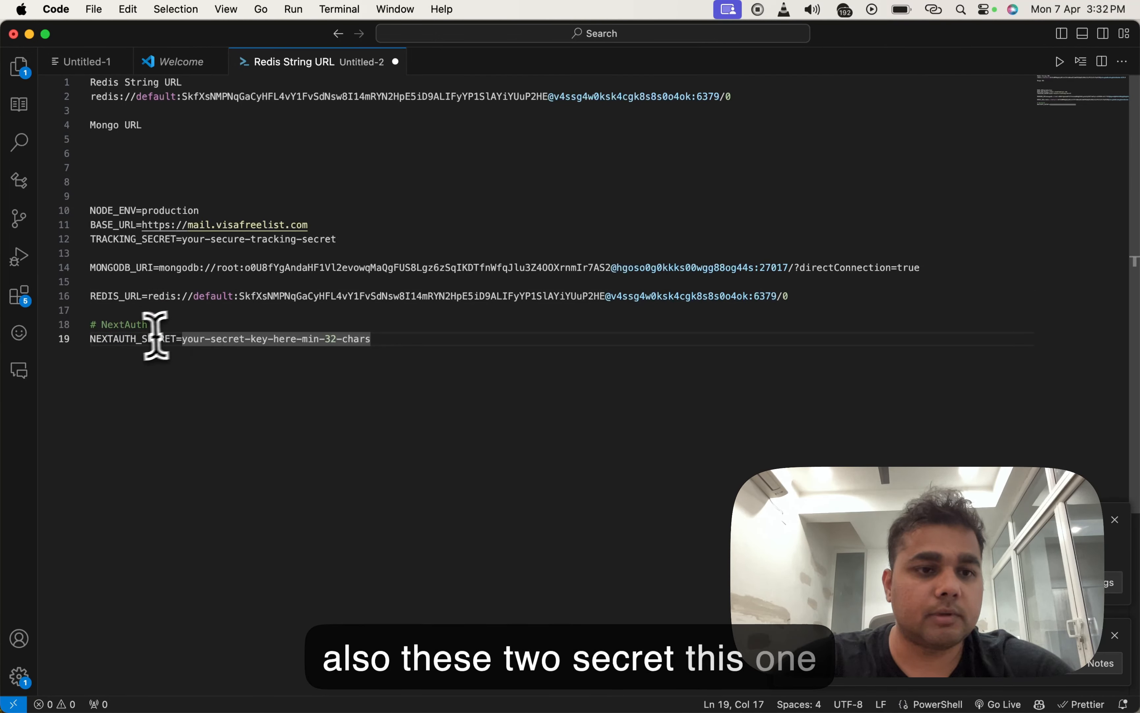
pyautogui.doubleClick(127, 339)
pyautogui.doubleClick(117, 239)
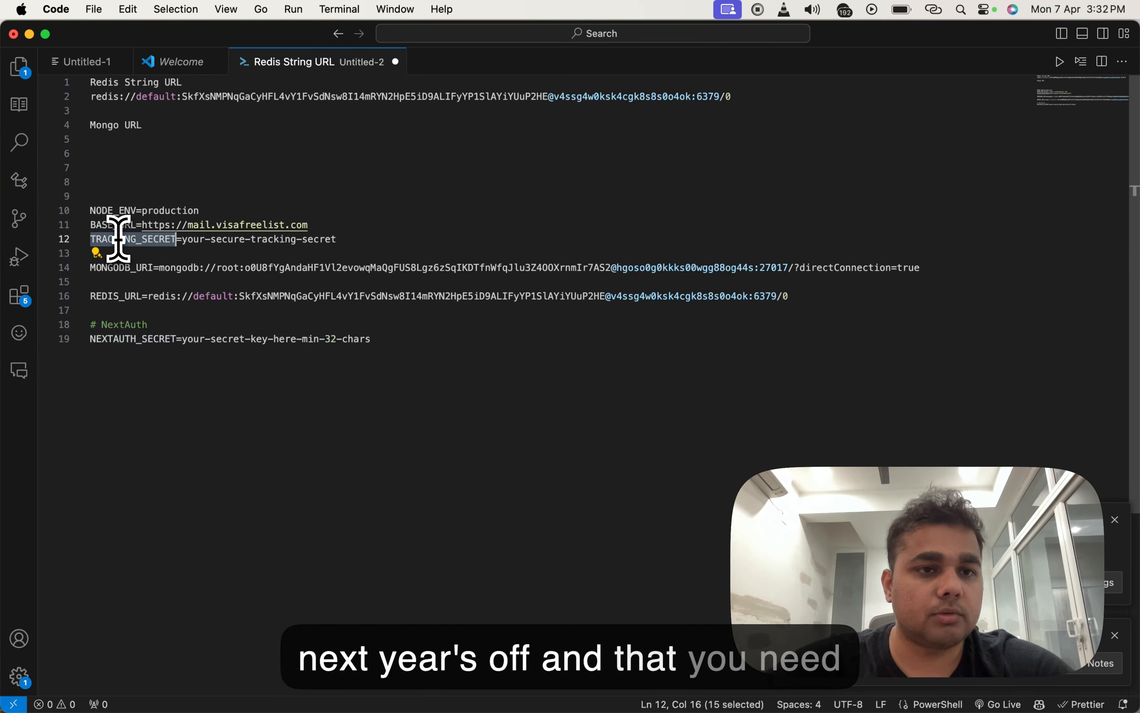
pyautogui.moveTo(127, 173); pyautogui.dragTo(56, 71)
pyautogui.press('BackSpace')
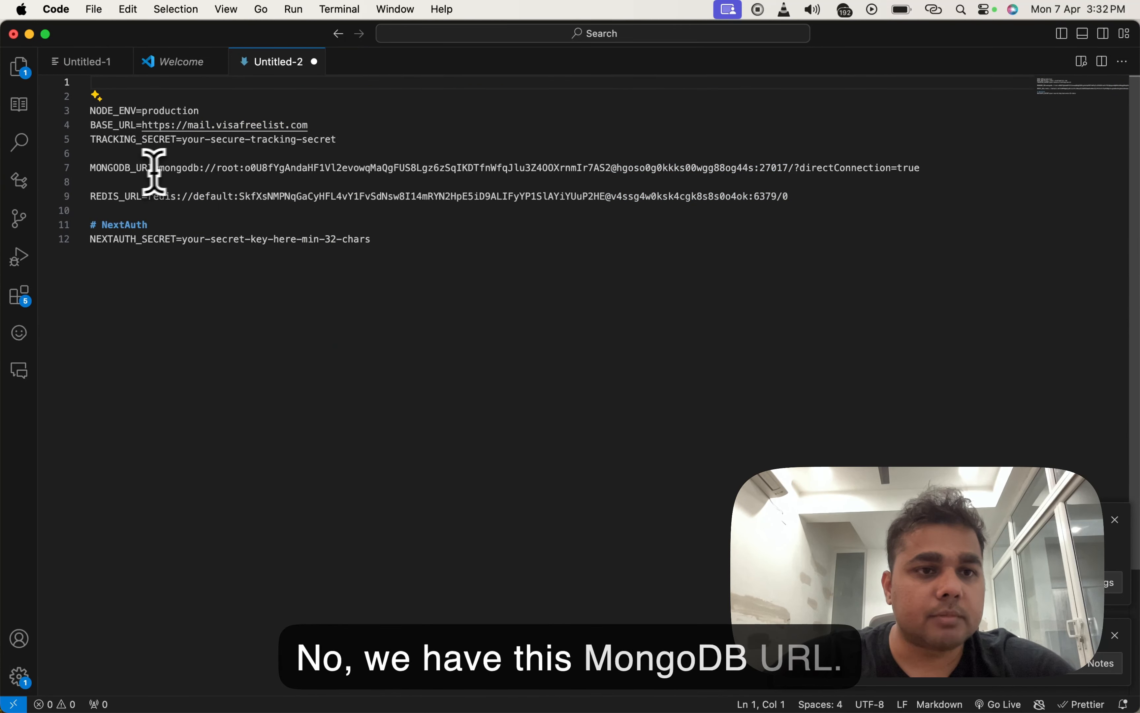
# Check the MONGODB_URI and REDIS_URL entries and copy the whole variable block from NODE_ENV through NEXTAUTH_SECRET
pyautogui.doubleClick(128, 168)
pyautogui.doubleClick(119, 196)
pyautogui.click(387, 239)
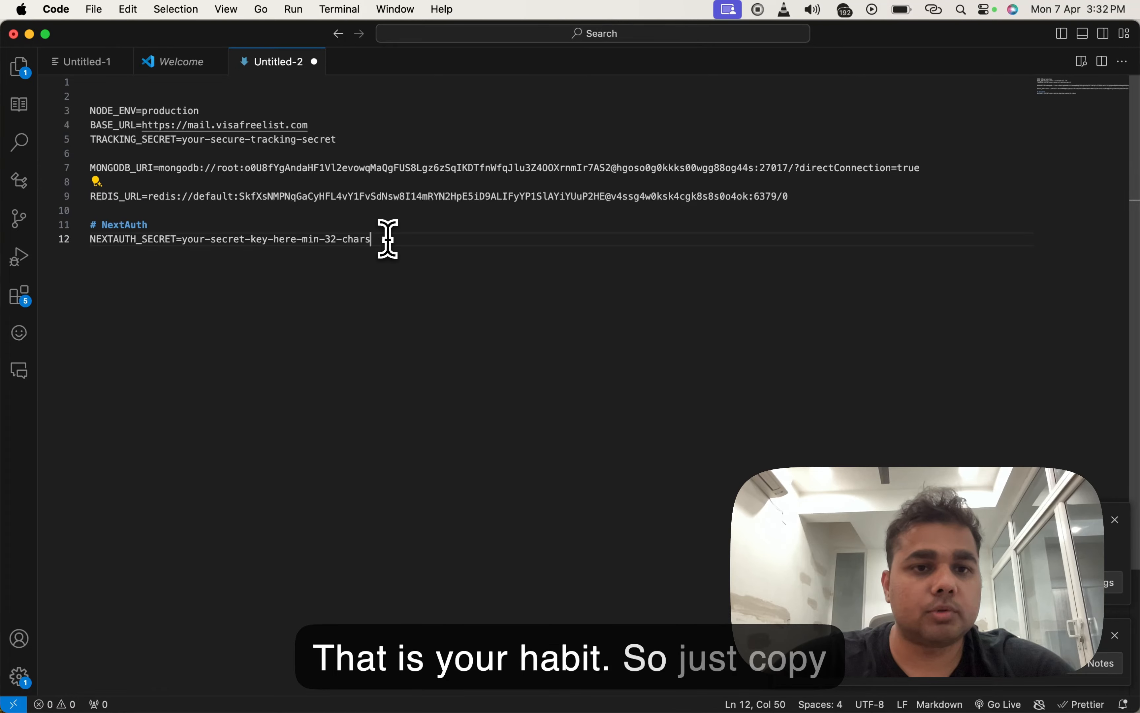
pyautogui.moveTo(387, 238); pyautogui.dragTo(86, 113)
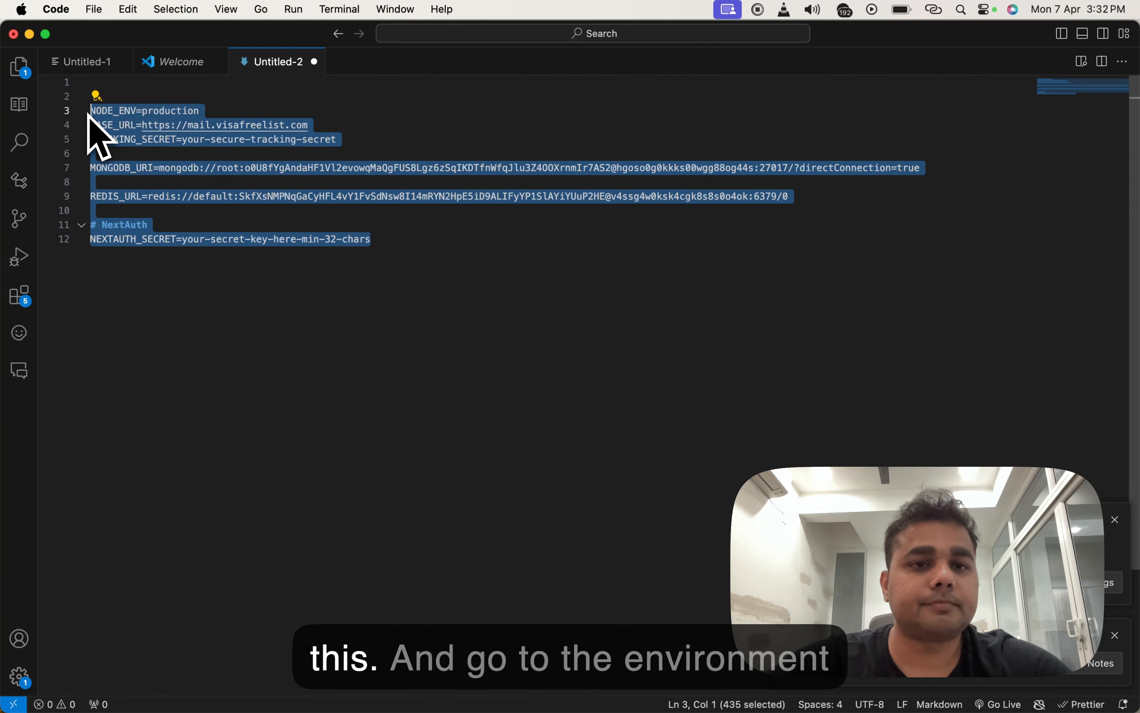
# Switch to Coolify in Chrome, paste the variables, including the connection strings and secrets, into the production environment variables in developer view, and save them all
pyautogui.press('super+Tab')
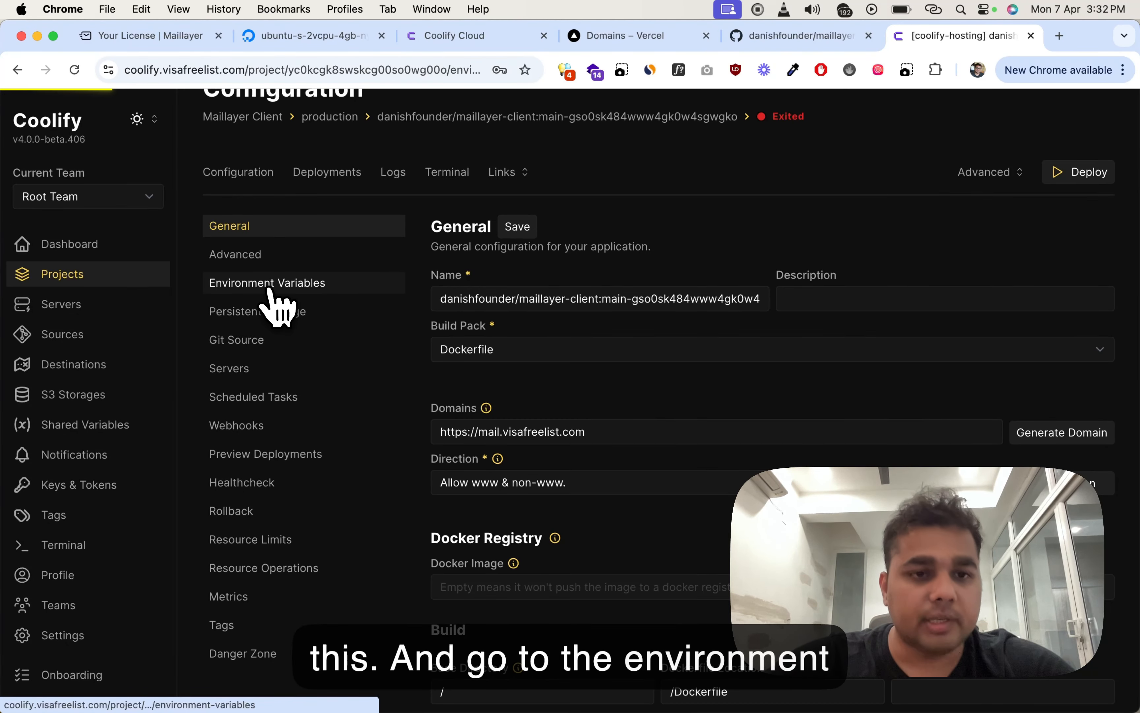
pyautogui.click(270, 288)
pyautogui.click(709, 260)
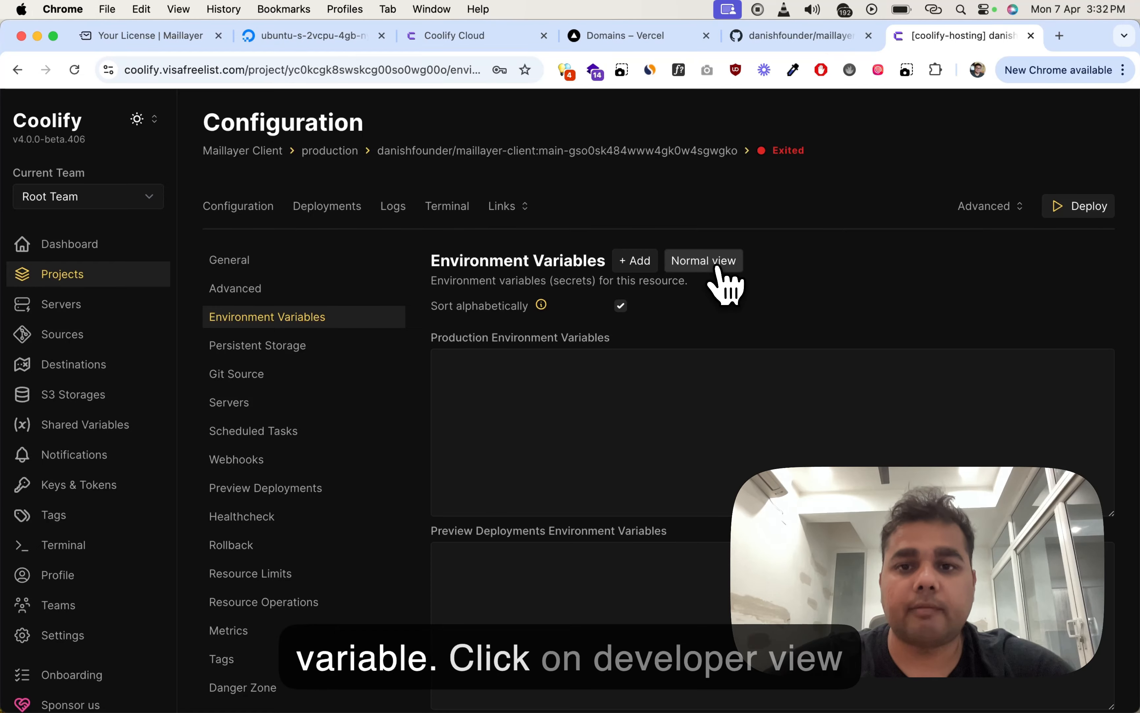
pyautogui.click(592, 406)
pyautogui.press('super+v')
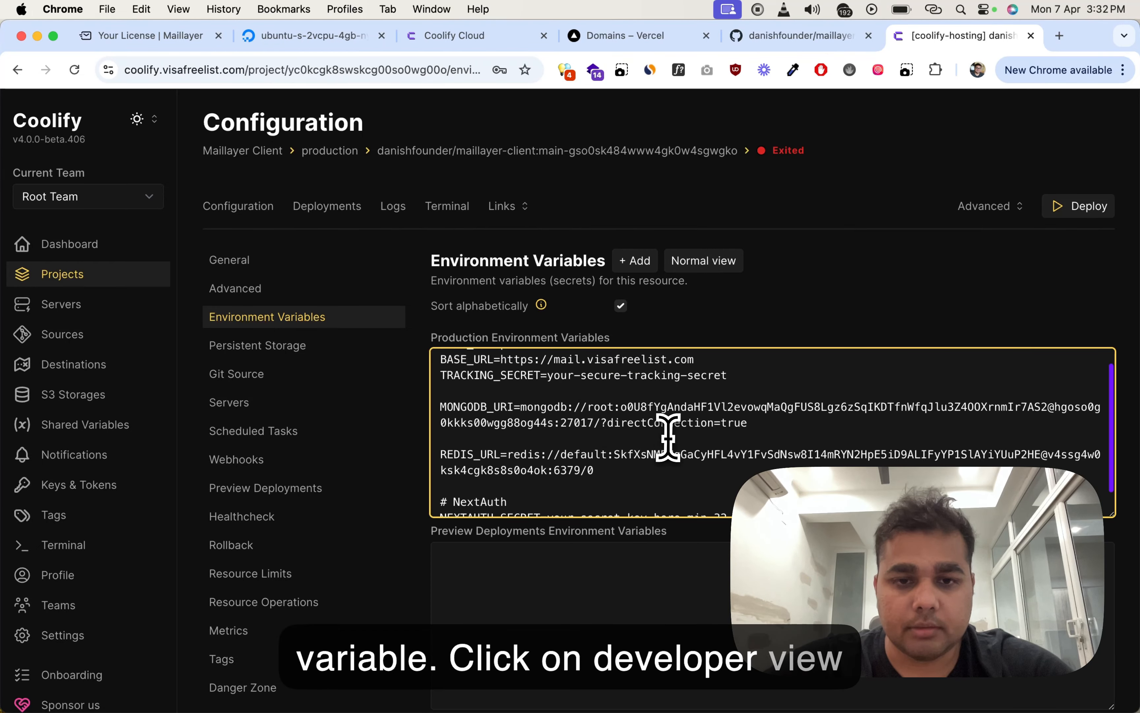
pyautogui.scroll(-1, 668, 438)
pyautogui.scroll(-2, 758, 333)
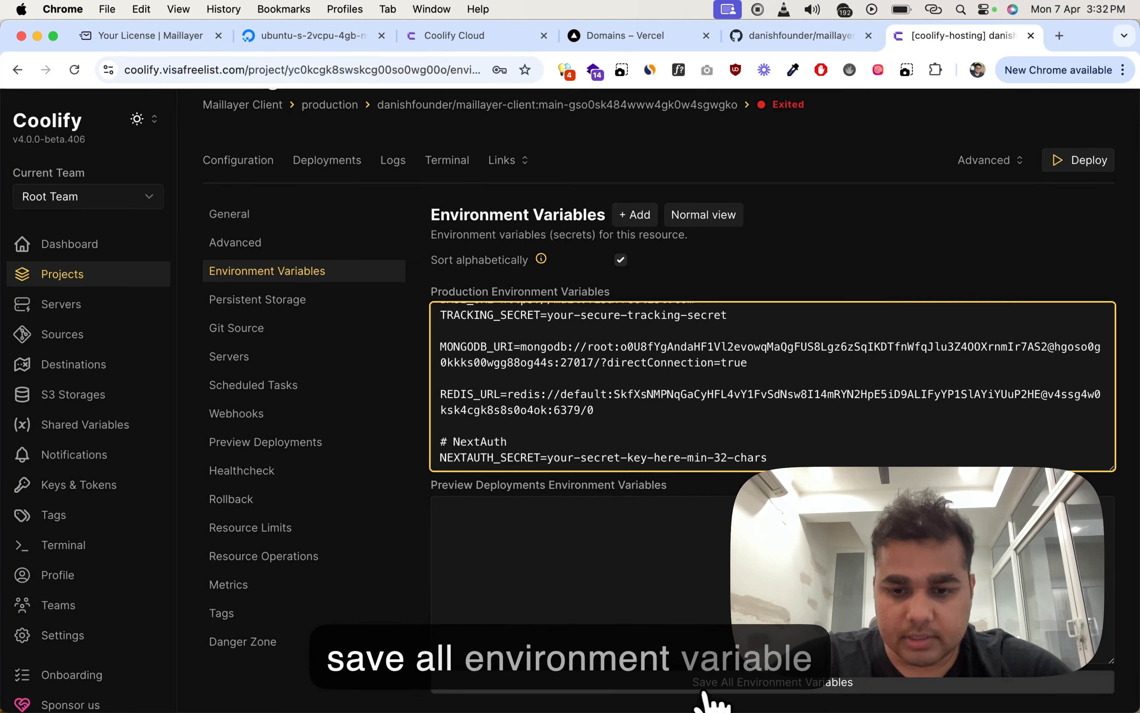
pyautogui.click(729, 689)
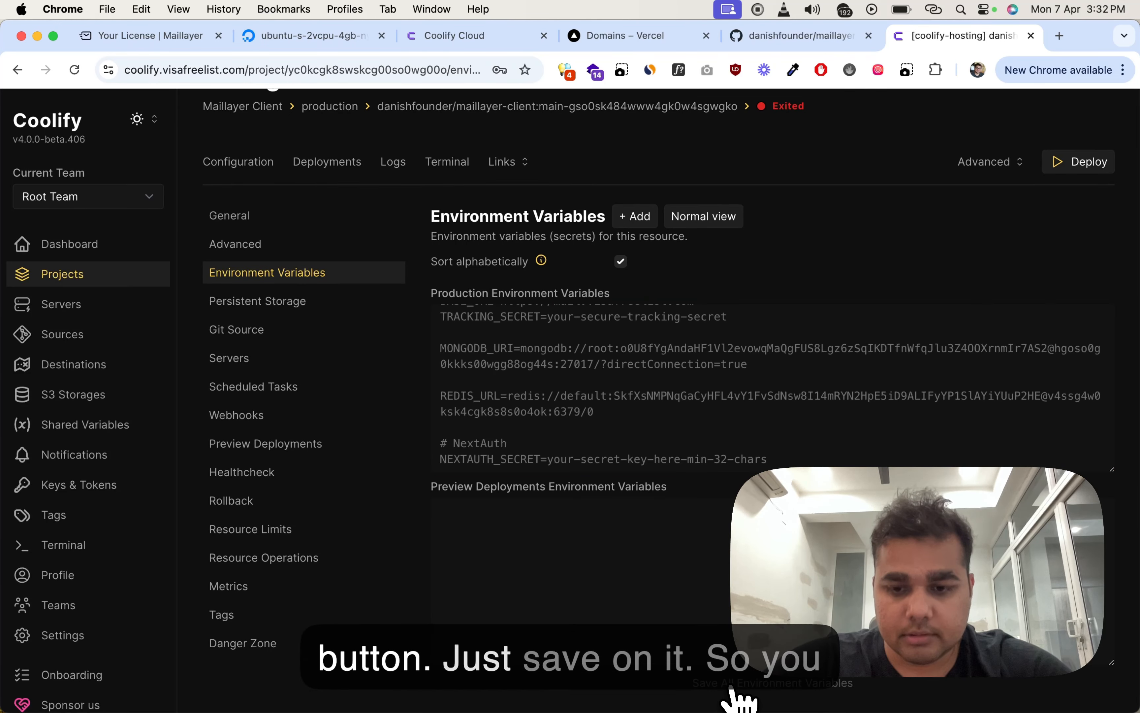
# Open the application's general configuration and examine the mail subdomain in its domain setting
pyautogui.scroll(2, 725, 447)
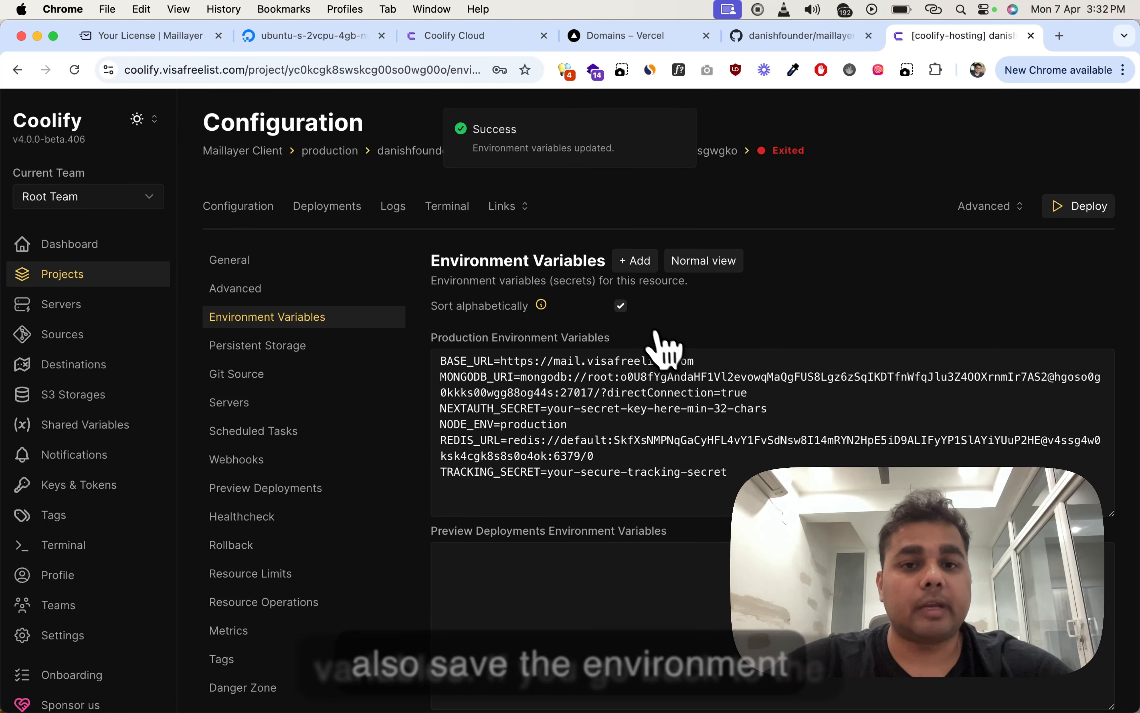
pyautogui.click(242, 266)
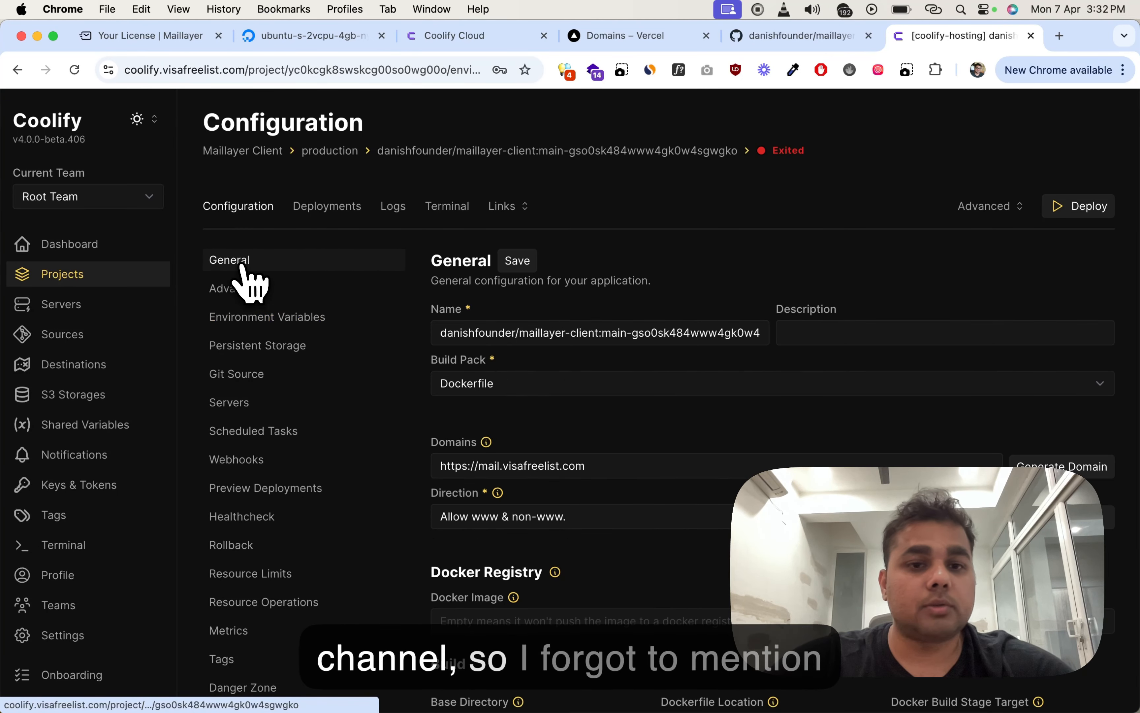
pyautogui.scroll(-3, 445, 500)
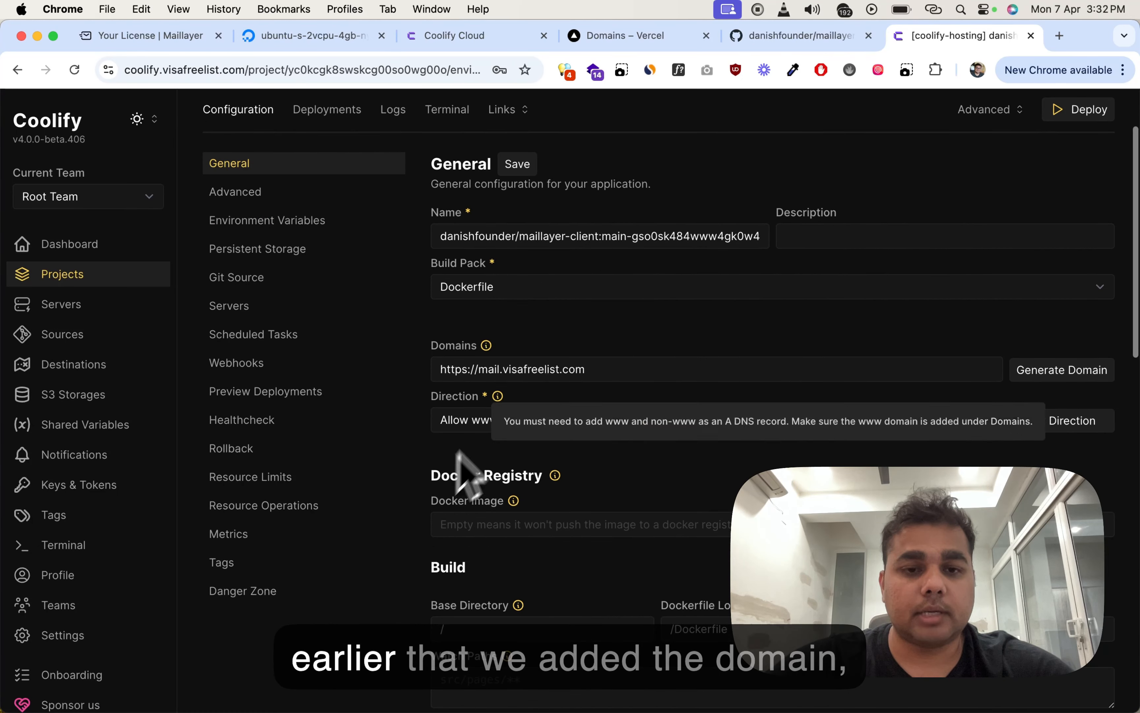
pyautogui.click(485, 373)
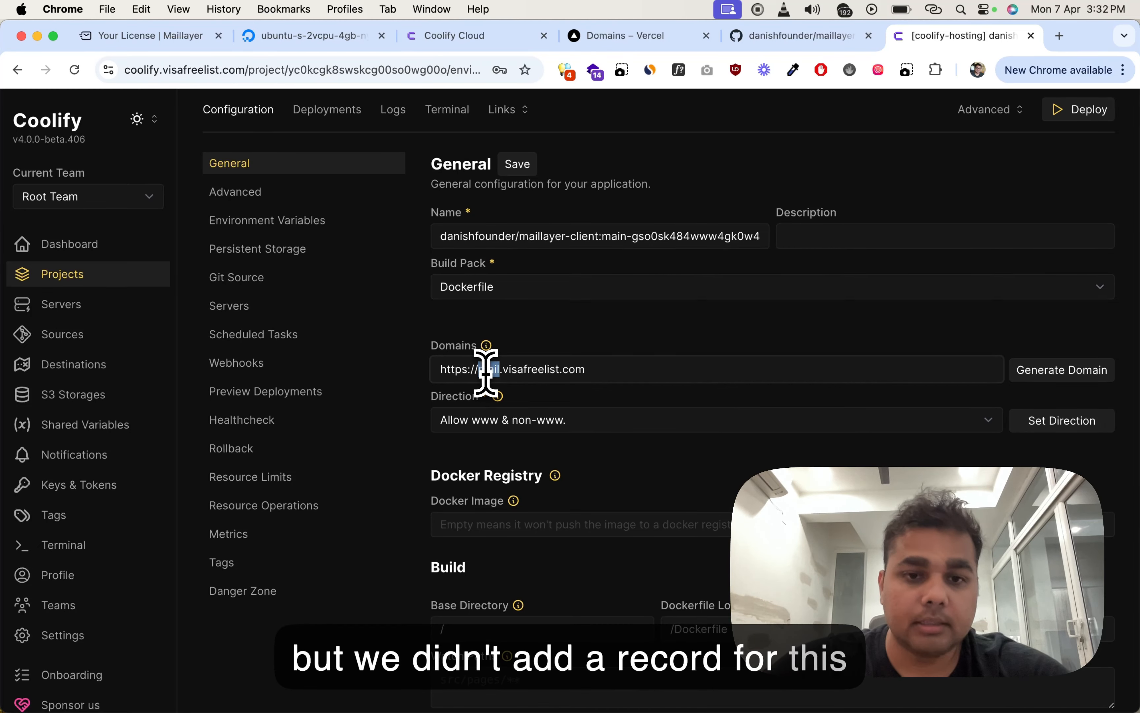
pyautogui.scroll(2, 496, 369)
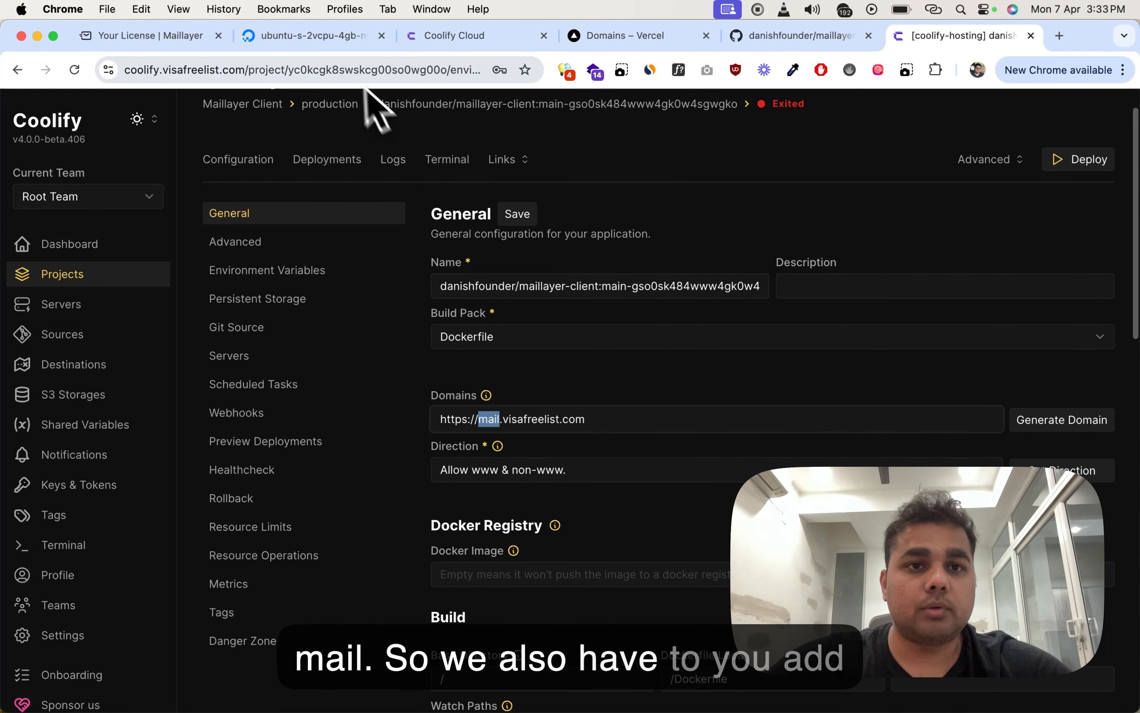
# Check the droplet's IP in DigitalOcean and, in Vercel, add an A record for visafreelist.com named mail with value 159.223.165.178 and TTL 60
pyautogui.click(328, 41)
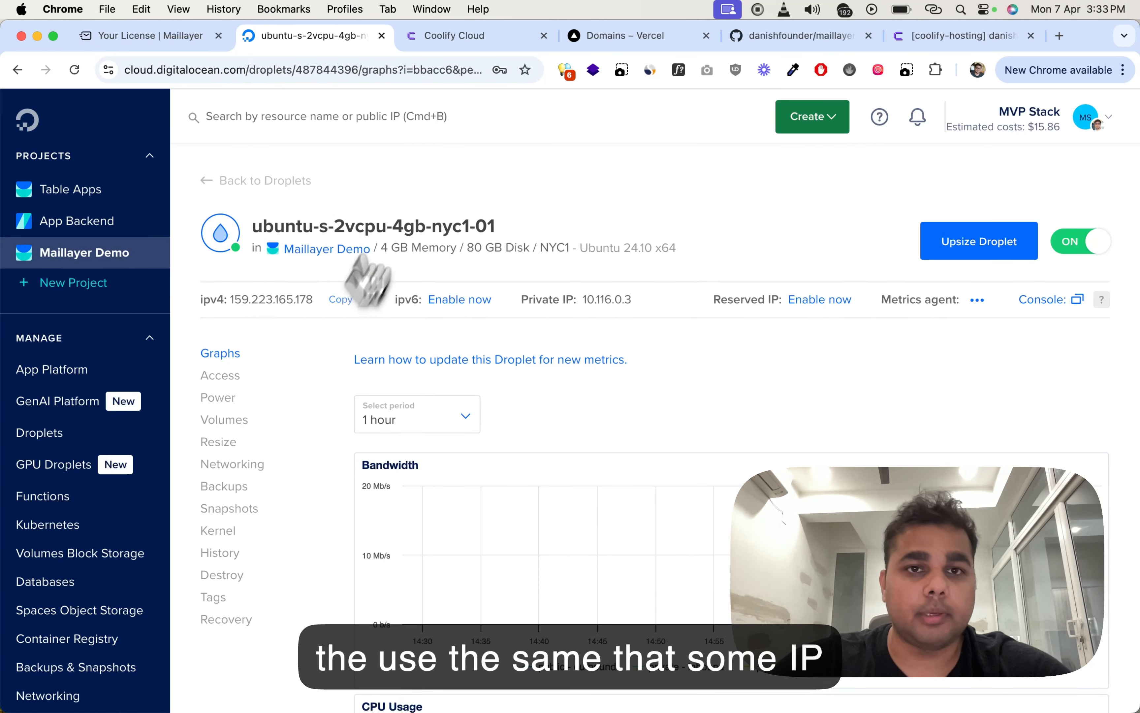
pyautogui.click(630, 37)
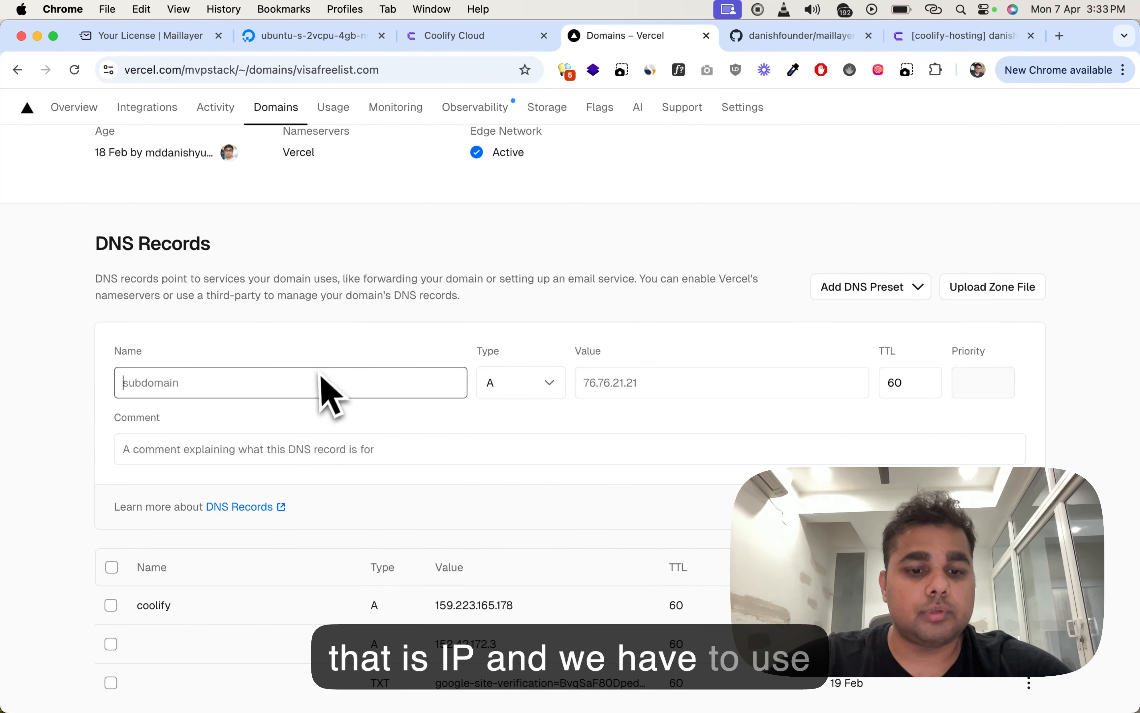
pyautogui.click(318, 383)
pyautogui.write('mail')
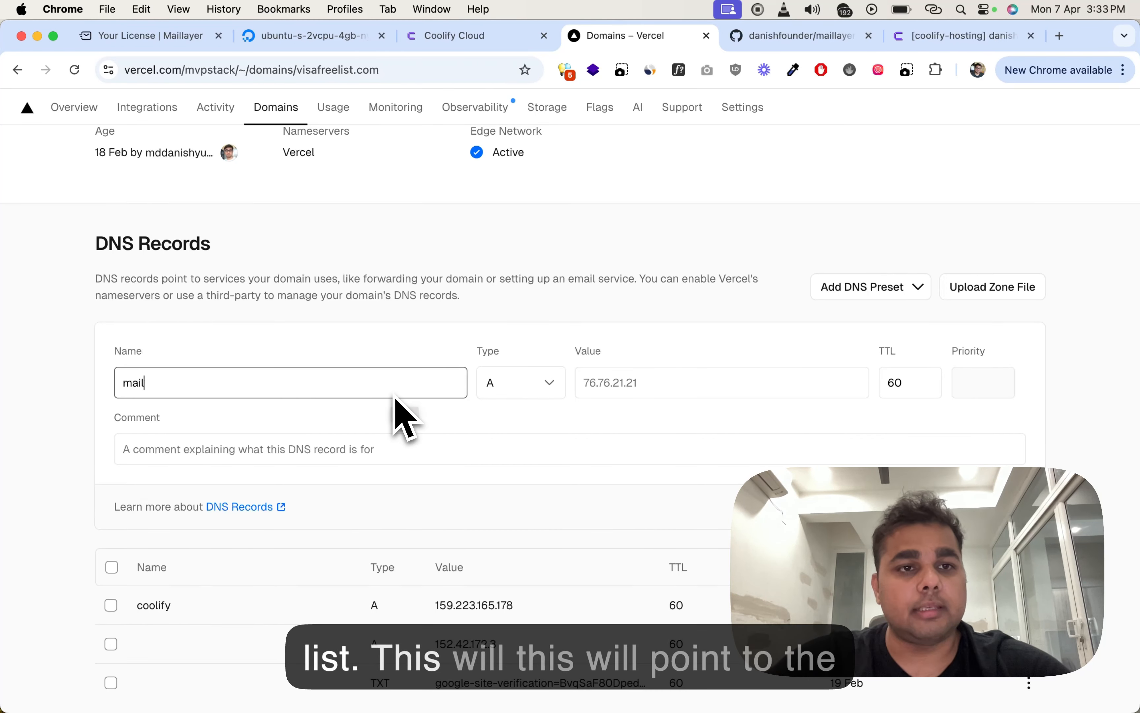
pyautogui.scroll(1, 306, 445)
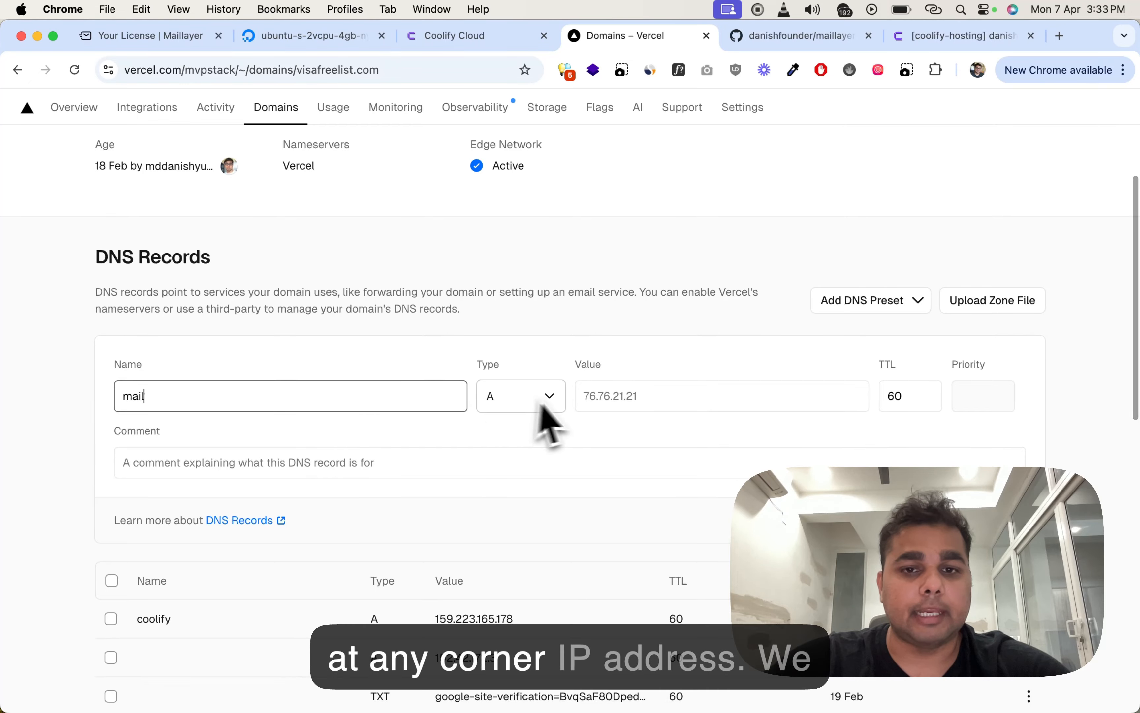
pyautogui.click(632, 391)
pyautogui.scroll(-5, 811, 438)
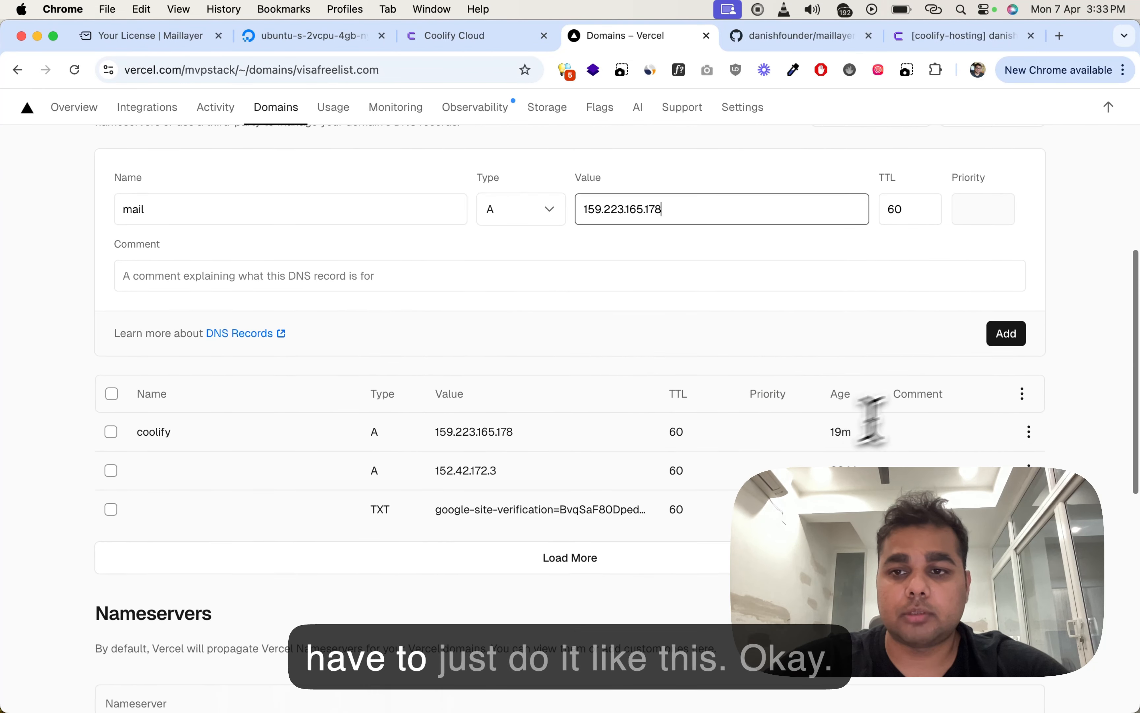
pyautogui.click(1013, 342)
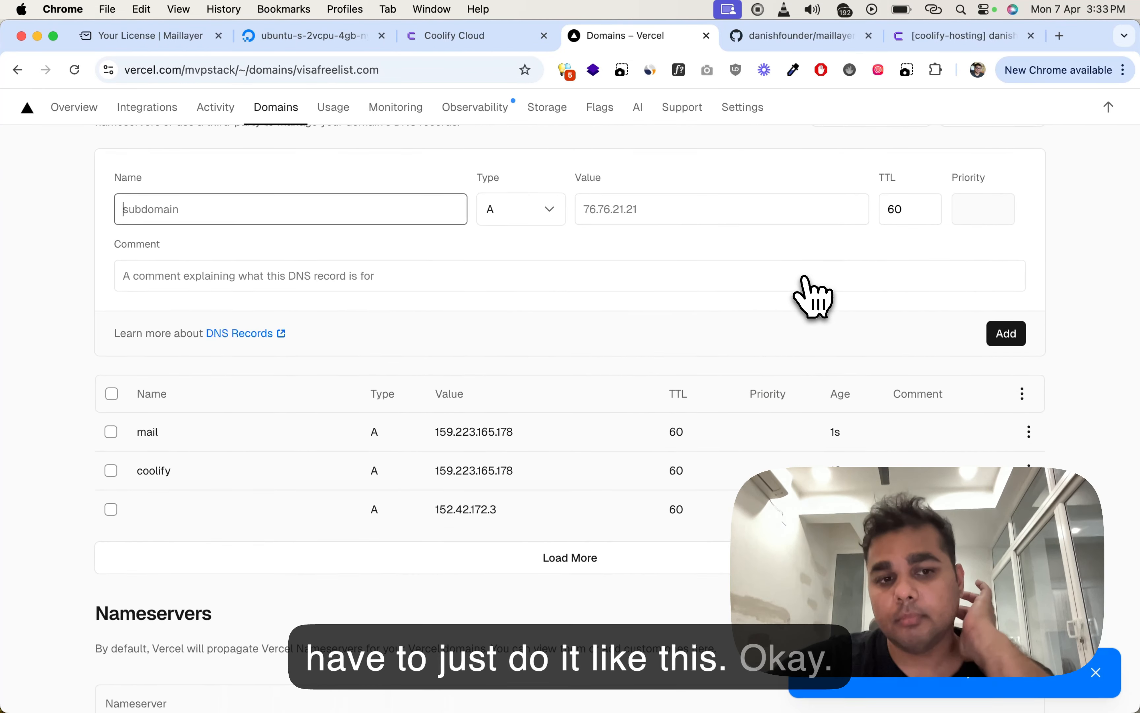
# Return to Coolify, review the maillayer-client application's environment variables and general configuration, and deploy the application
pyautogui.click(804, 41)
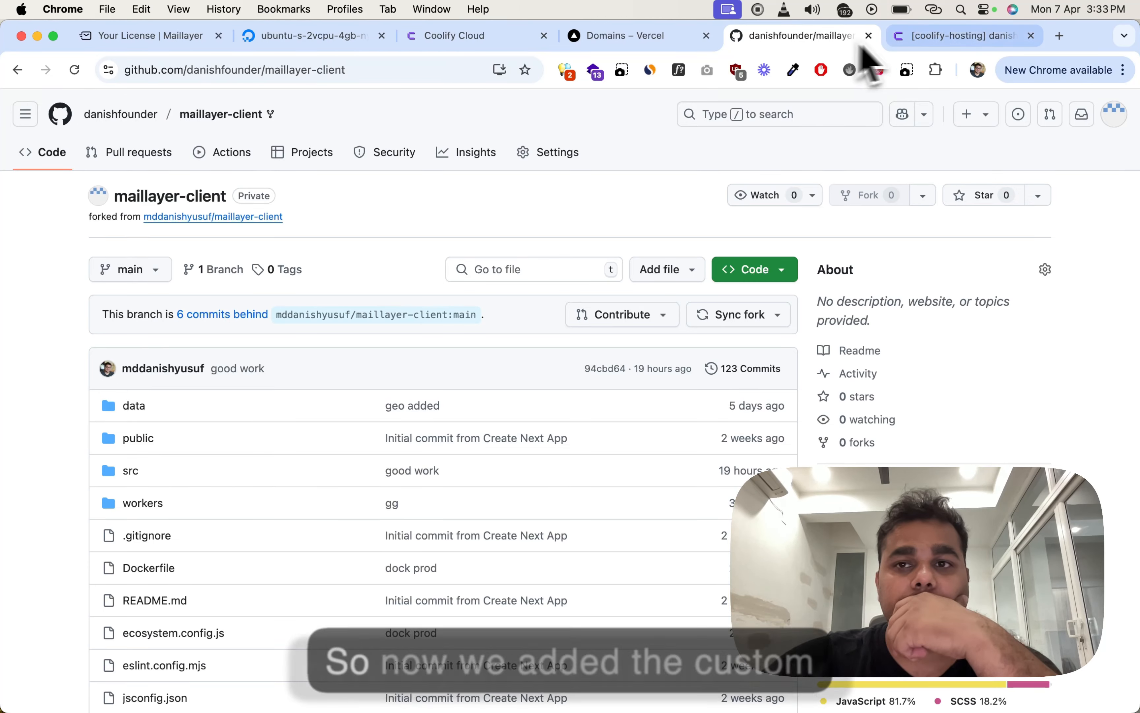
pyautogui.click(915, 38)
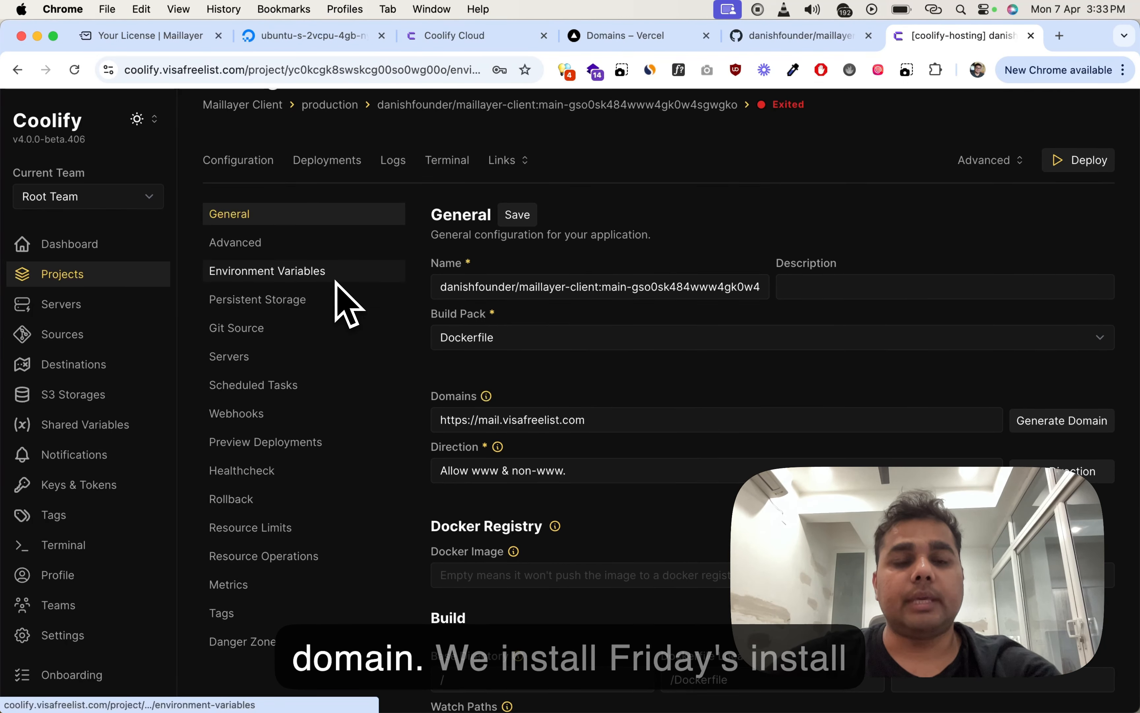
pyautogui.scroll(2, 337, 297)
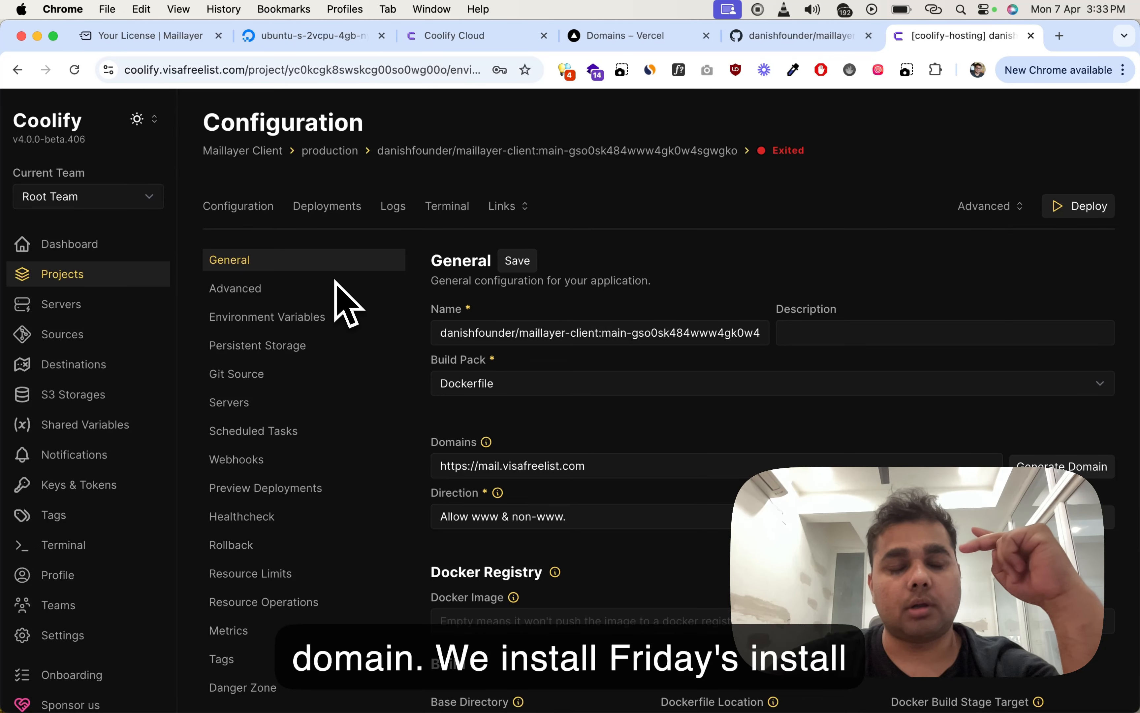
pyautogui.click(313, 324)
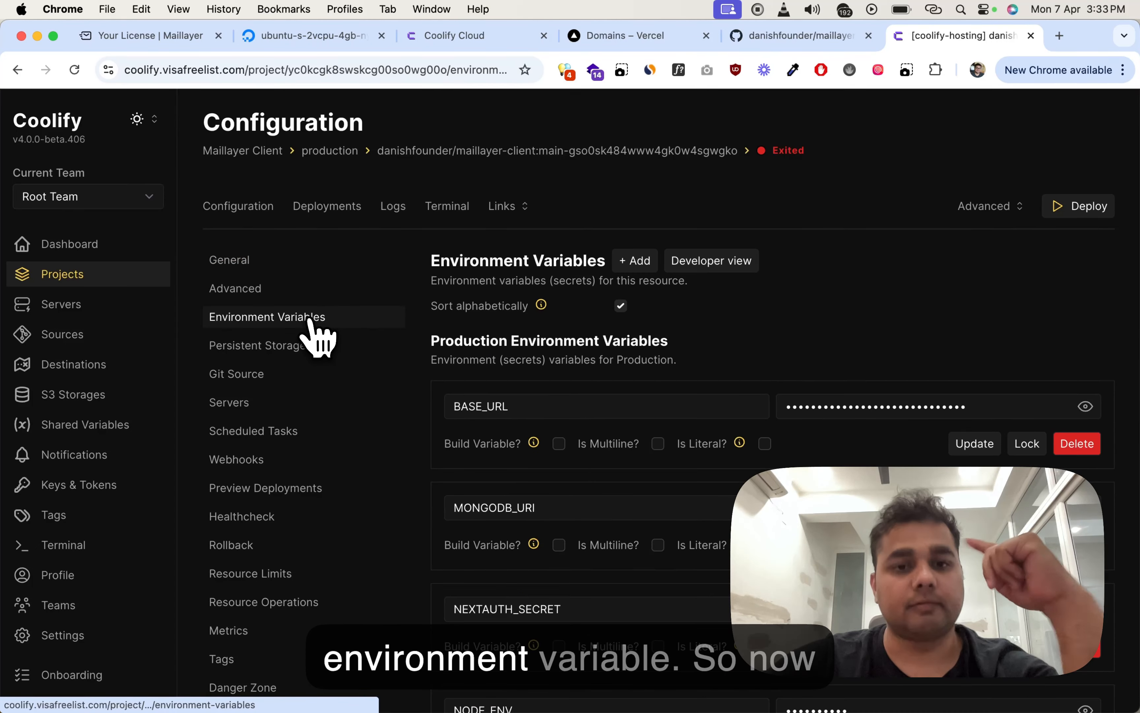
pyautogui.click(247, 263)
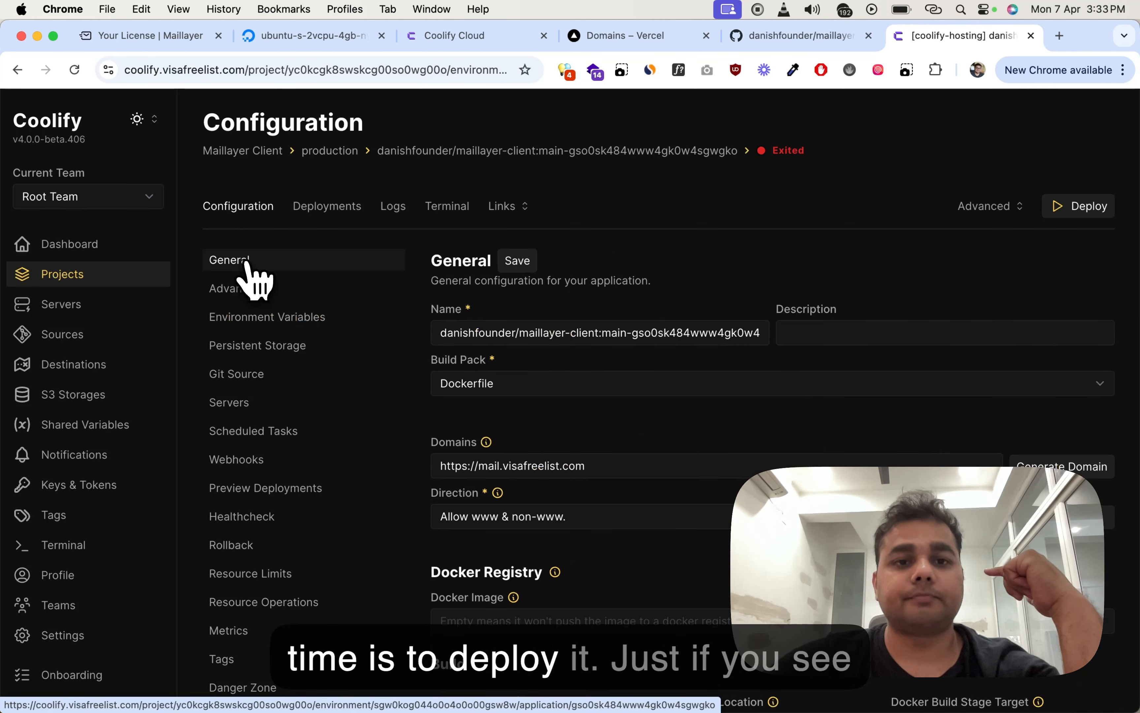
pyautogui.click(1079, 208)
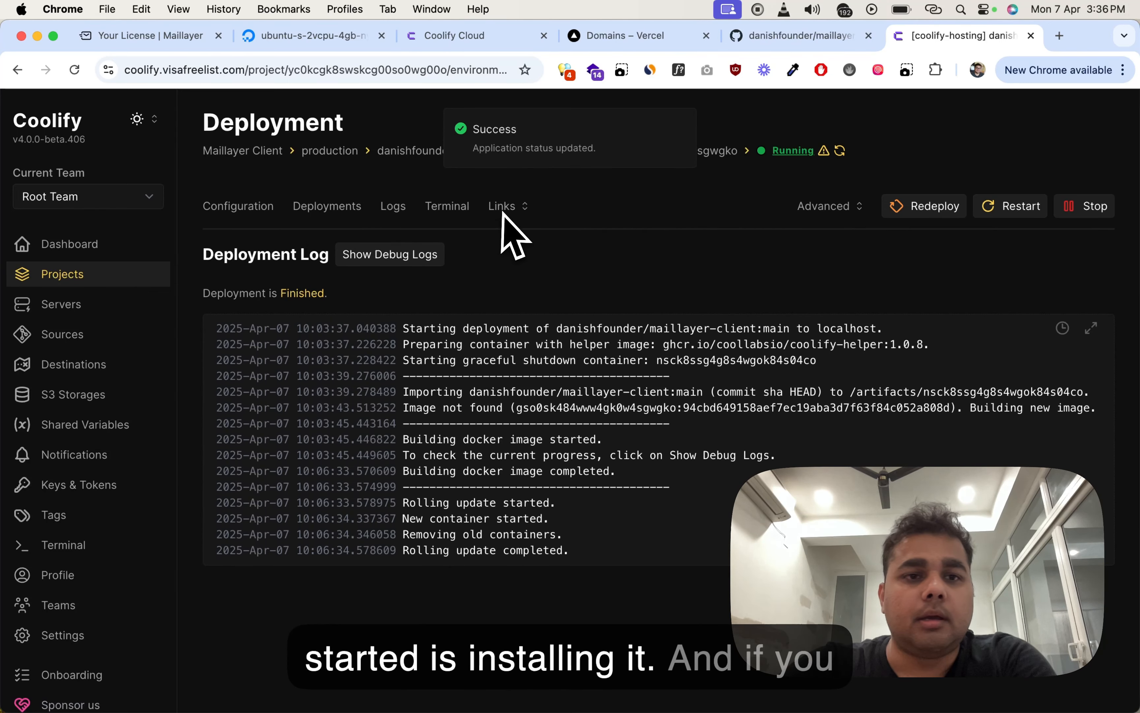
pyautogui.click(324, 210)
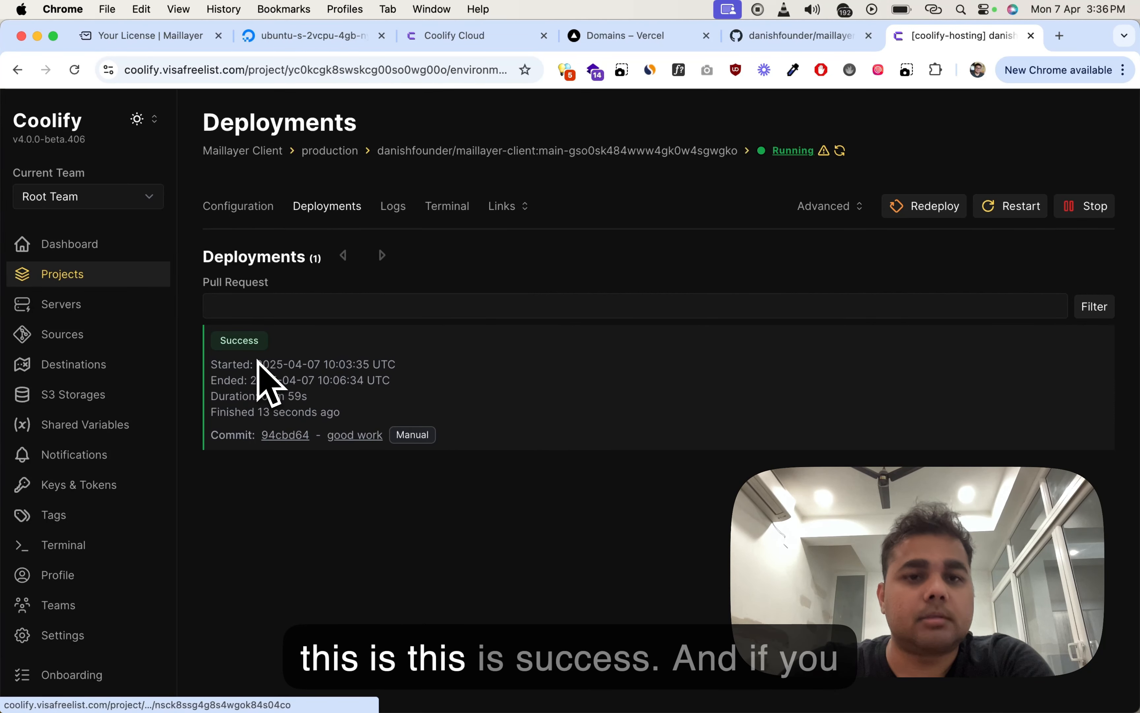
pyautogui.click(506, 210)
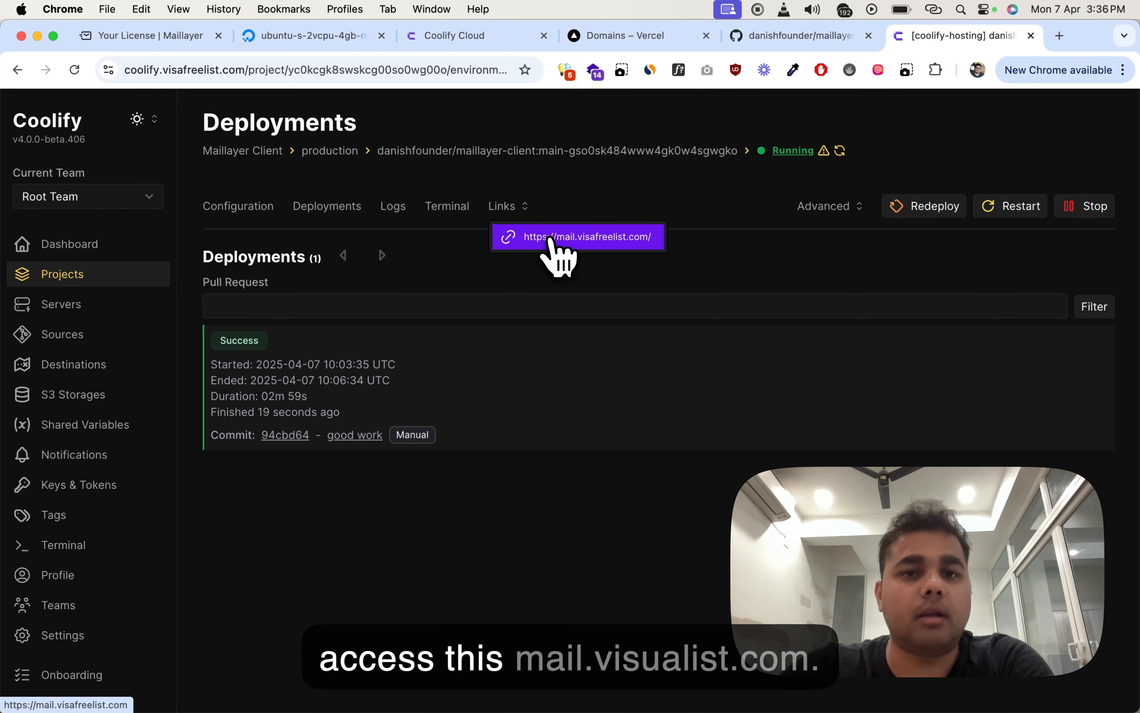
pyautogui.click(552, 239)
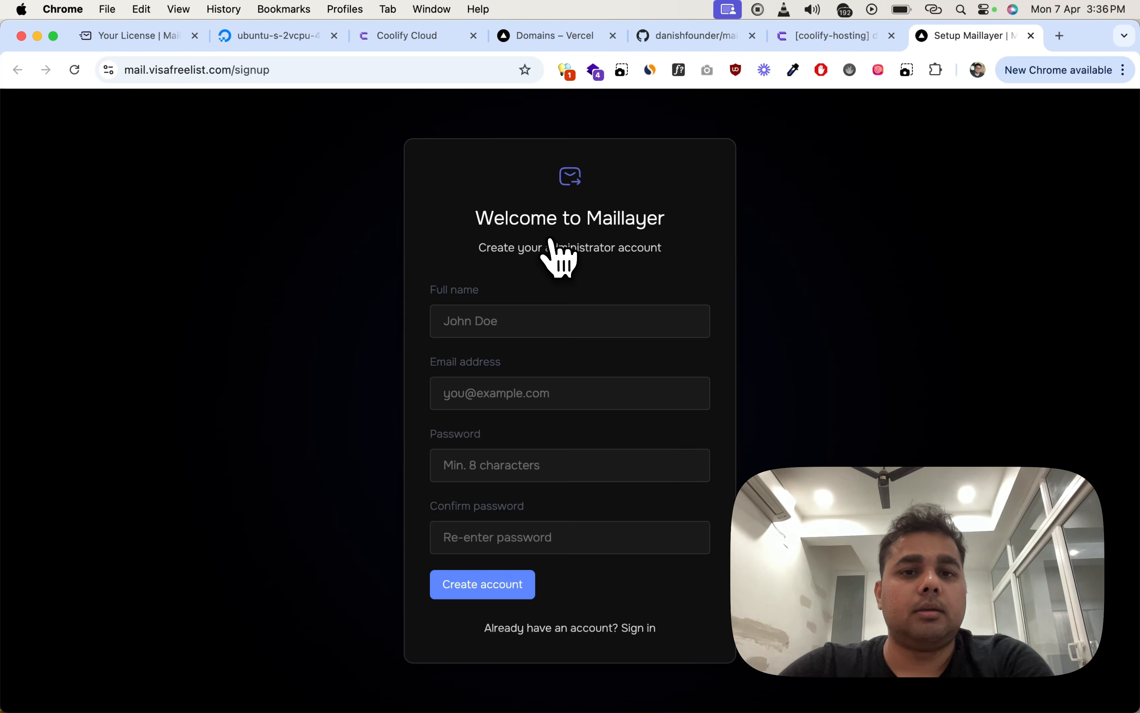
# Create the Maillayer administrator account with the full name, email address, account password and password confirmation
pyautogui.click(543, 324)
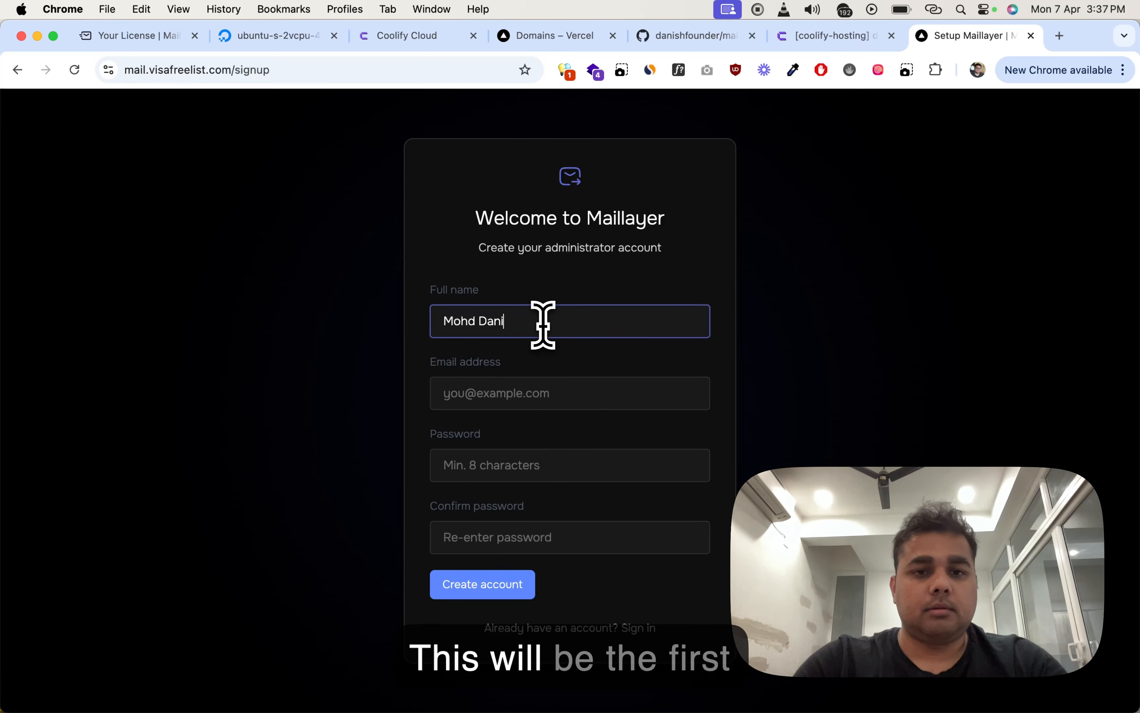
pyautogui.press('Tab')
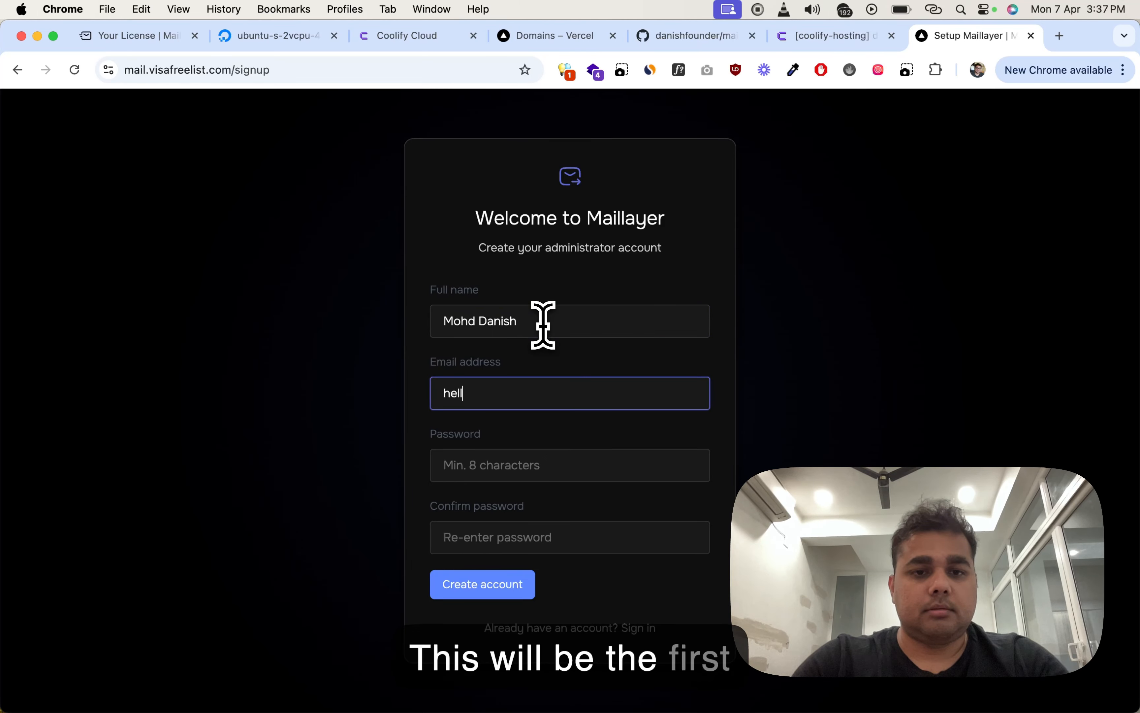
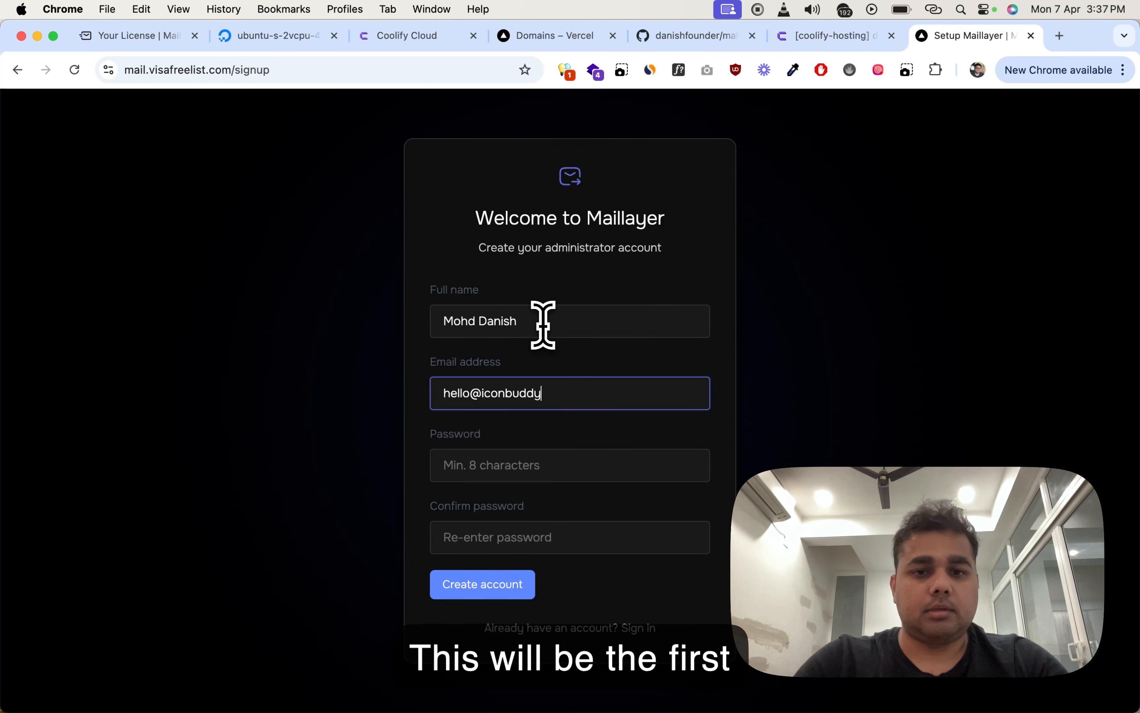
pyautogui.press('Tab')
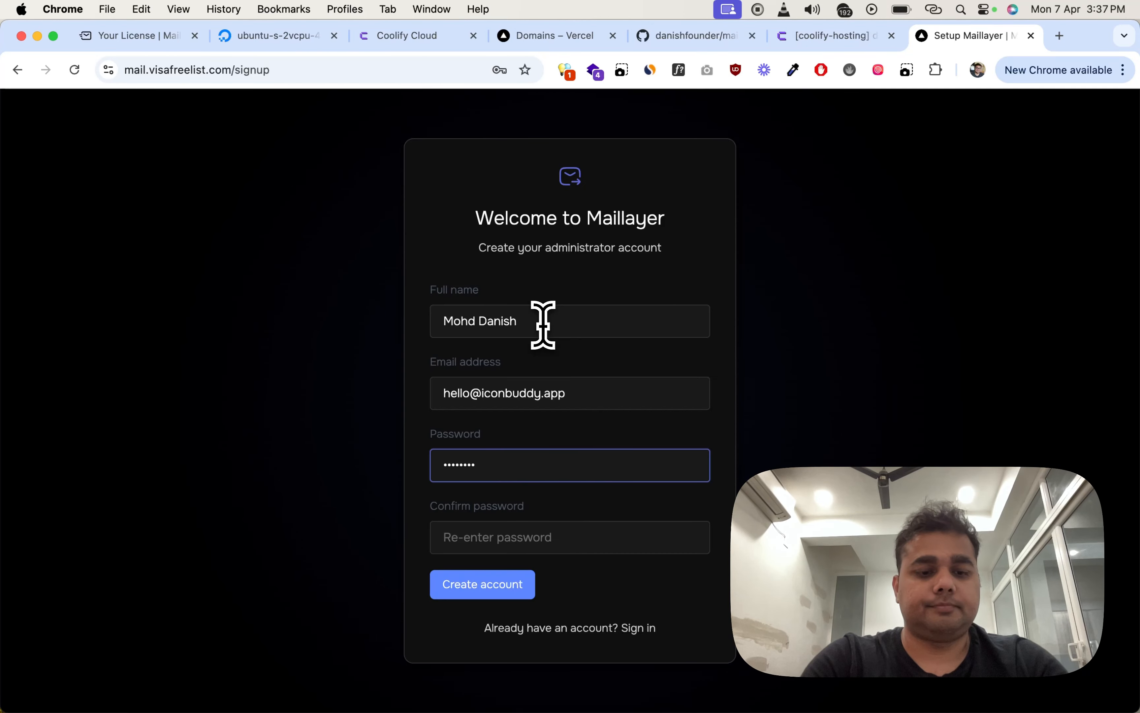
pyautogui.press('Tab')
pyautogui.write('a')
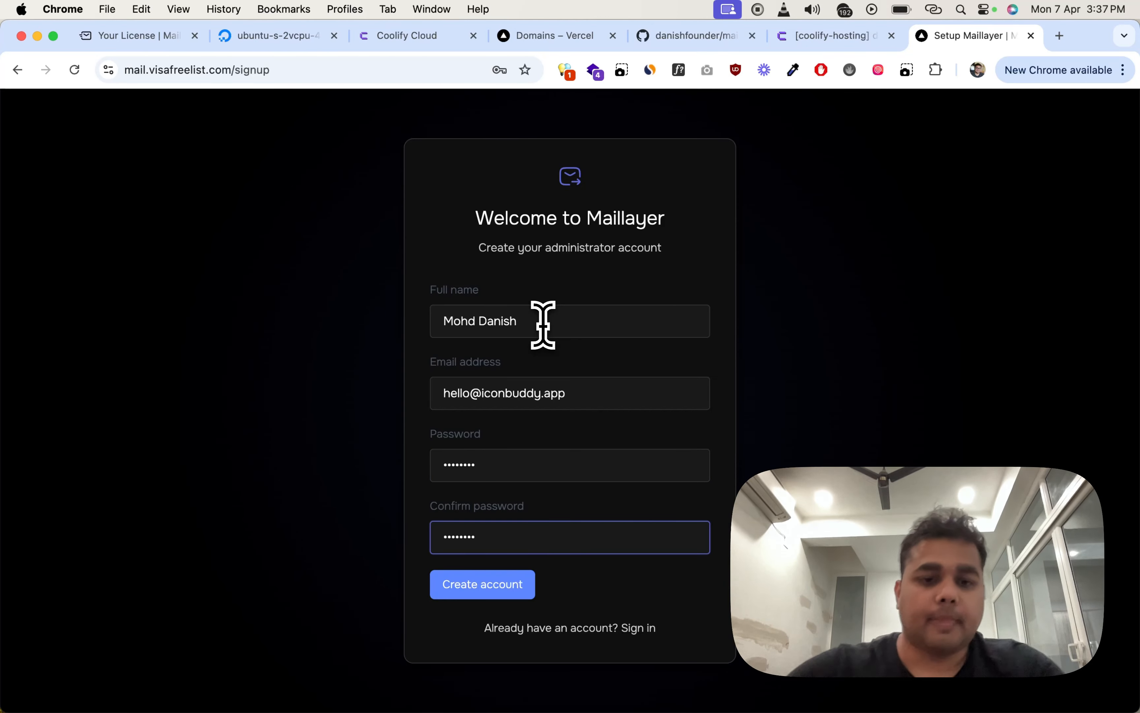
pyautogui.click(497, 589)
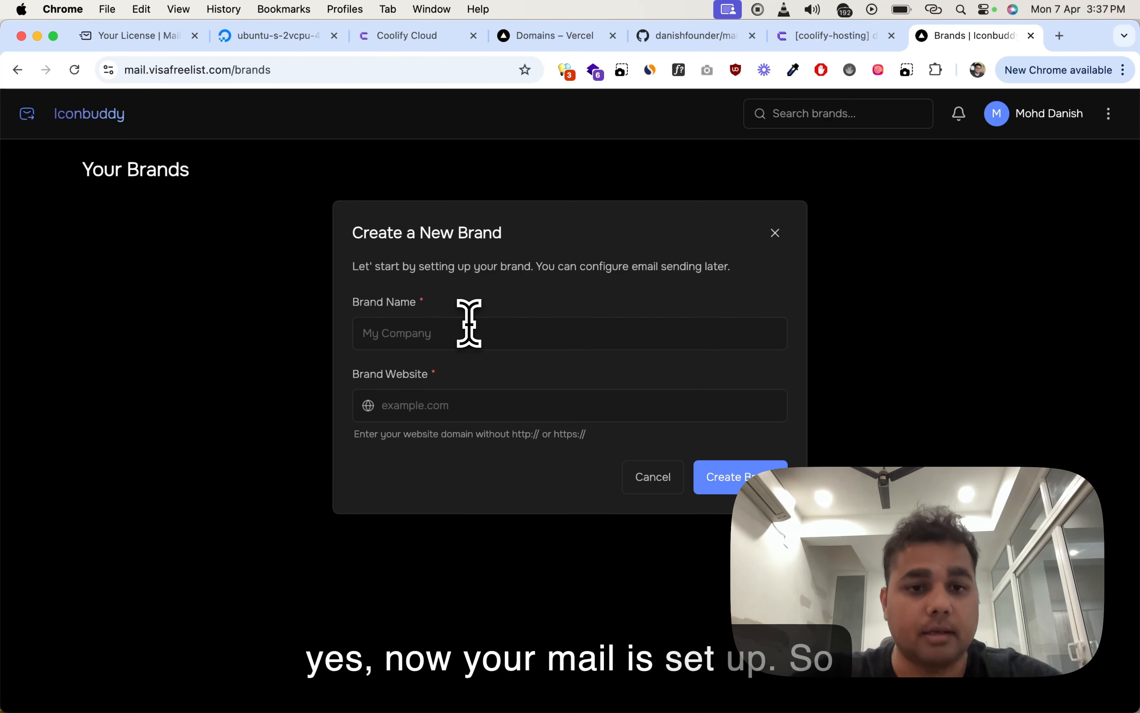
# Create a new brand named Visa Free List with the website visafreelist.com
pyautogui.click(462, 333)
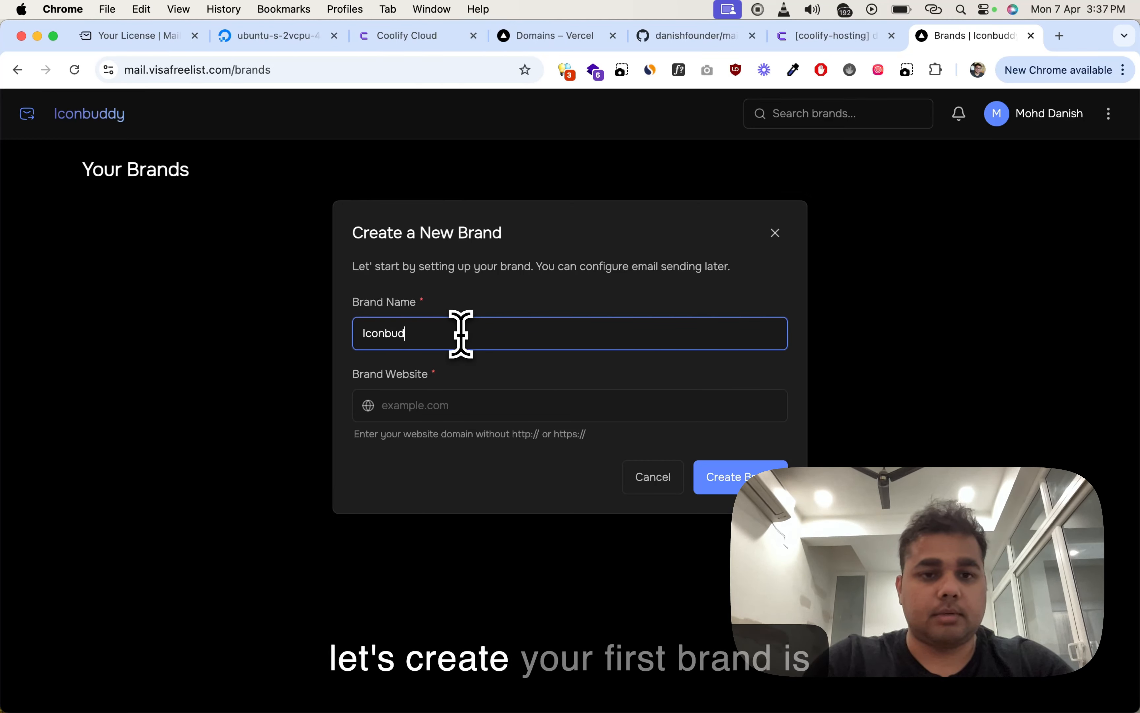
pyautogui.click(472, 399)
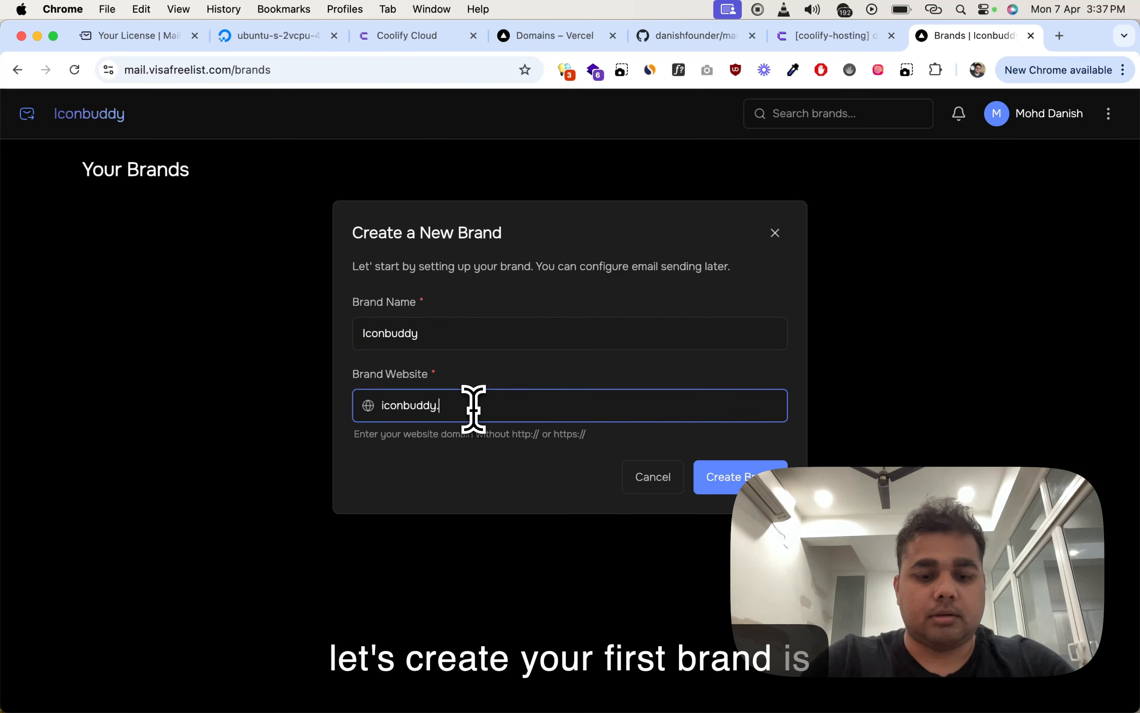
pyautogui.doubleClick(451, 410)
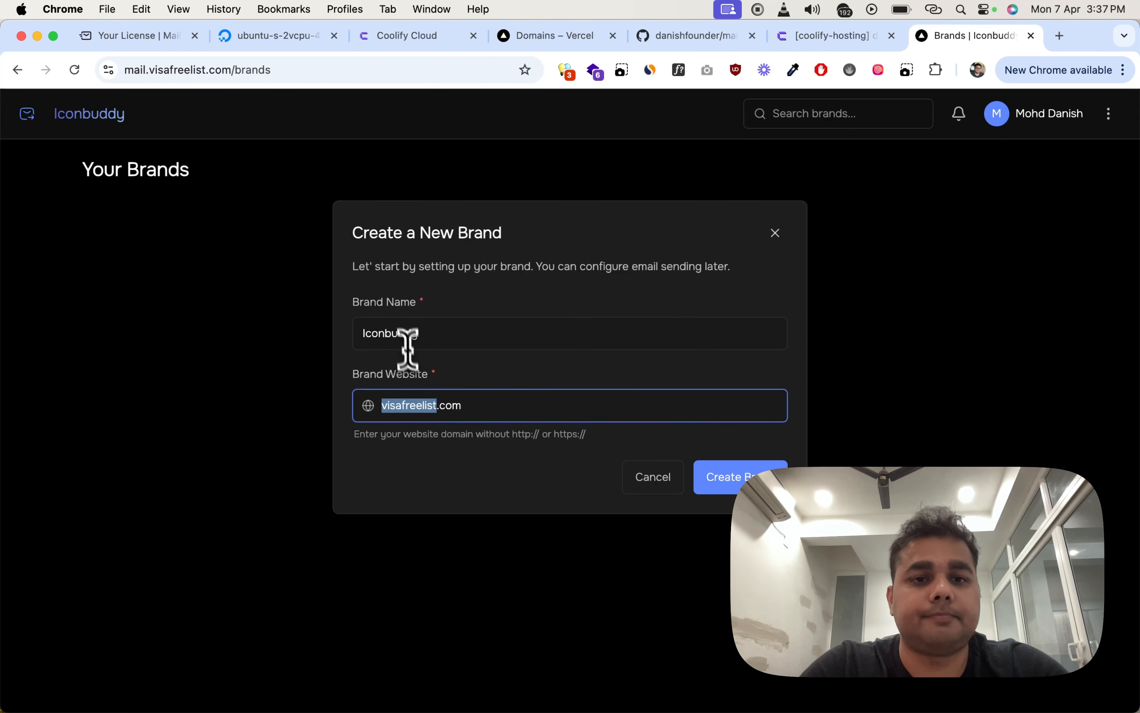
pyautogui.doubleClick(402, 333)
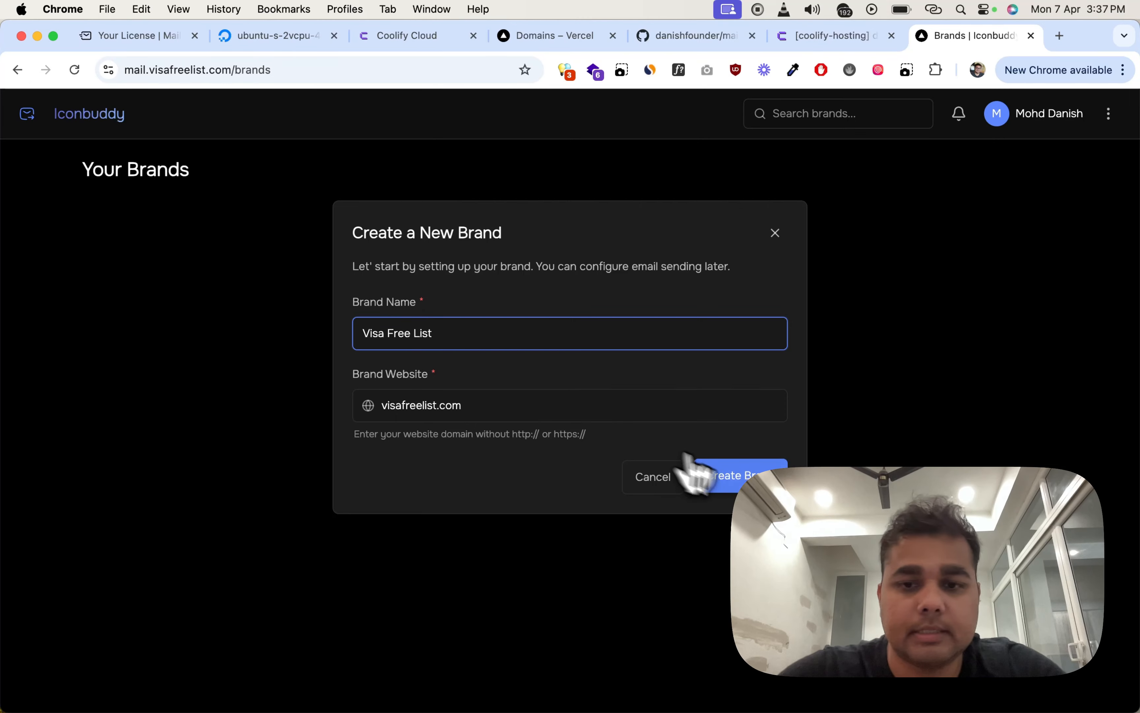
pyautogui.click(706, 476)
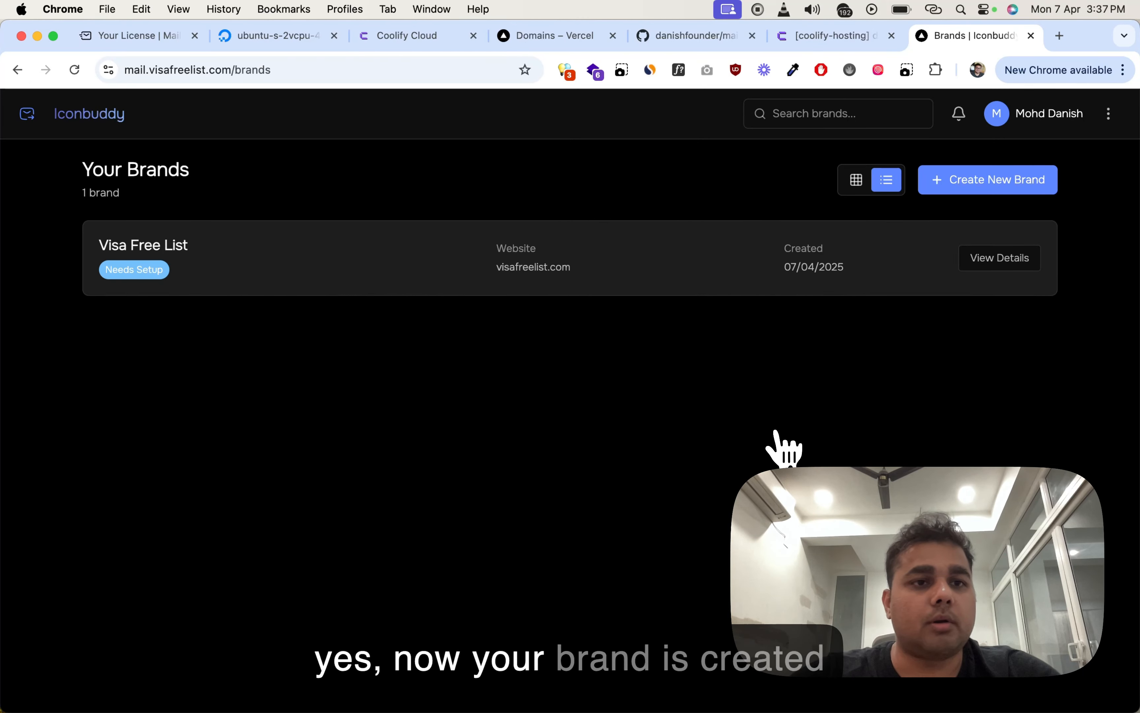
# Open the Visa Free List brand's details and examine the AWS SES setup instructions in its verification page
pyautogui.click(987, 261)
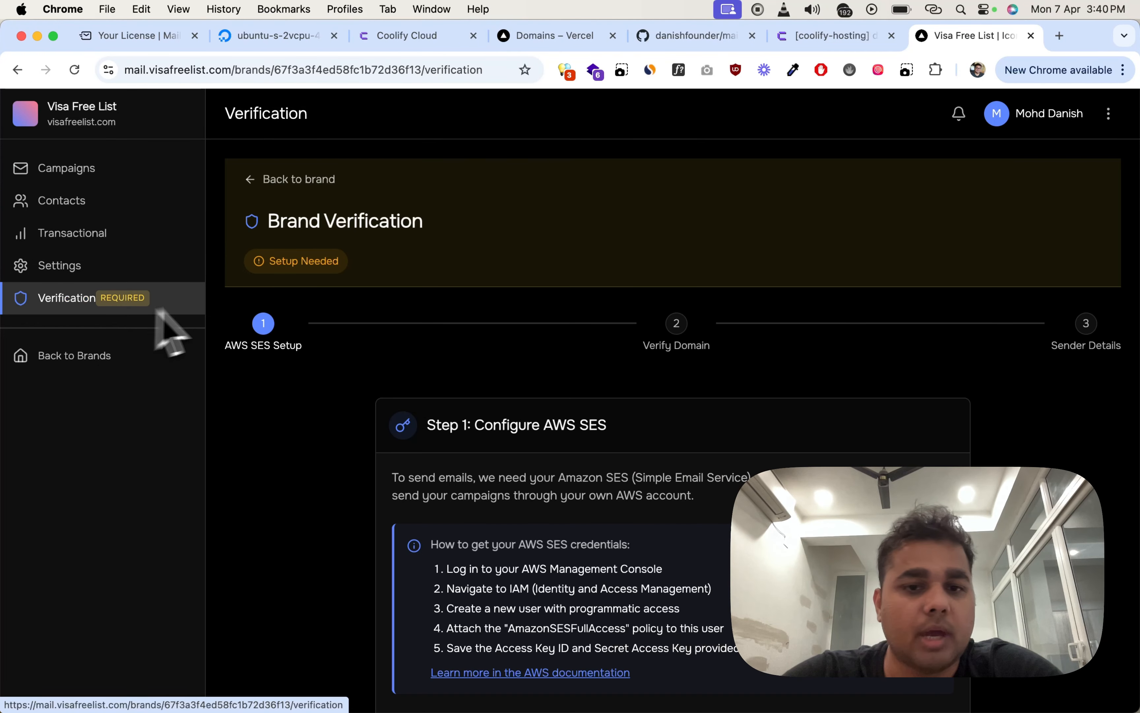
pyautogui.scroll(-5, 374, 533)
pyautogui.scroll(5, 370, 514)
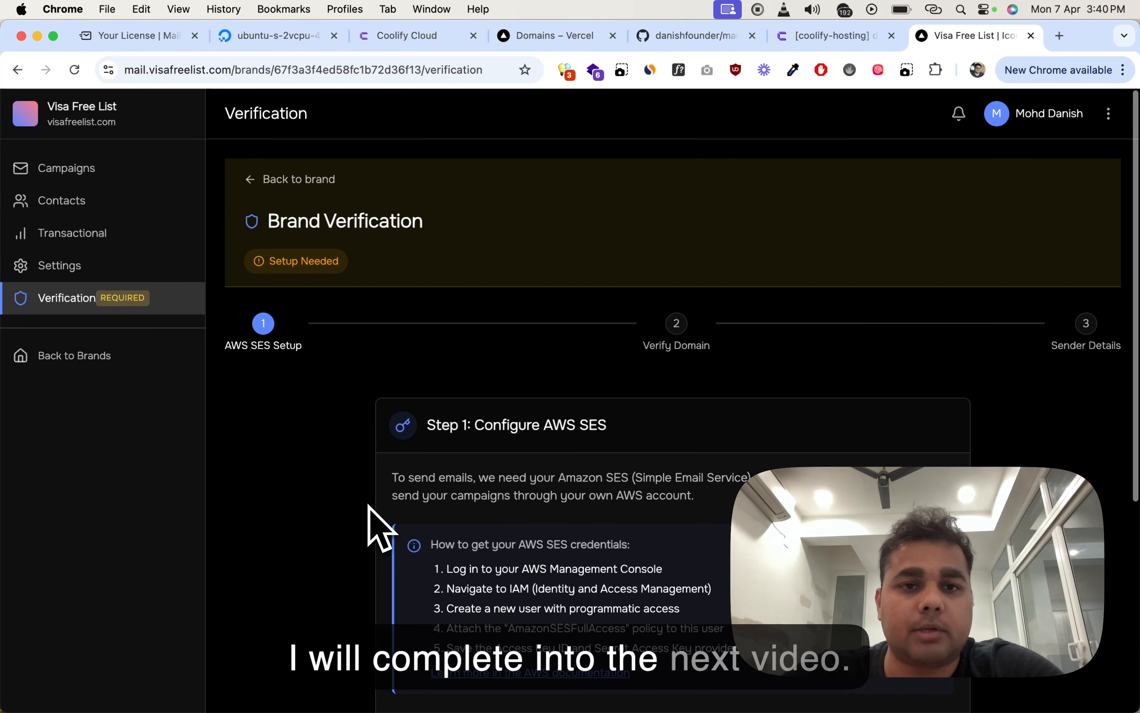